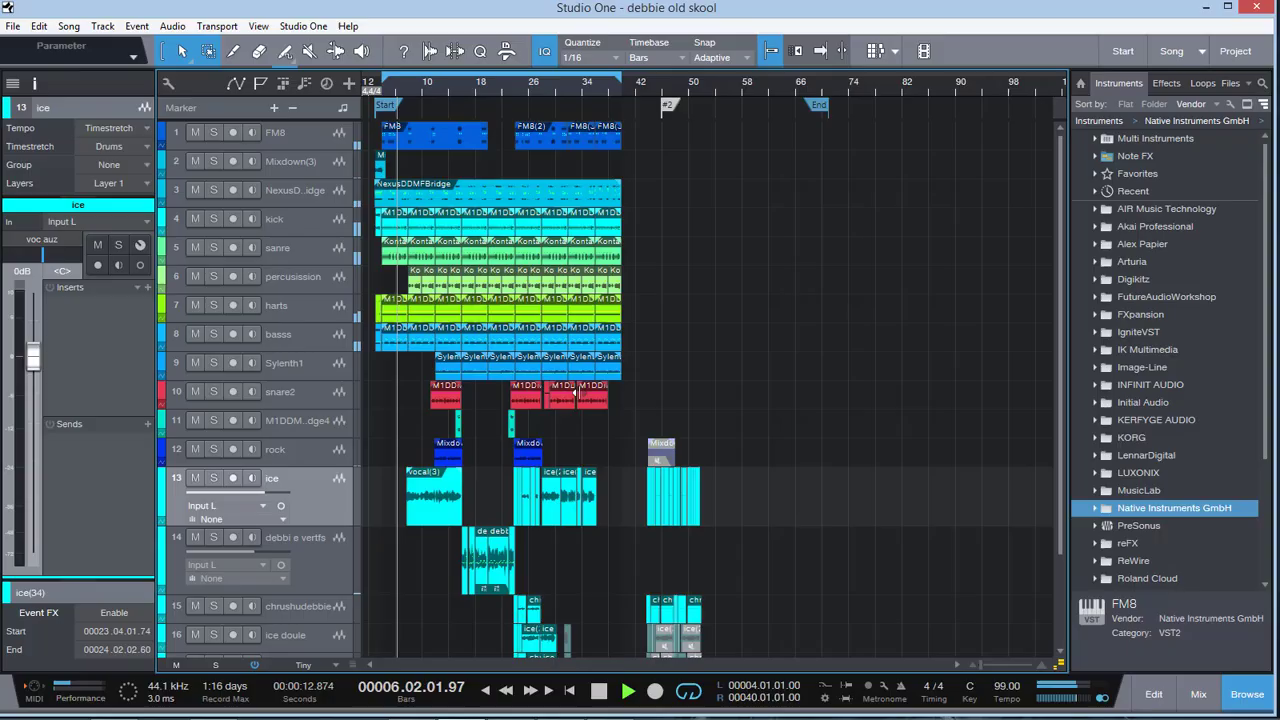
- Mute the ice and debbi e vertfs vocal tracks, then briefly check the RME TotalMix FX mixer
{"action": "left_click", "coordinate": [195, 478]}
{"action": "left_click", "coordinate": [195, 538]}
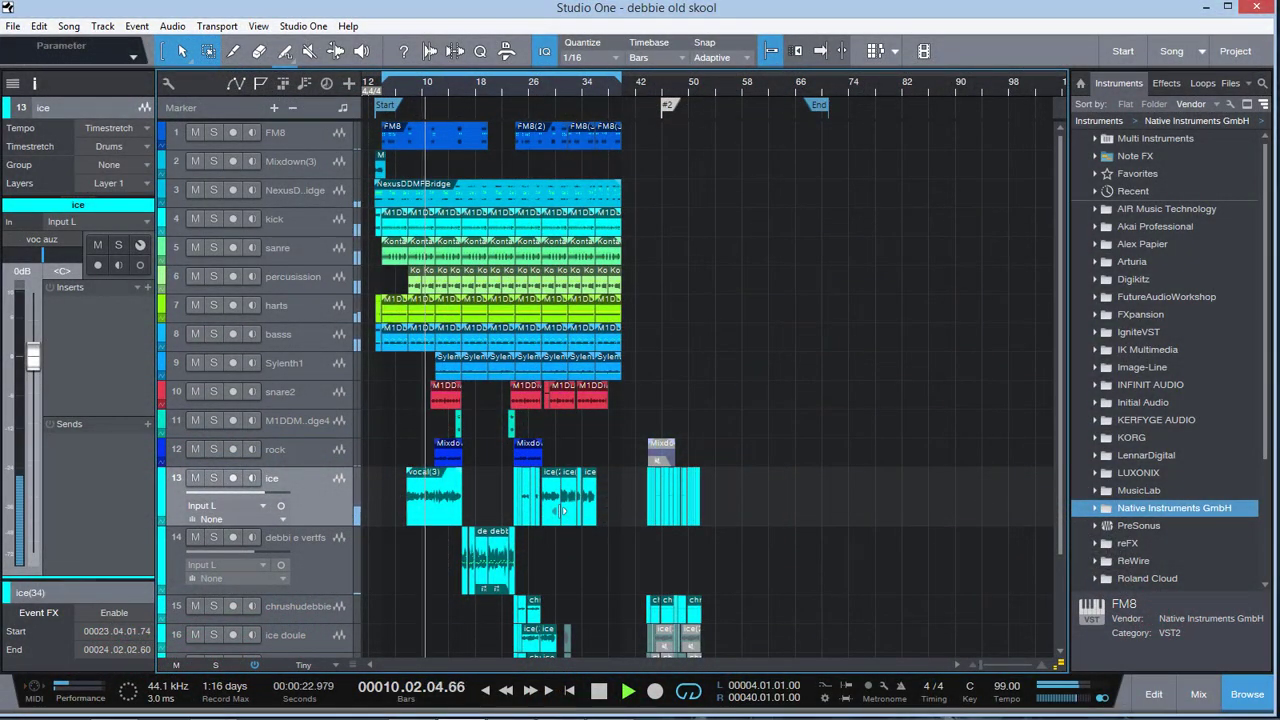
{"action": "left_click", "coordinate": [114, 704]}
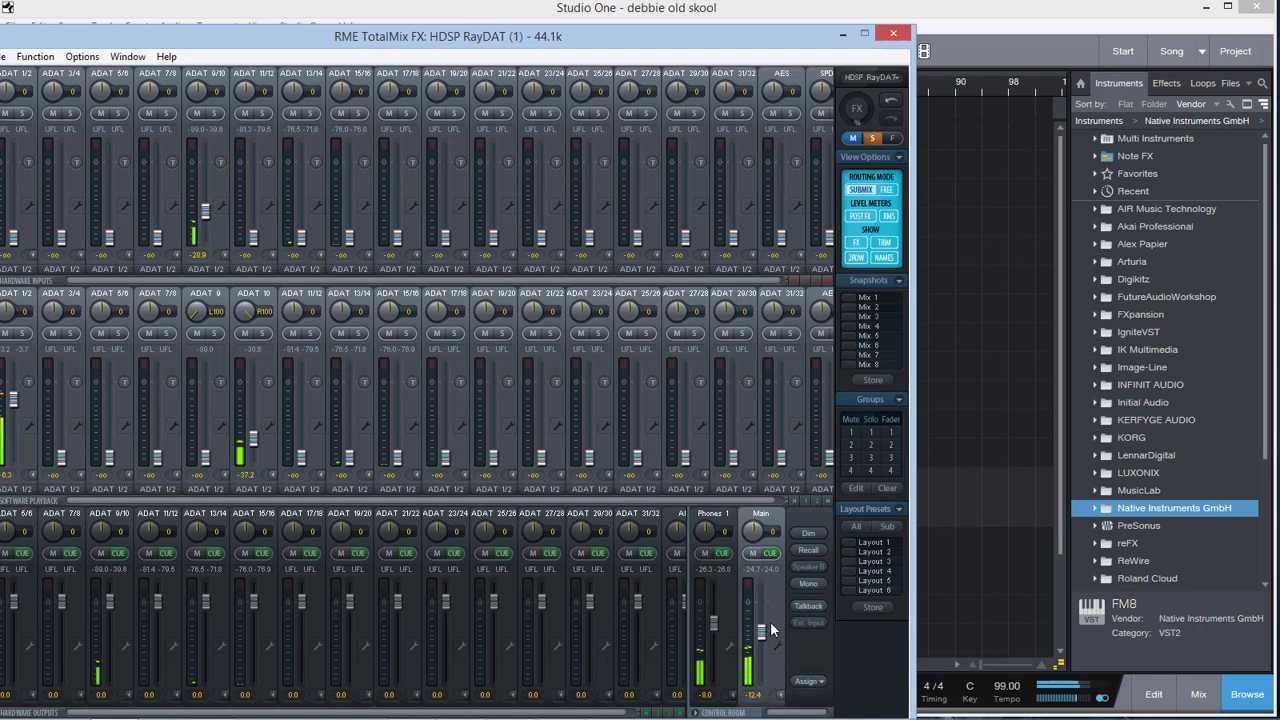
{"action": "left_click", "coordinate": [841, 33]}
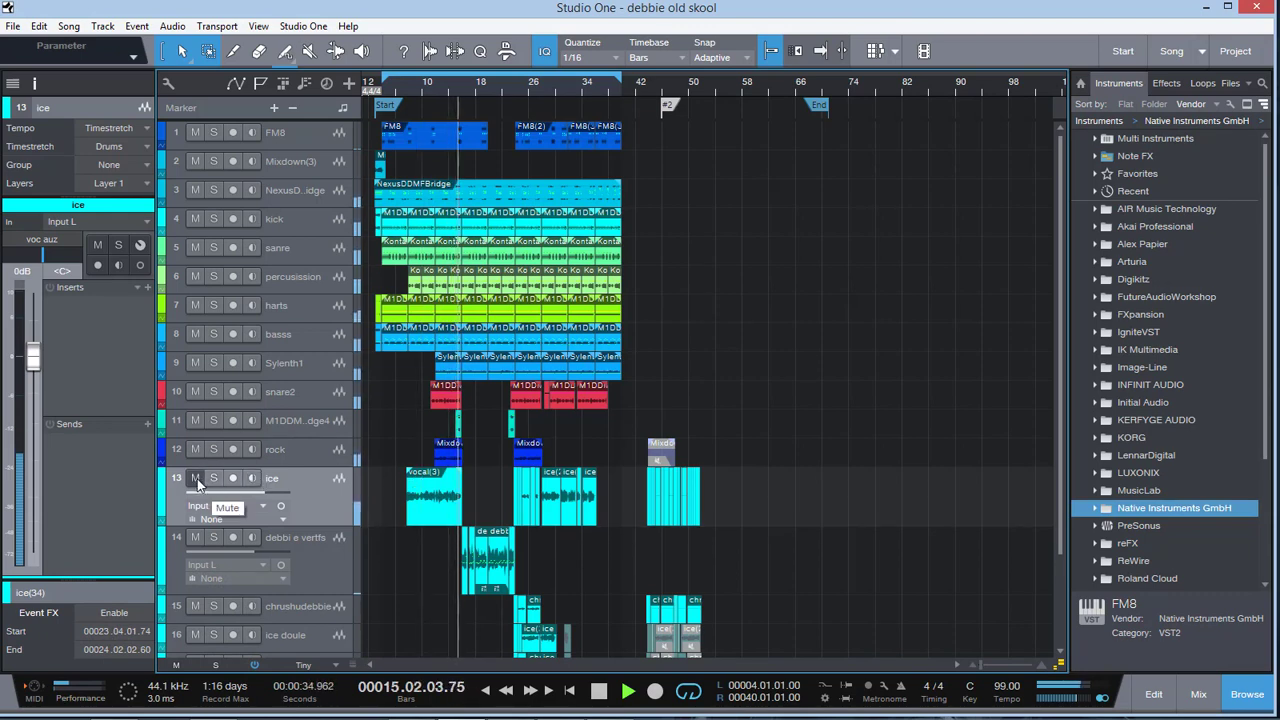
- Raise M1DDMFBridge 4 to -5.2 dB and toggle the debbi e vertfs vocal mute twice, ending unmuted
{"action": "left_click", "coordinate": [317, 421]}
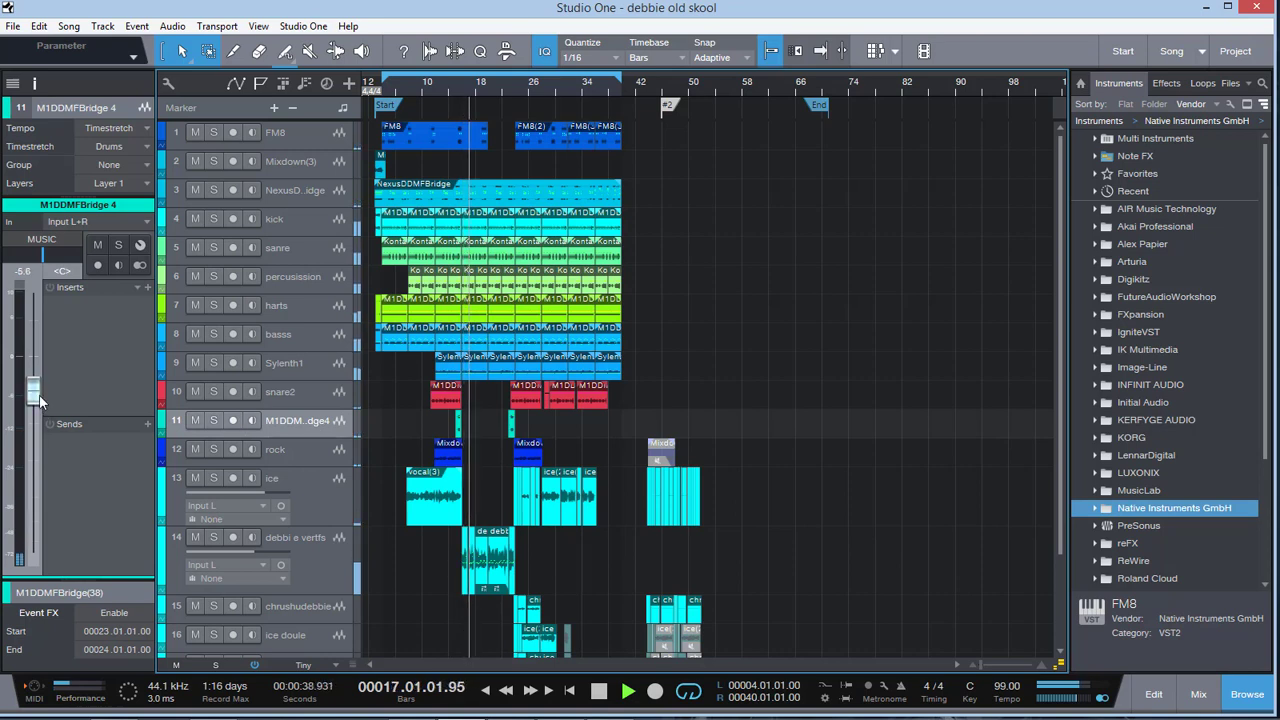
{"action": "left_click_drag", "start_coordinate": [40, 400], "coordinate": [40, 397]}
{"action": "left_click", "coordinate": [329, 558]}
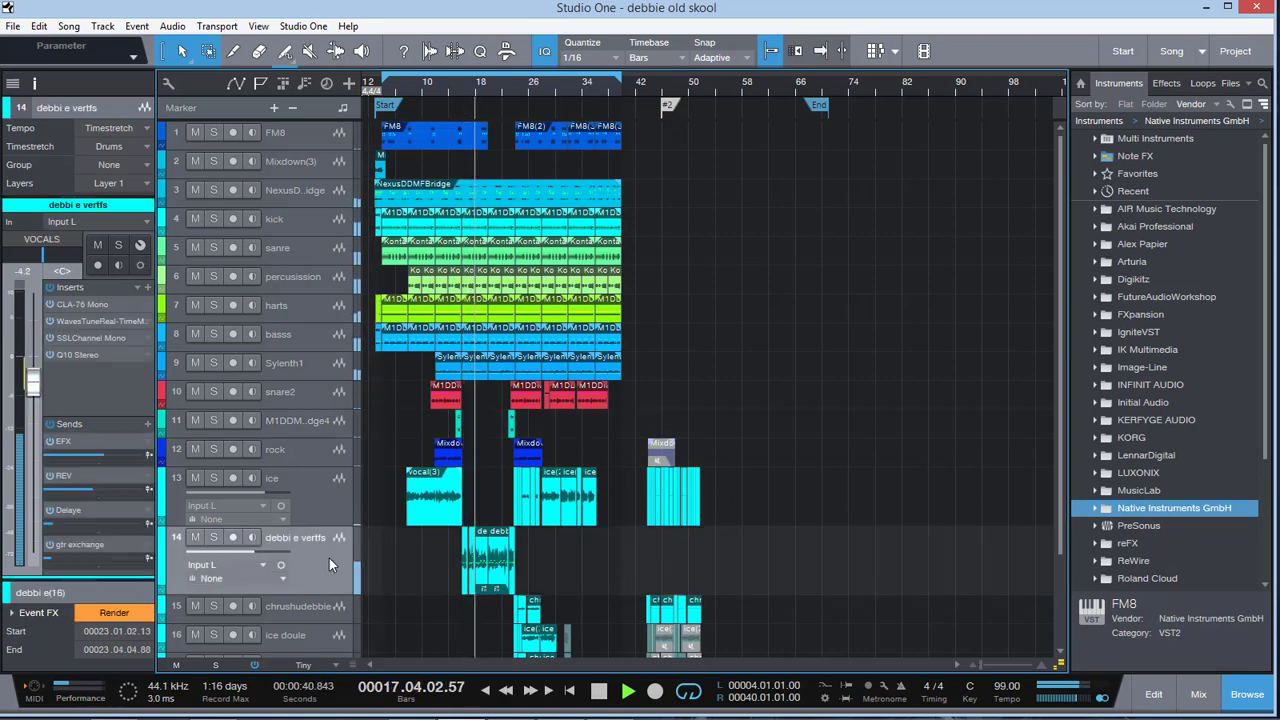
{"action": "left_click", "coordinate": [196, 540]}
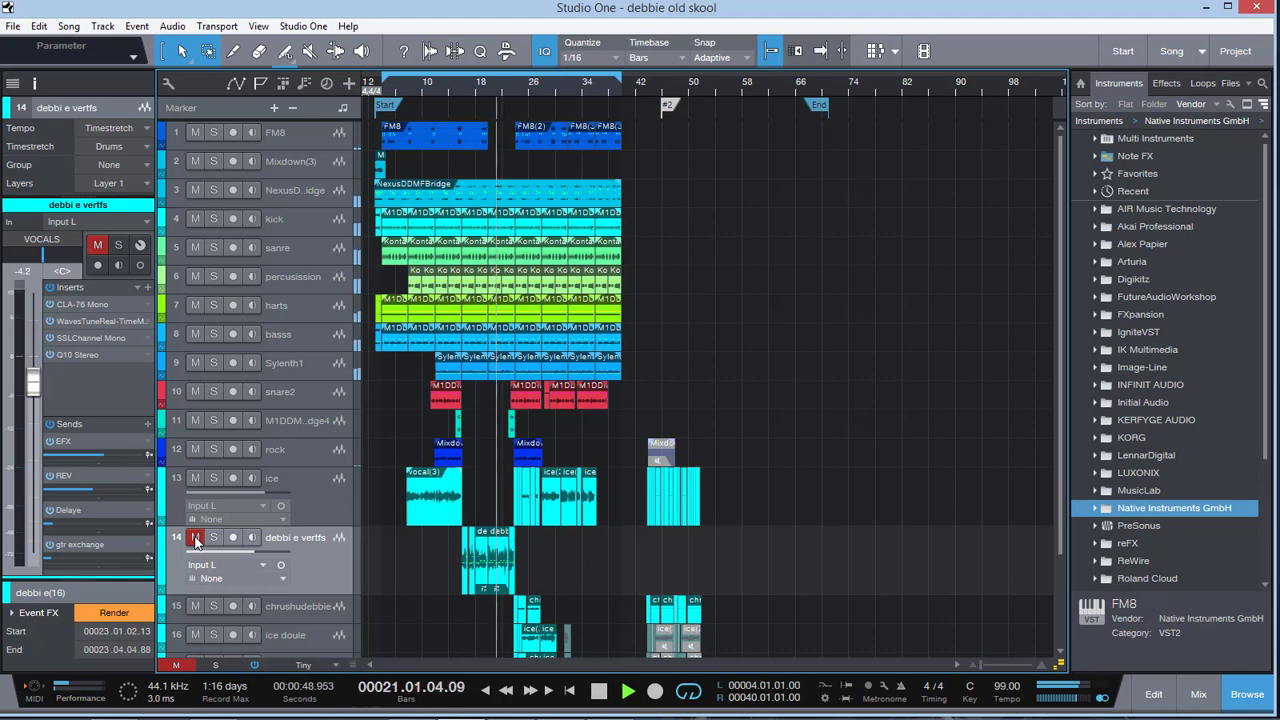
{"action": "left_click", "coordinate": [196, 540]}
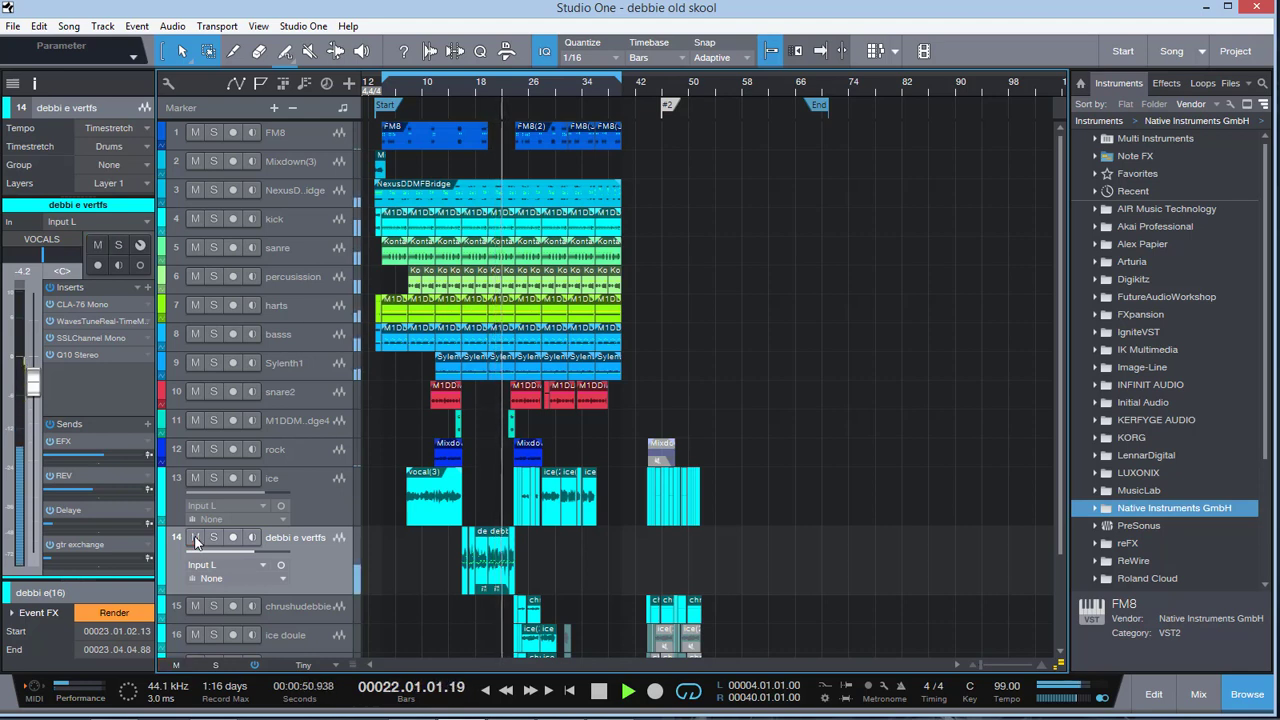
{"action": "left_click", "coordinate": [196, 540]}
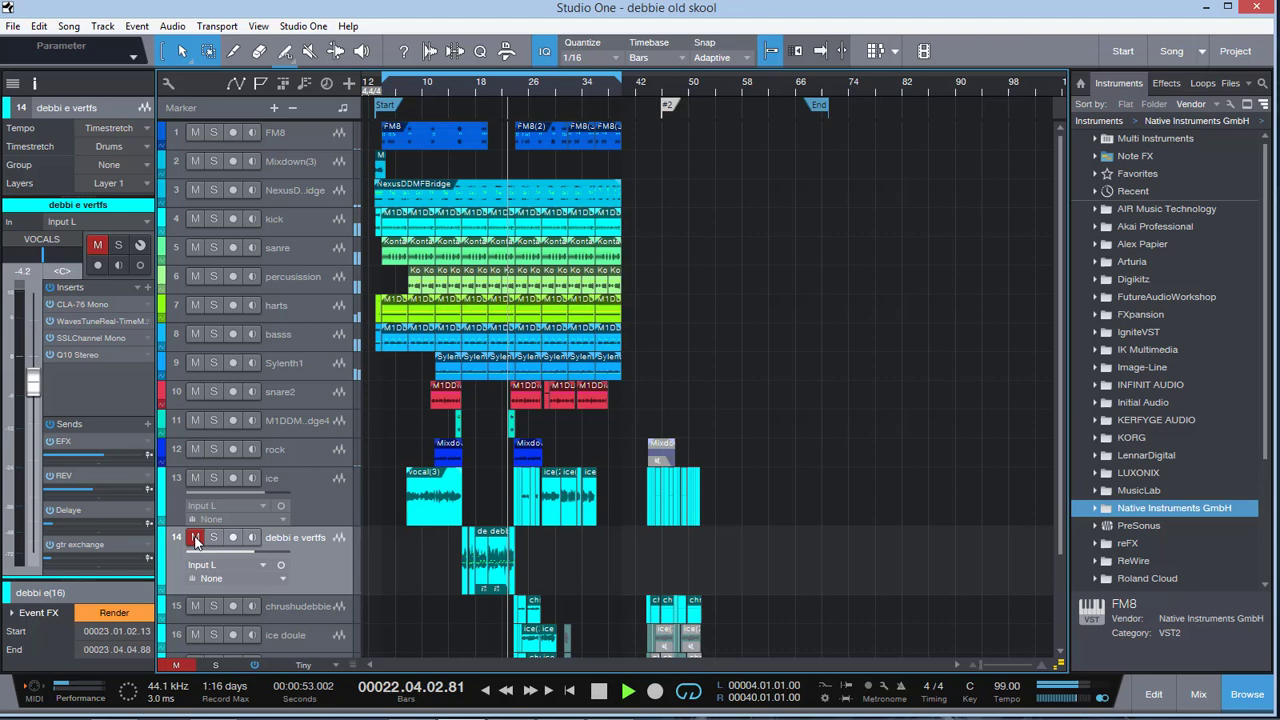
{"action": "left_click", "coordinate": [196, 540]}
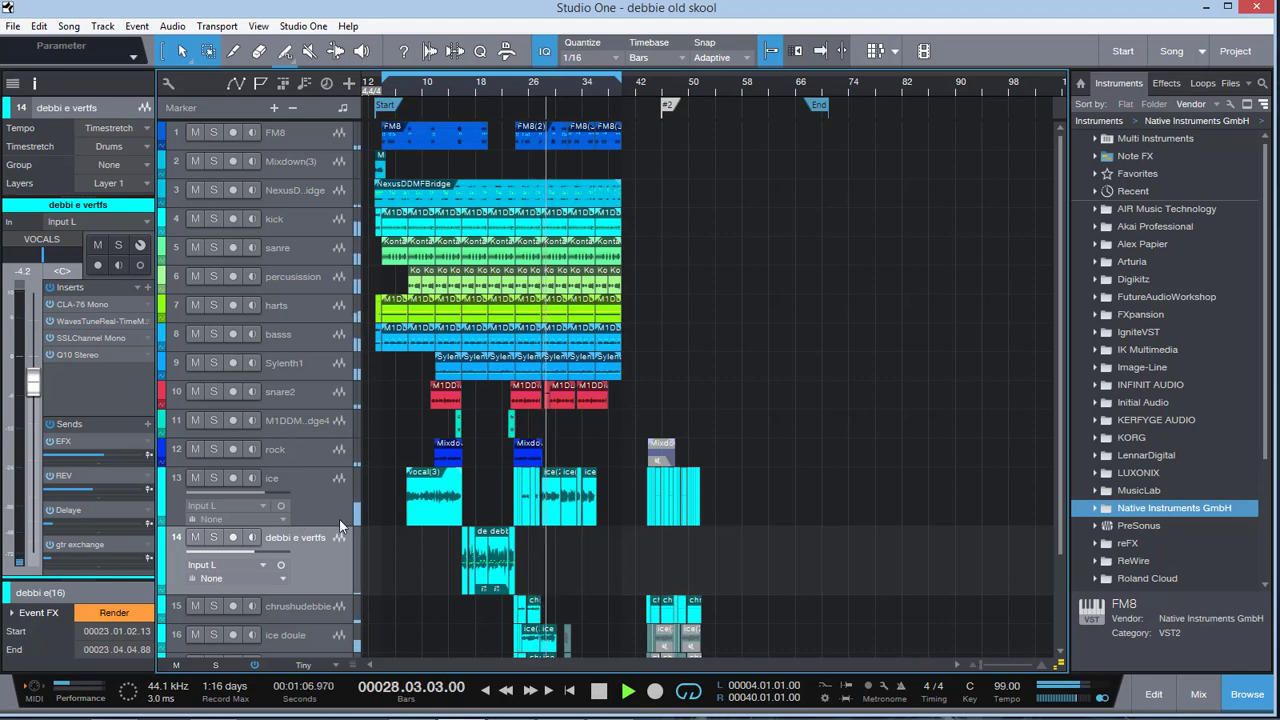
- Stop playback, move the playhead to bar 6, and select the ice vocal track
{"action": "key", "text": "space"}
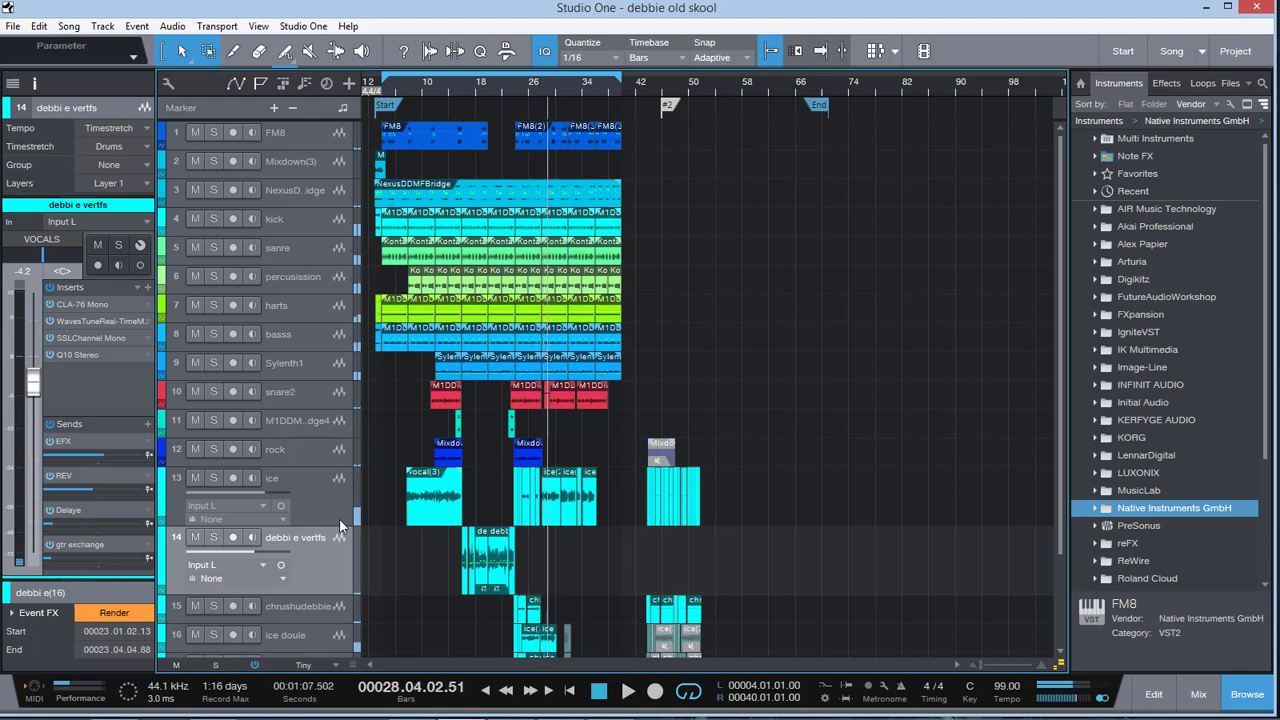
{"action": "left_click", "coordinate": [398, 90]}
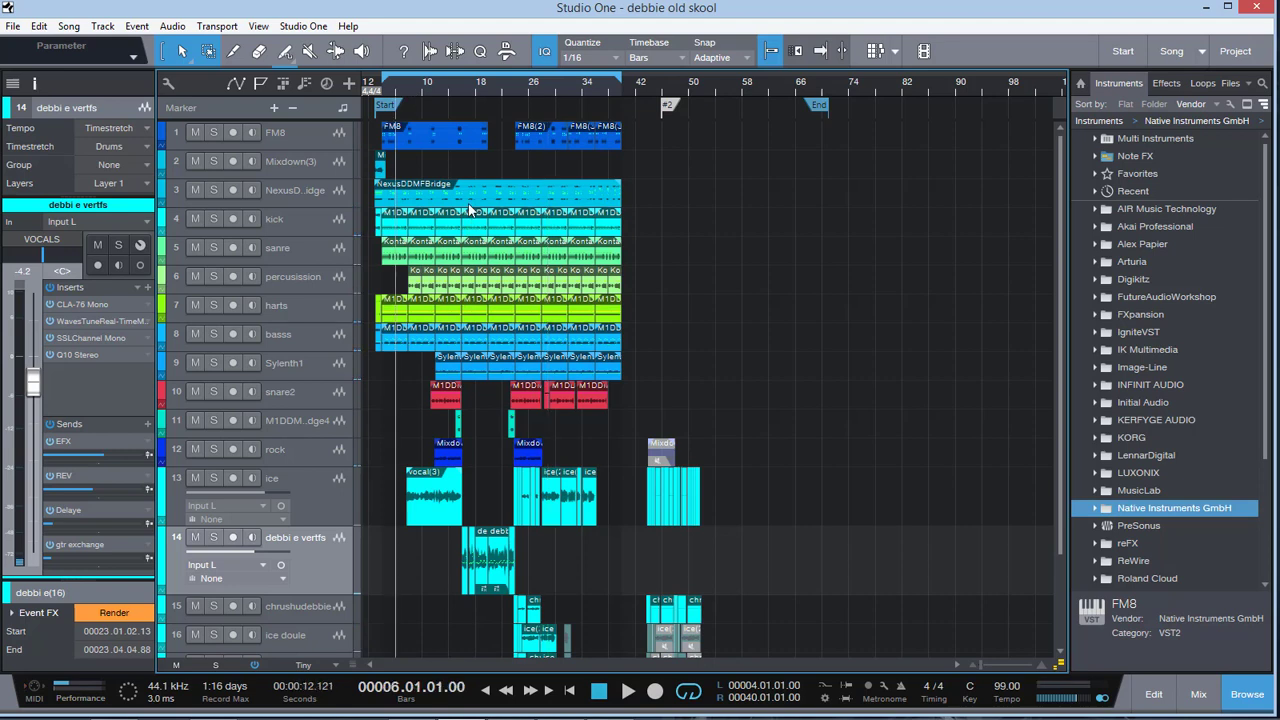
{"action": "left_click", "coordinate": [330, 493]}
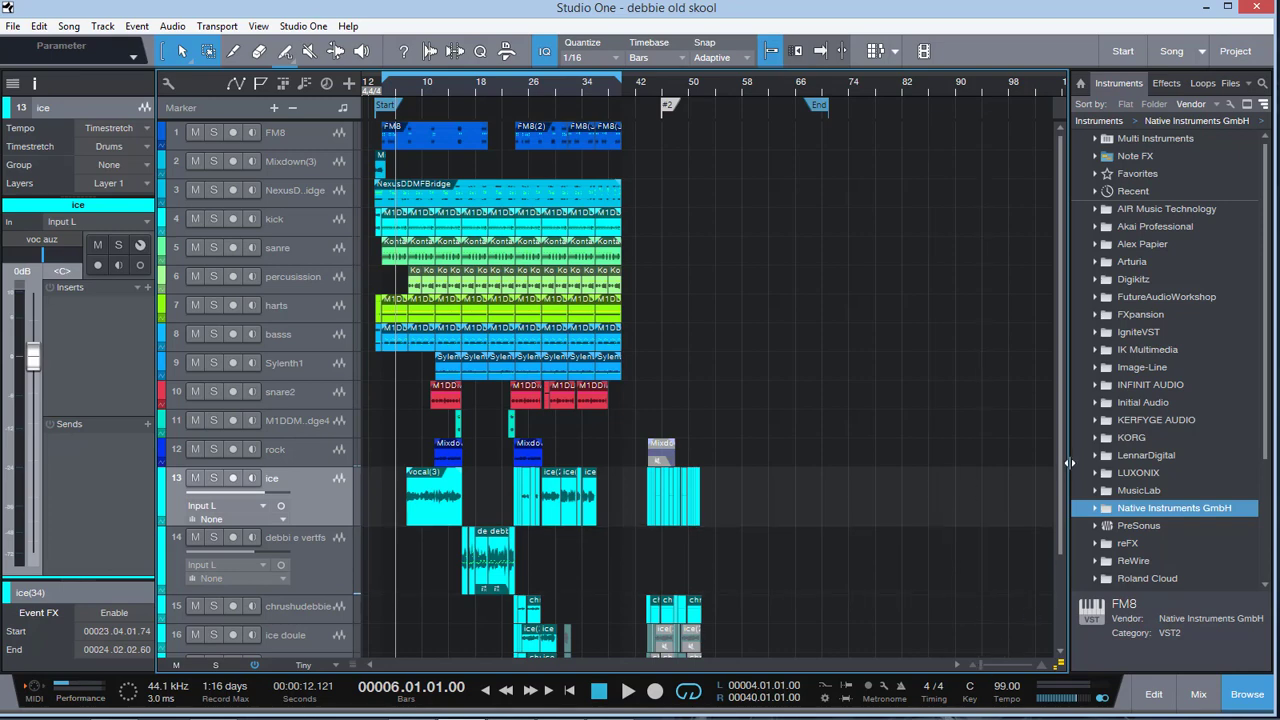
- Select the vocal clips on the ice track, including the ice(30) clip
{"action": "scroll", "coordinate": [1064, 570], "scroll_direction": "down", "scroll_amount": 2}
{"action": "left_click_drag", "start_coordinate": [1063, 570], "coordinate": [1063, 448]}
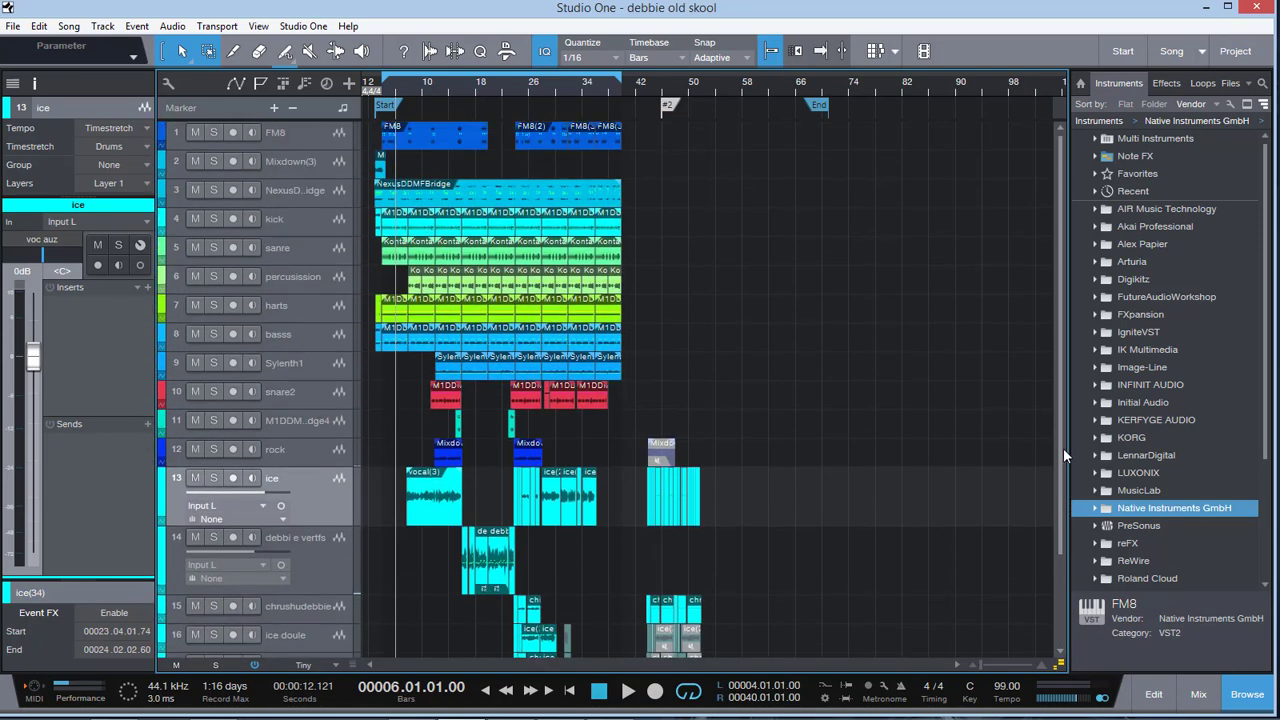
{"action": "left_click", "coordinate": [321, 448]}
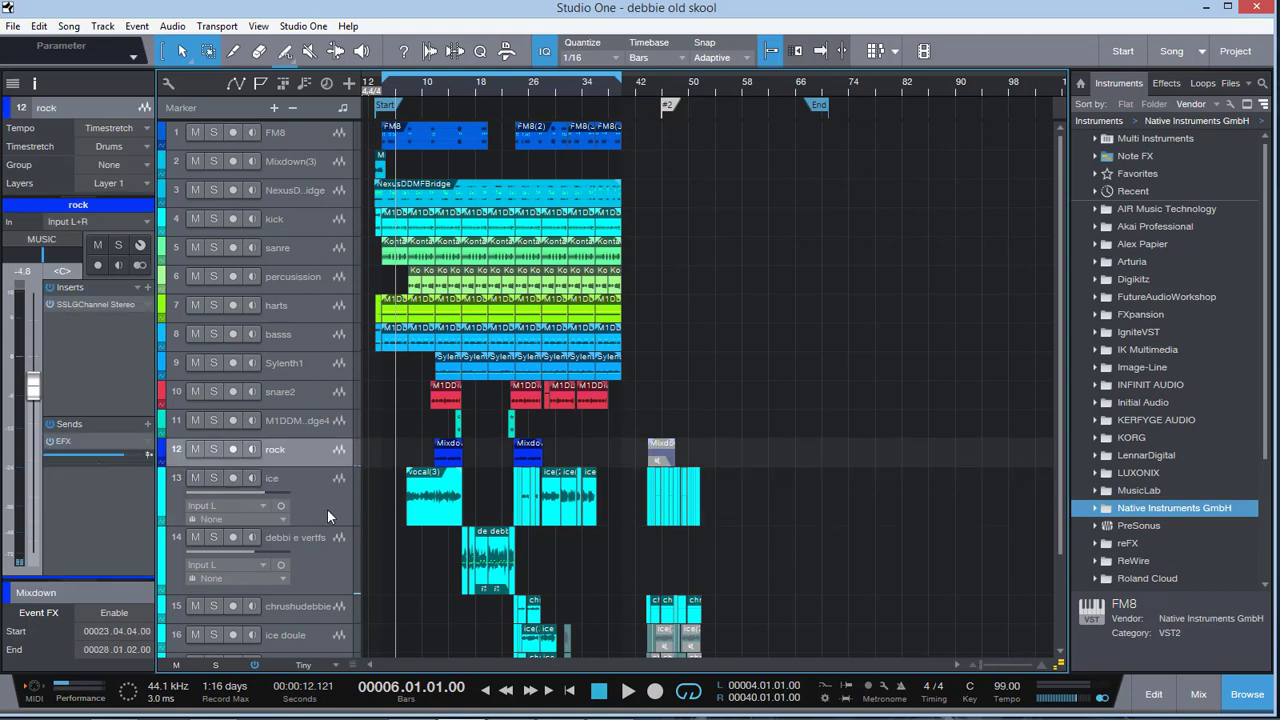
{"action": "left_click", "coordinate": [327, 509]}
{"action": "left_click", "coordinate": [320, 453]}
{"action": "left_click", "coordinate": [321, 491]}
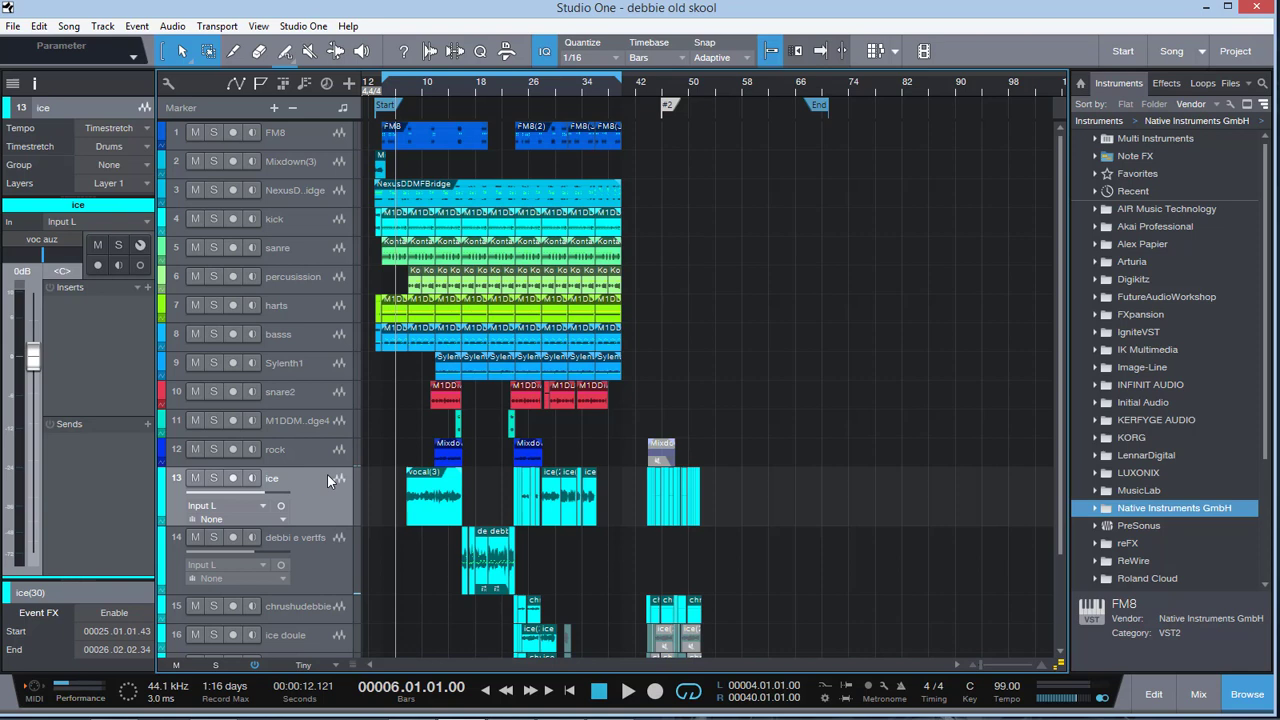
{"action": "left_click", "coordinate": [195, 479]}
{"action": "left_click", "coordinate": [195, 634]}
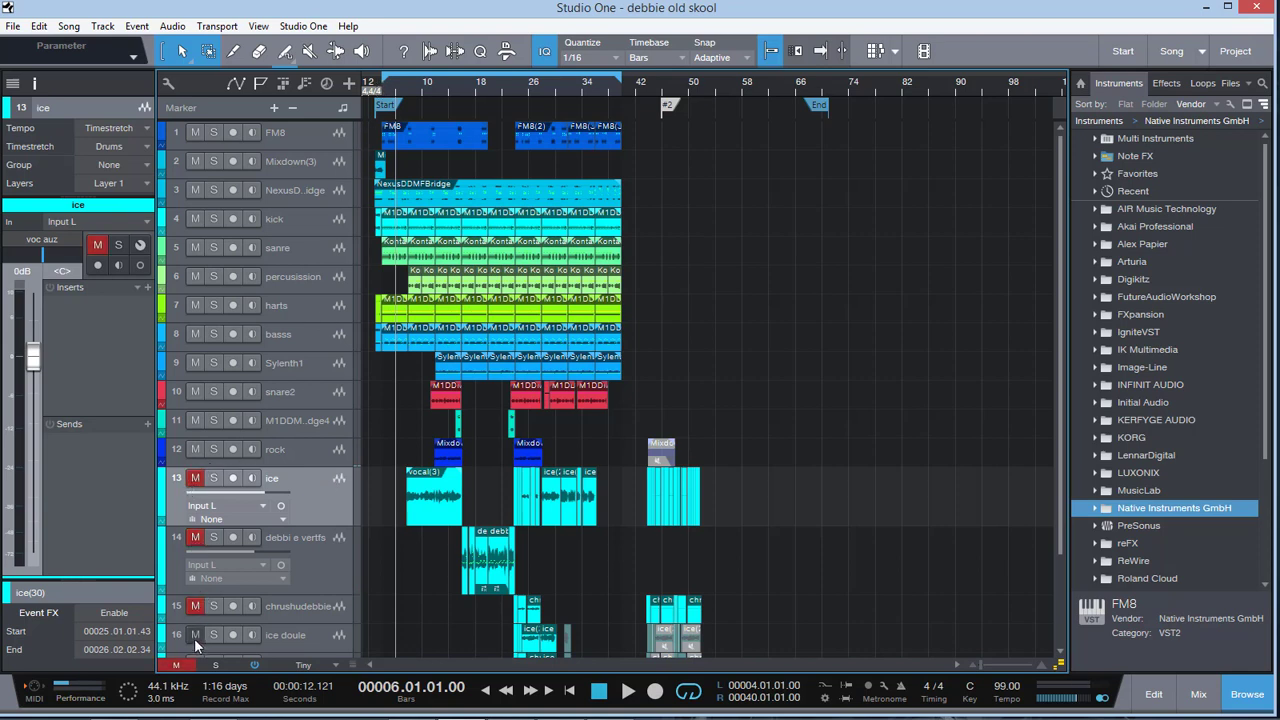
{"action": "scroll", "coordinate": [304, 586], "scroll_direction": "down", "scroll_amount": 3}
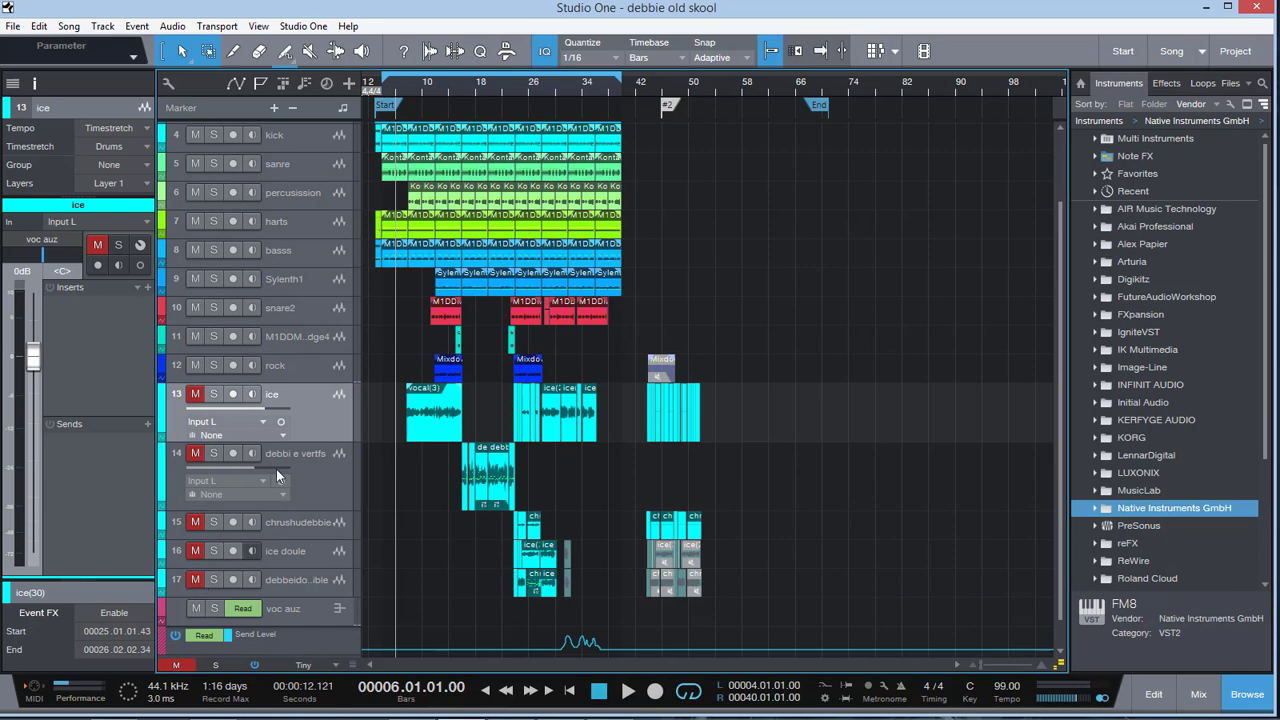
{"action": "scroll", "coordinate": [280, 397], "scroll_direction": "up", "scroll_amount": 3}
{"action": "left_click", "coordinate": [214, 132]}
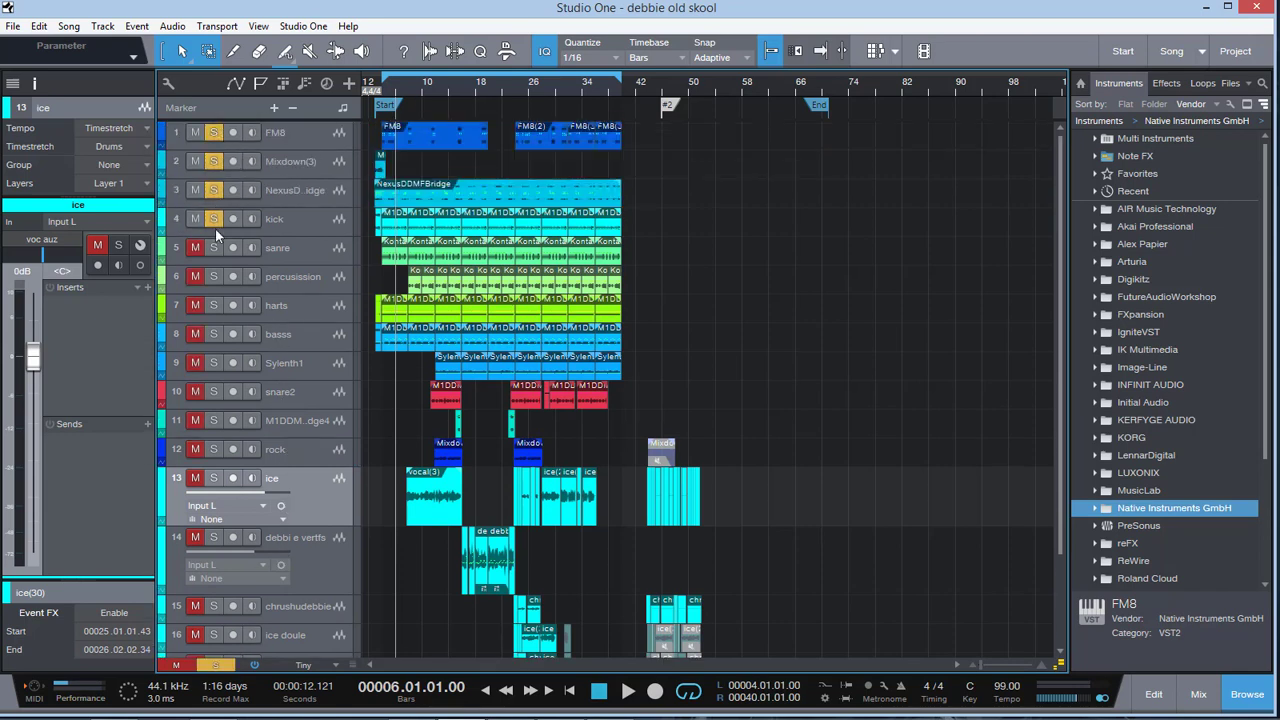
{"action": "left_click", "coordinate": [213, 276]}
{"action": "left_click", "coordinate": [301, 276]}
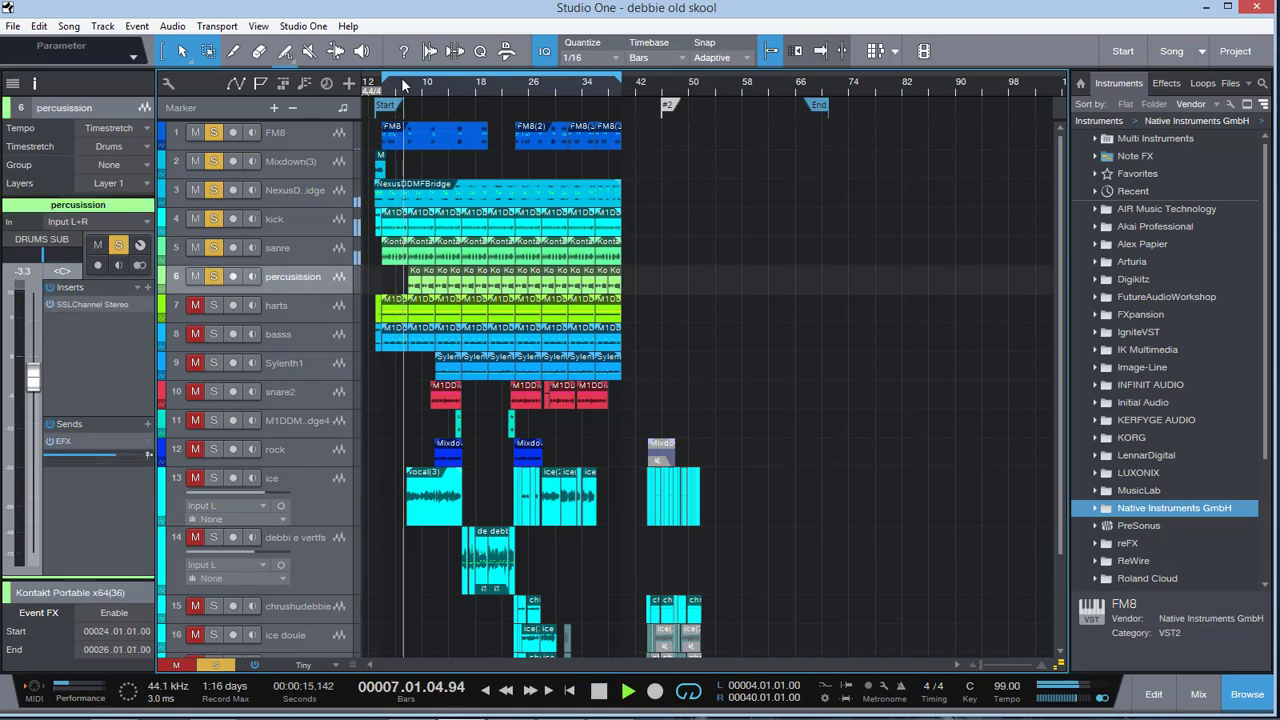
{"action": "left_click", "coordinate": [196, 307]}
{"action": "left_click", "coordinate": [194, 334]}
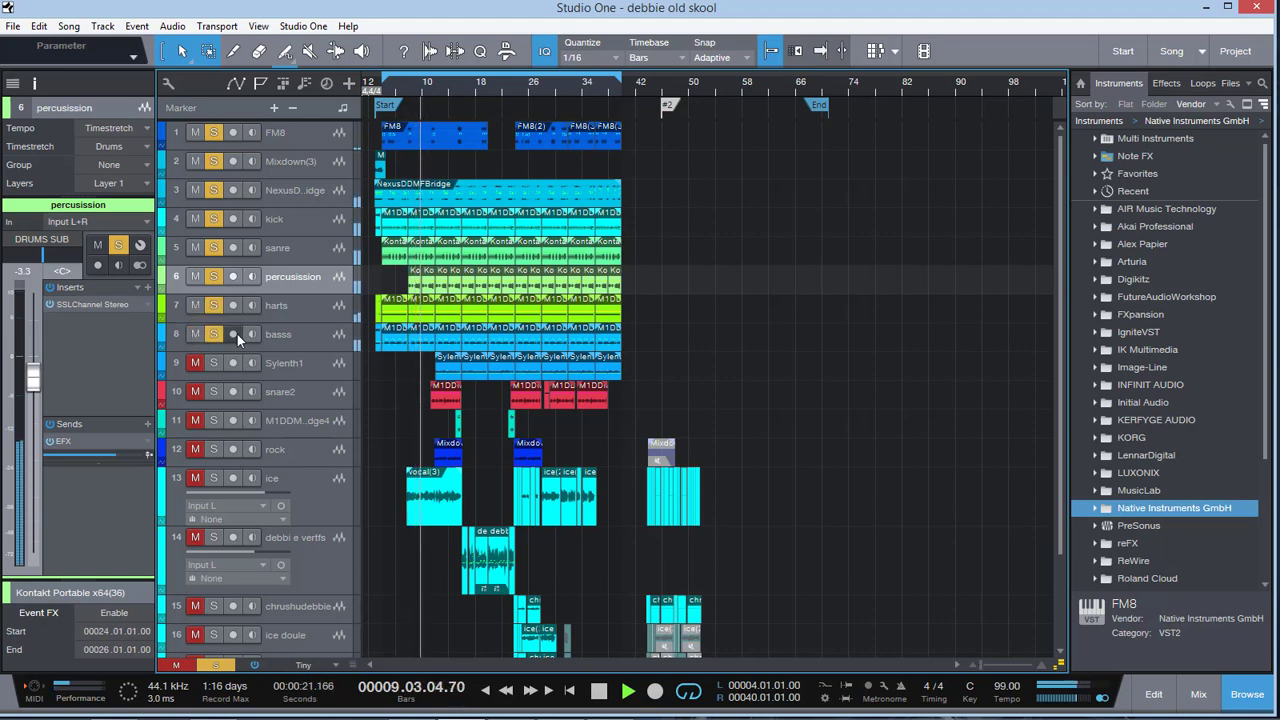
{"action": "left_click", "coordinate": [300, 337]}
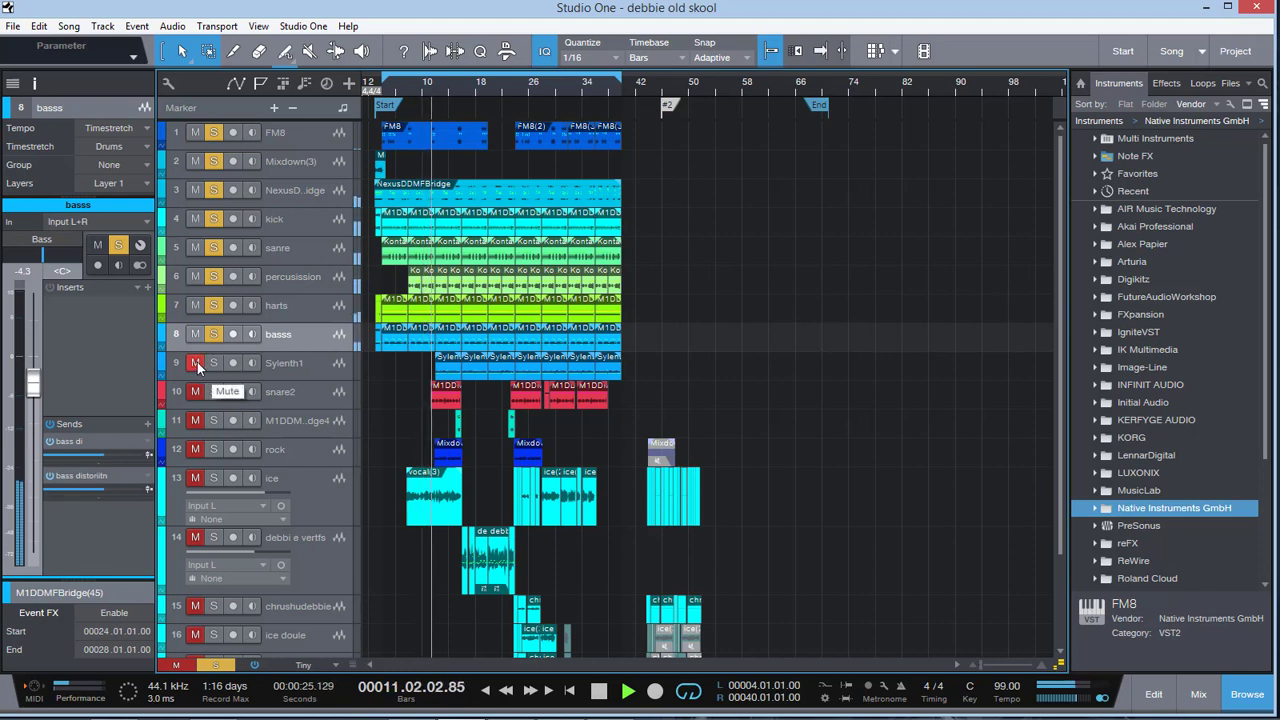
{"action": "key", "text": "space"}
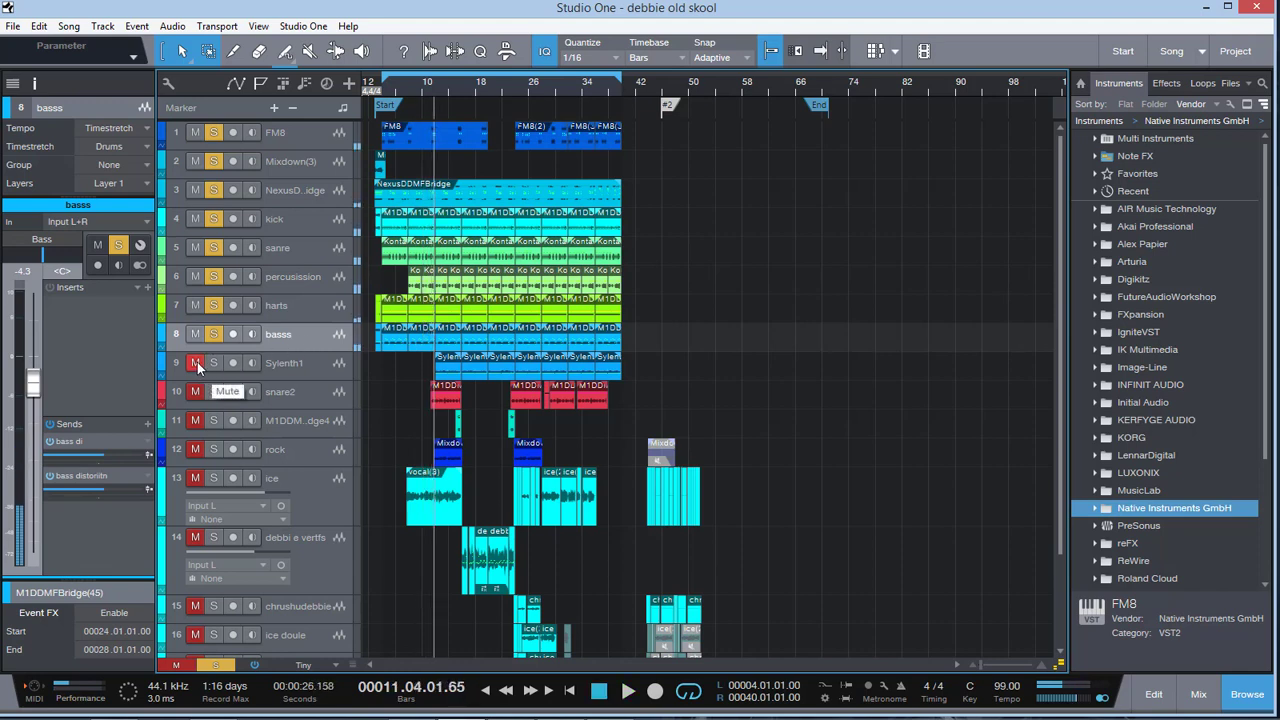
{"action": "left_click", "coordinate": [197, 362]}
{"action": "left_click", "coordinate": [316, 397]}
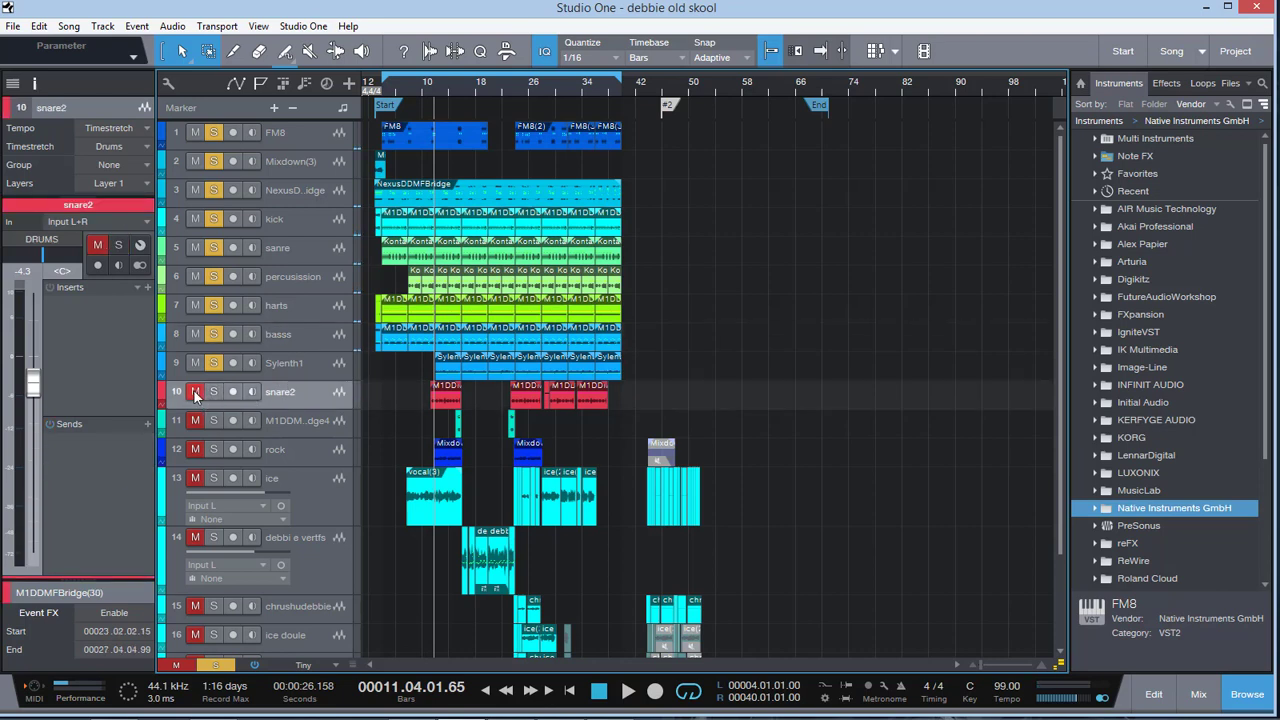
{"action": "left_click", "coordinate": [196, 392]}
{"action": "left_click", "coordinate": [314, 428]}
{"action": "left_click", "coordinate": [196, 421]}
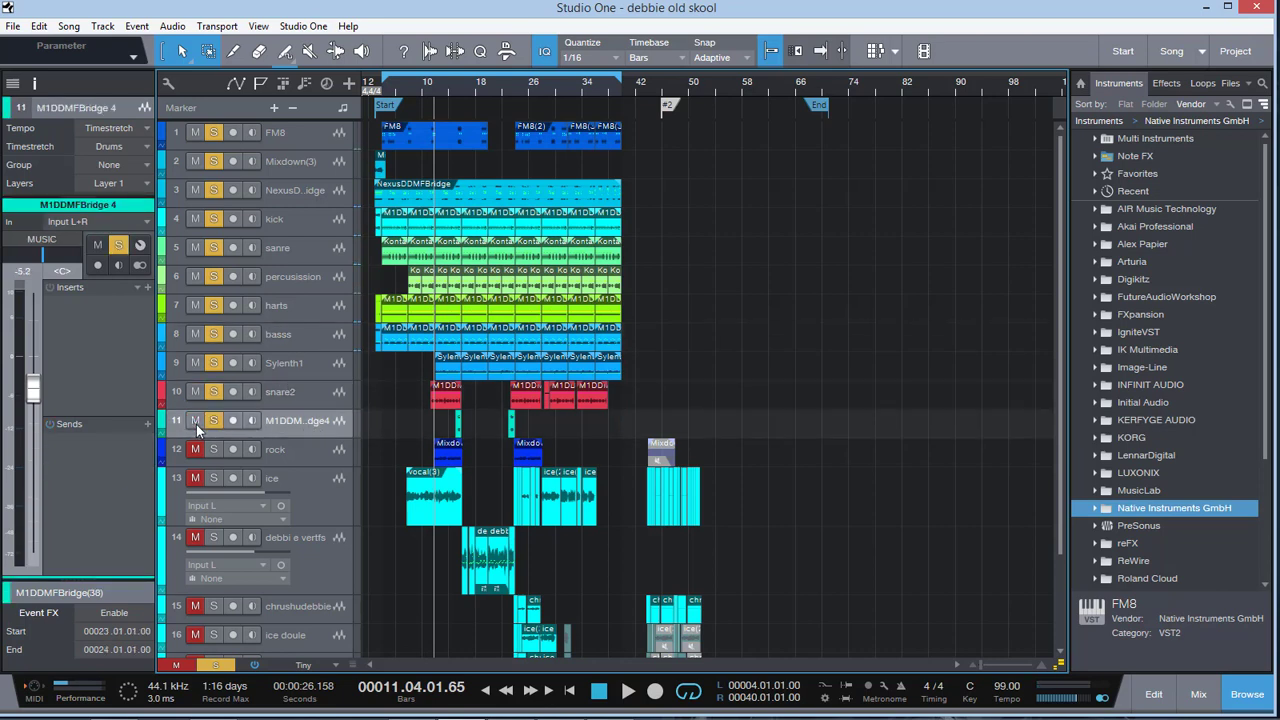
{"action": "left_click", "coordinate": [197, 450]}
{"action": "key", "text": "space"}
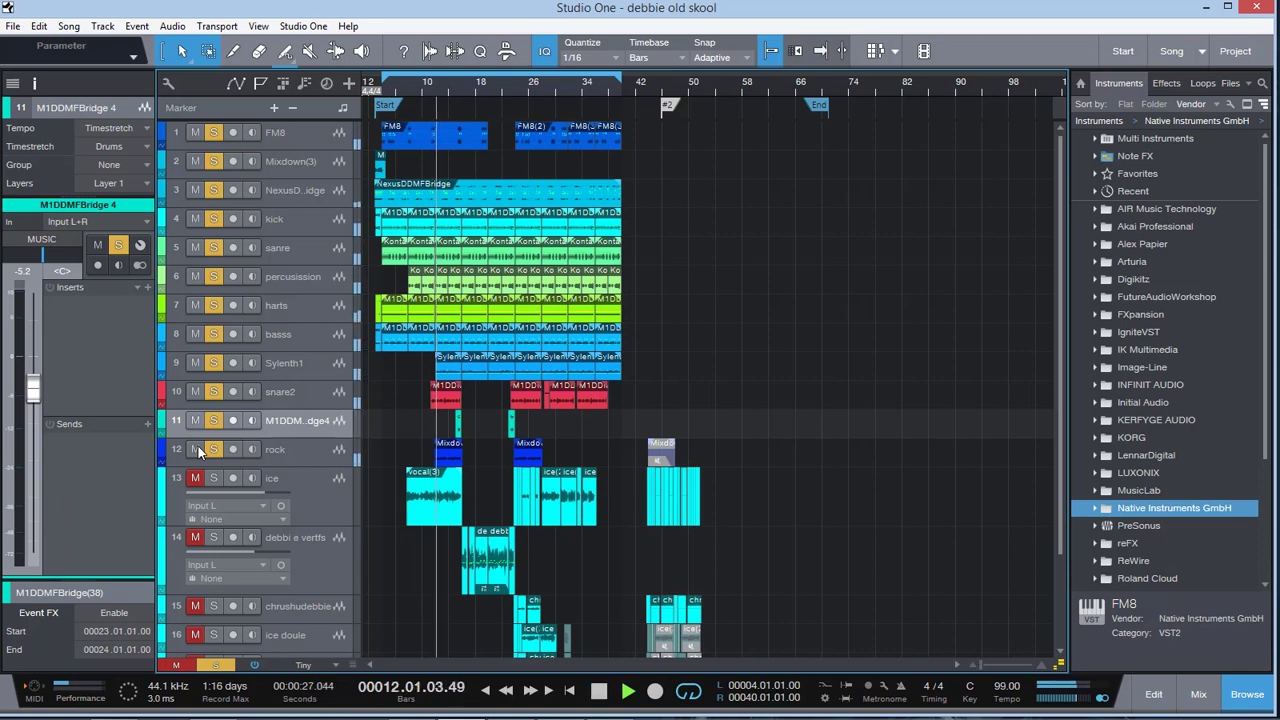
{"action": "left_click", "coordinate": [334, 452]}
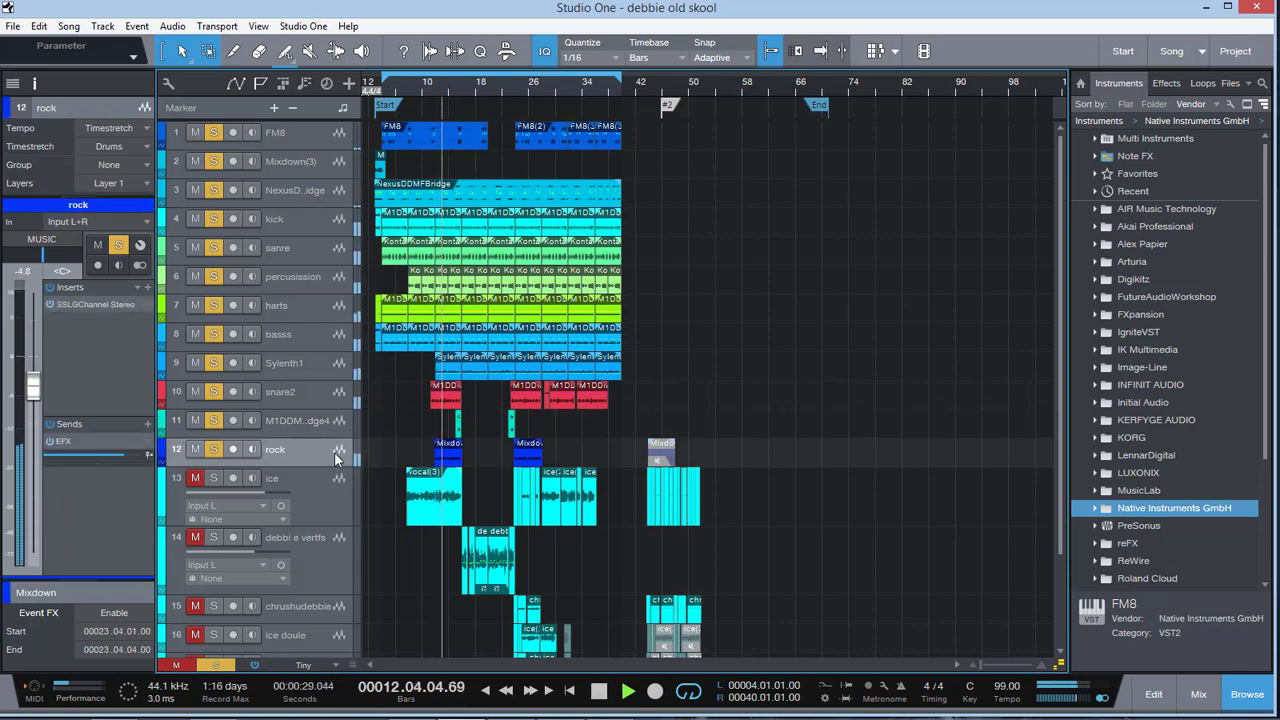
{"action": "key", "text": "space"}
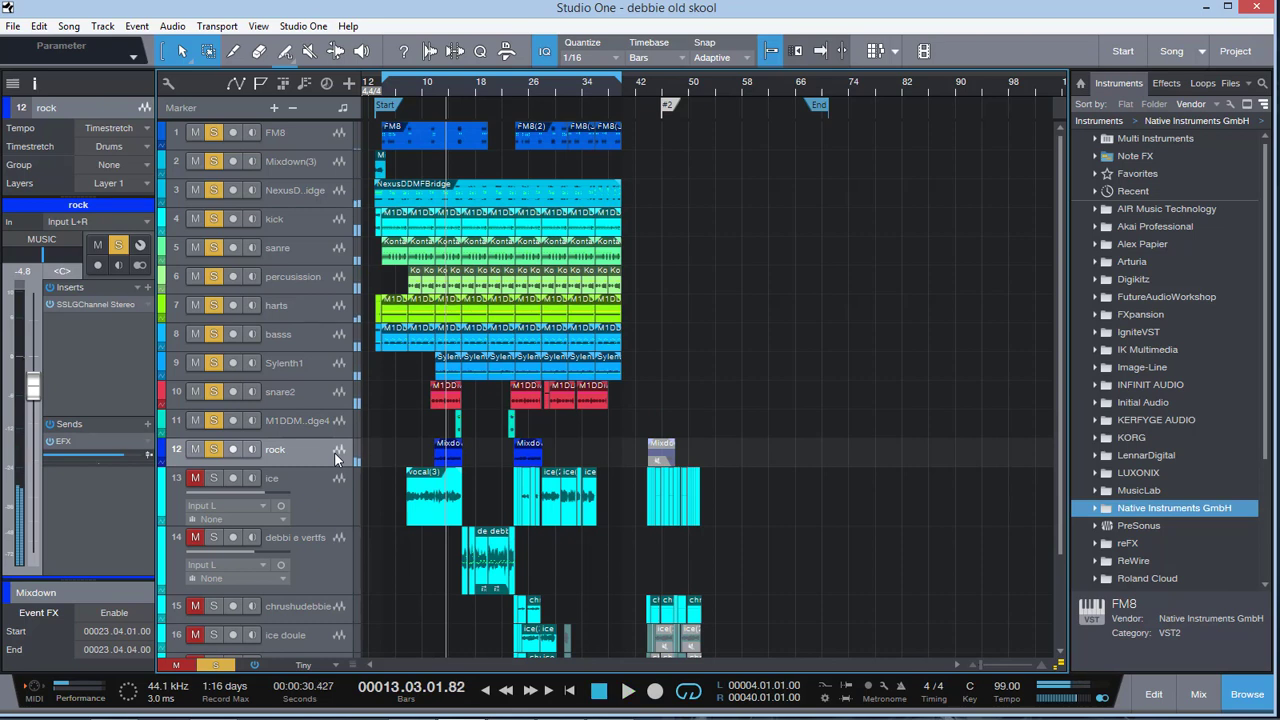
{"action": "left_click", "coordinate": [216, 665]}
{"action": "left_click", "coordinate": [184, 664]}
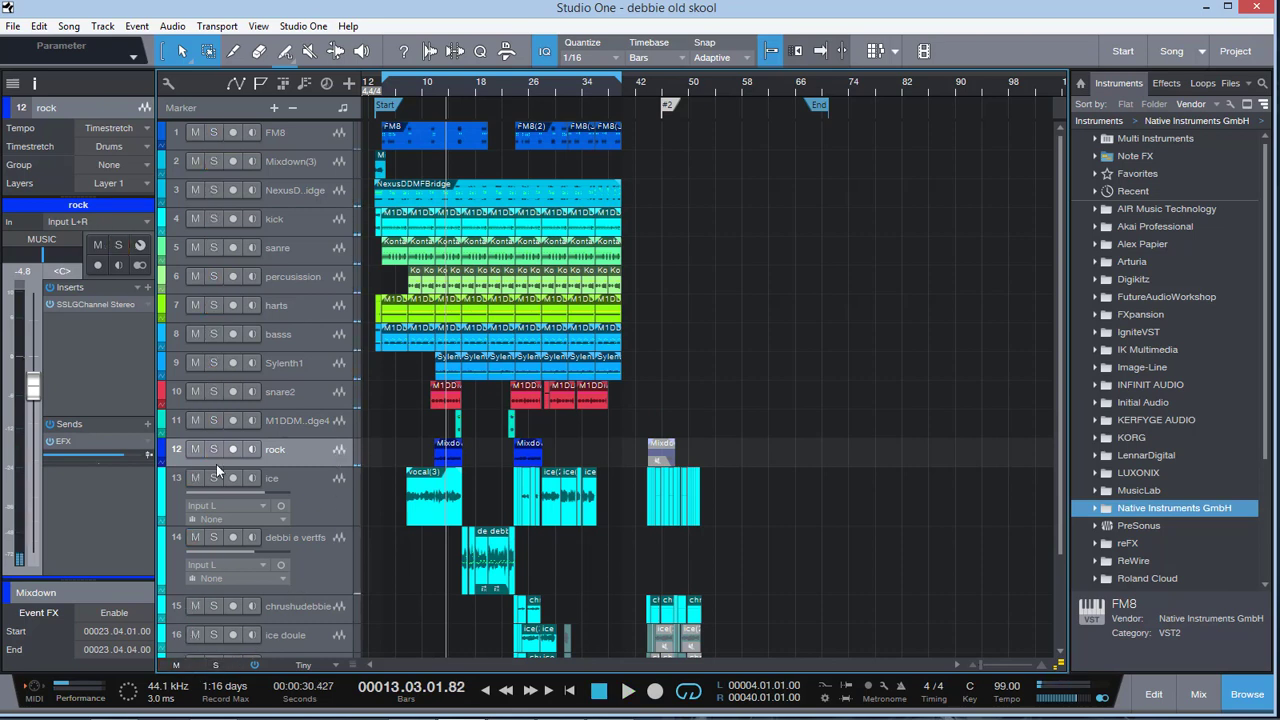
- Solo the rock track and play it briefly from bar 12
{"action": "left_click", "coordinate": [214, 449]}
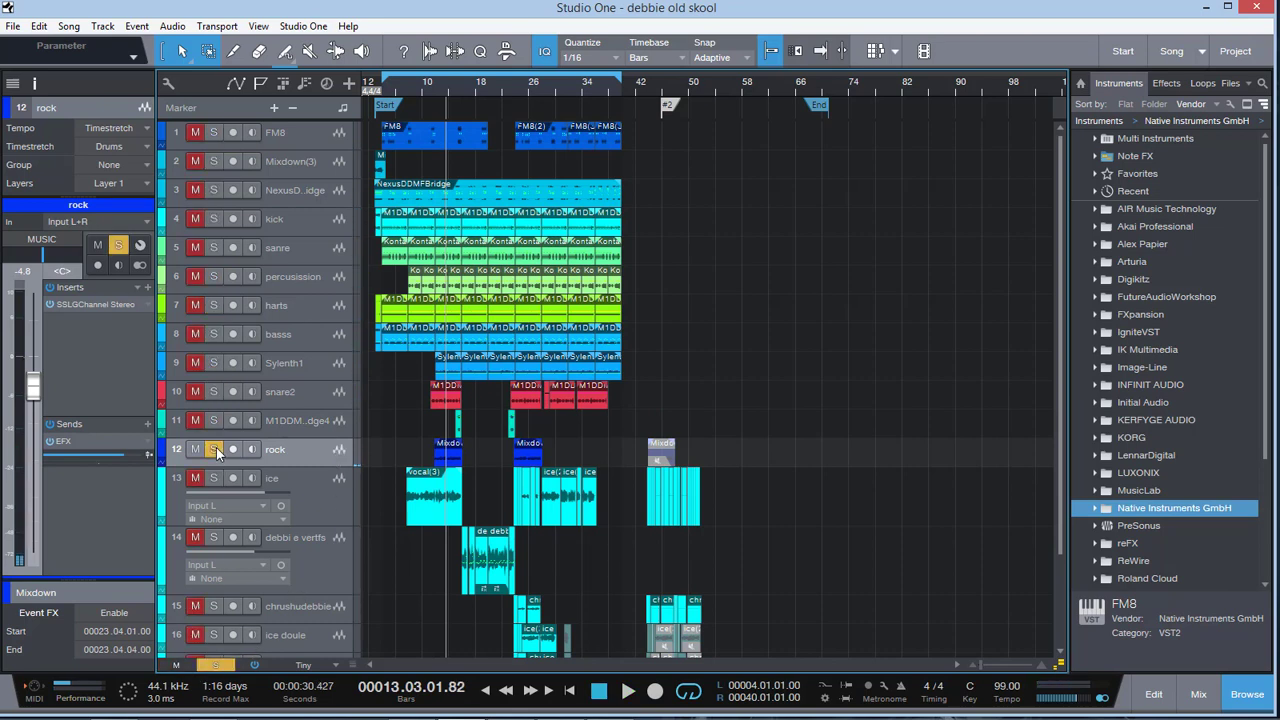
{"action": "left_click", "coordinate": [431, 87]}
{"action": "left_click", "coordinate": [437, 88]}
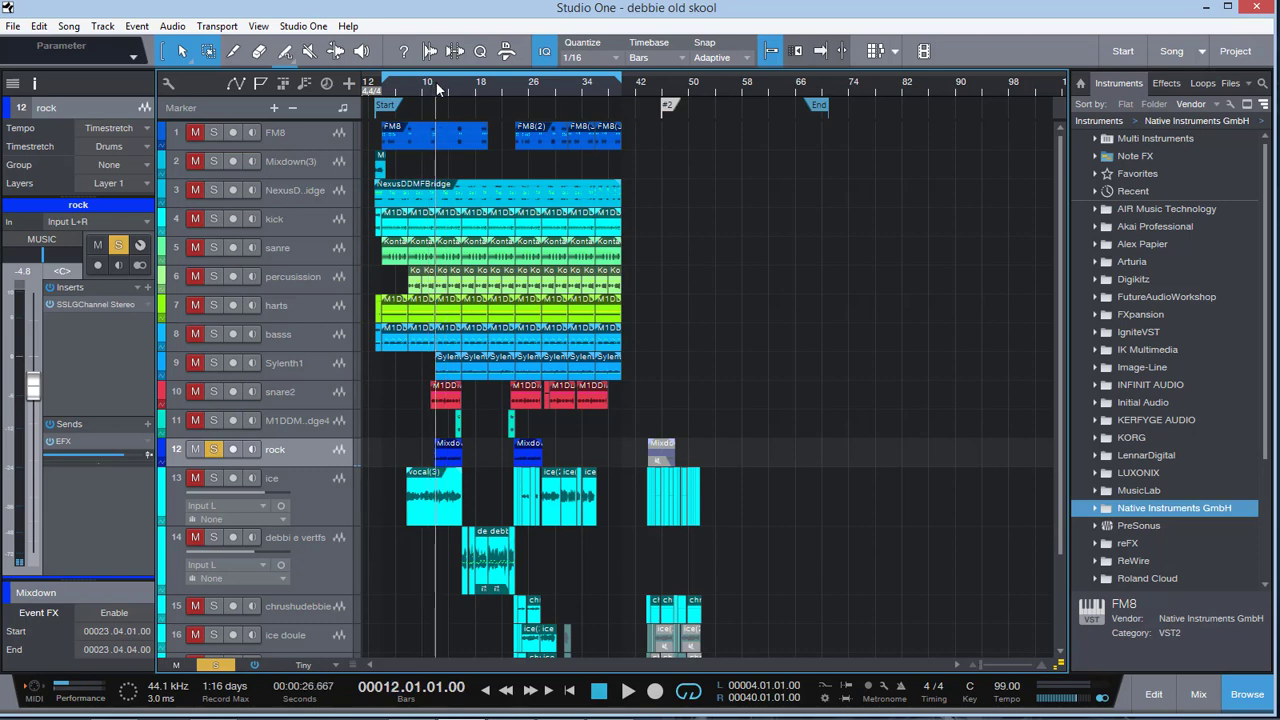
{"action": "key", "text": "space"}
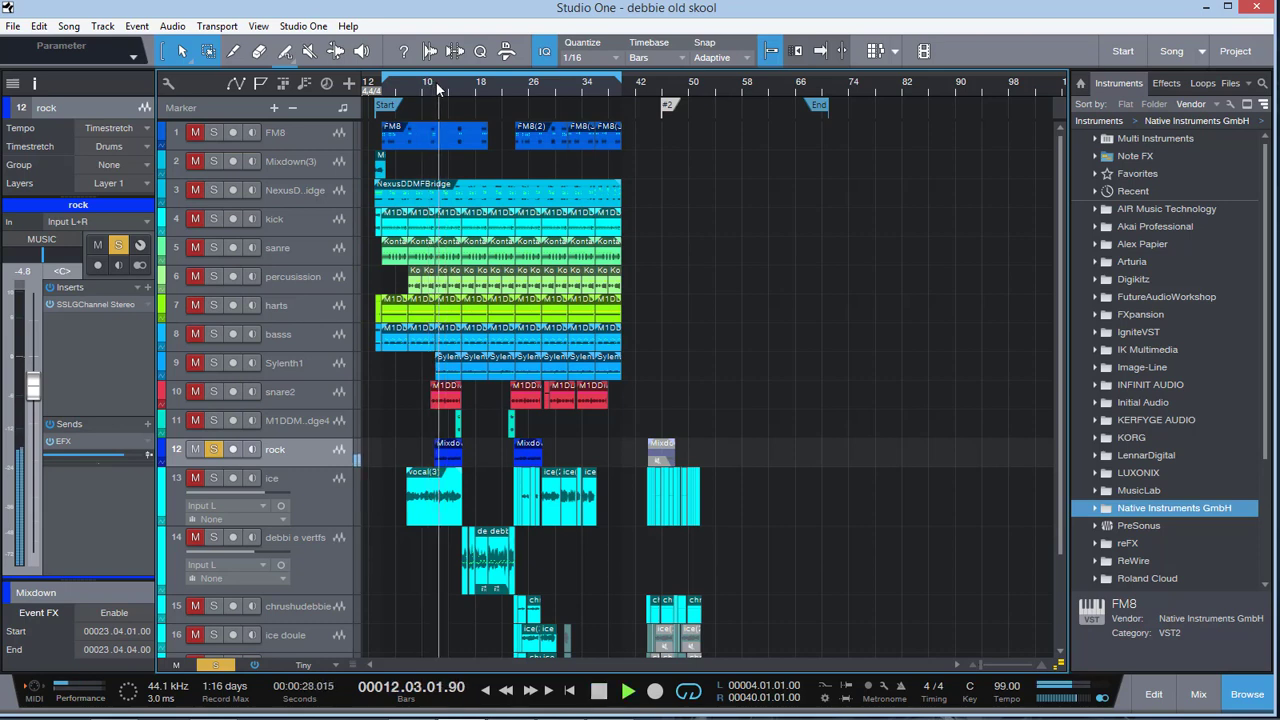
{"action": "key", "text": "space"}
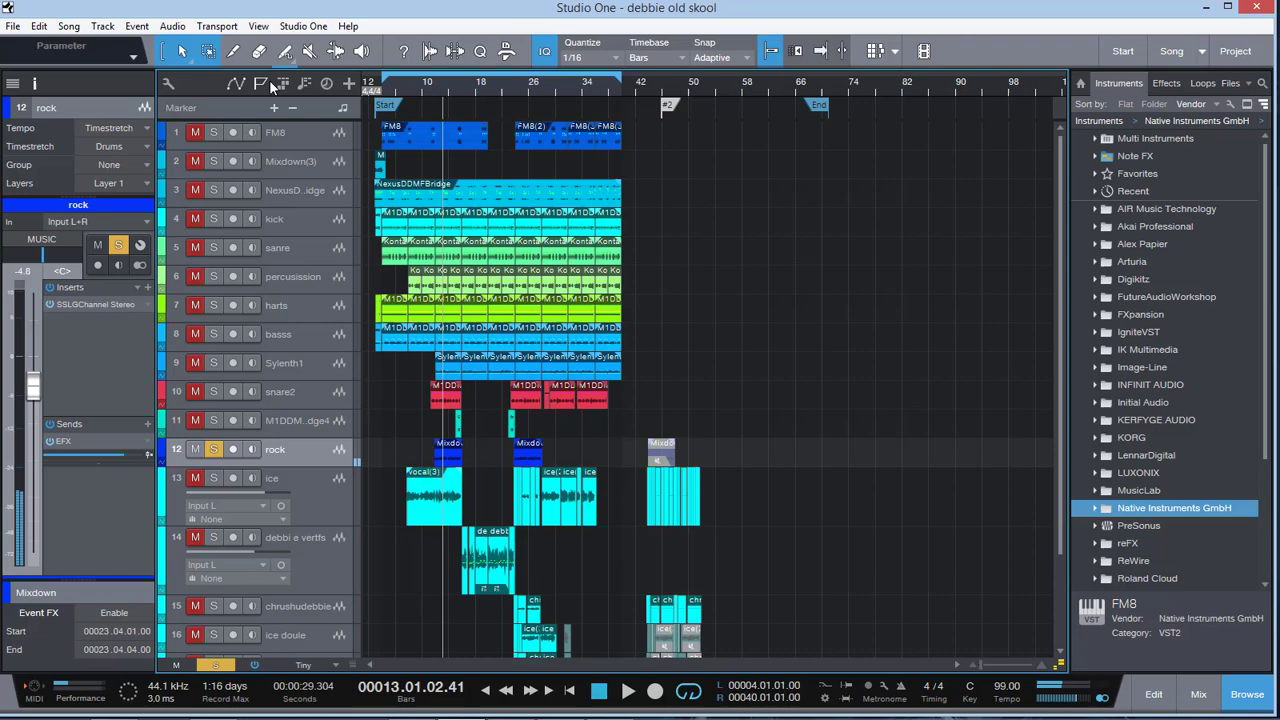
- Check the rock track's SSL channel strip settings, then take rock out of solo
{"action": "left_click", "coordinate": [75, 304]}
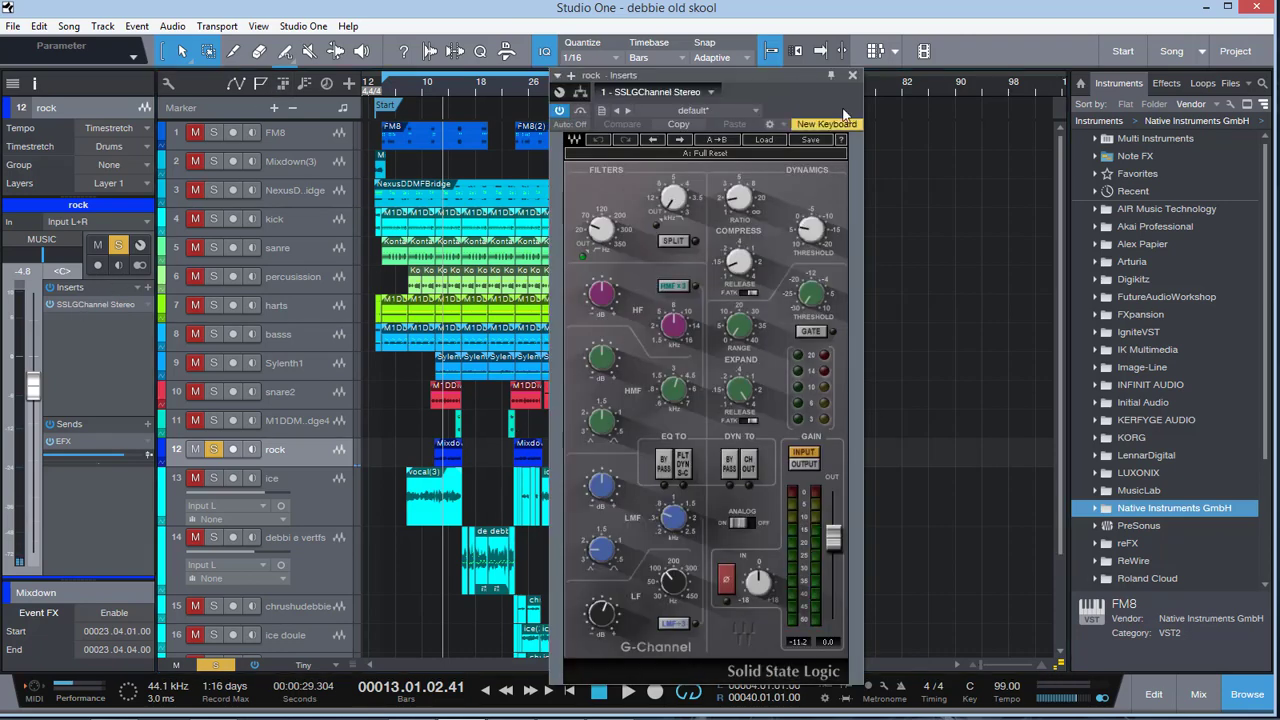
{"action": "left_click", "coordinate": [852, 77]}
{"action": "left_click", "coordinate": [225, 665]}
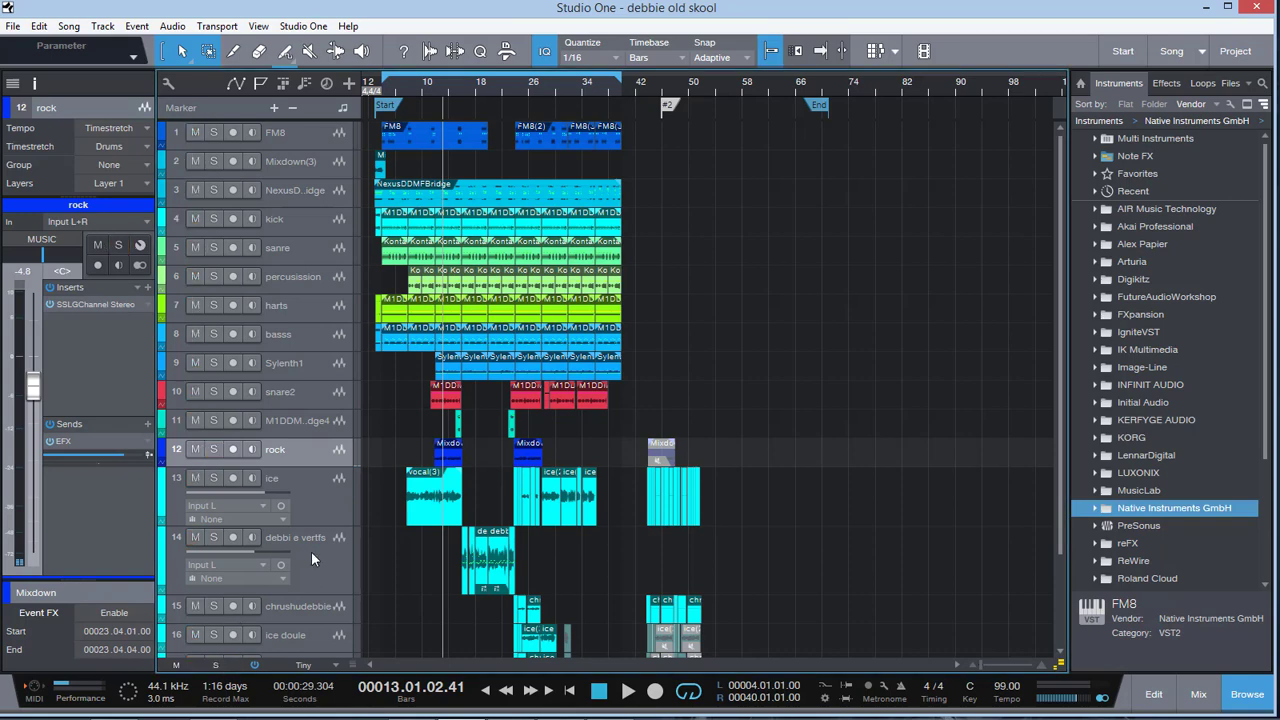
{"action": "left_click", "coordinate": [298, 508]}
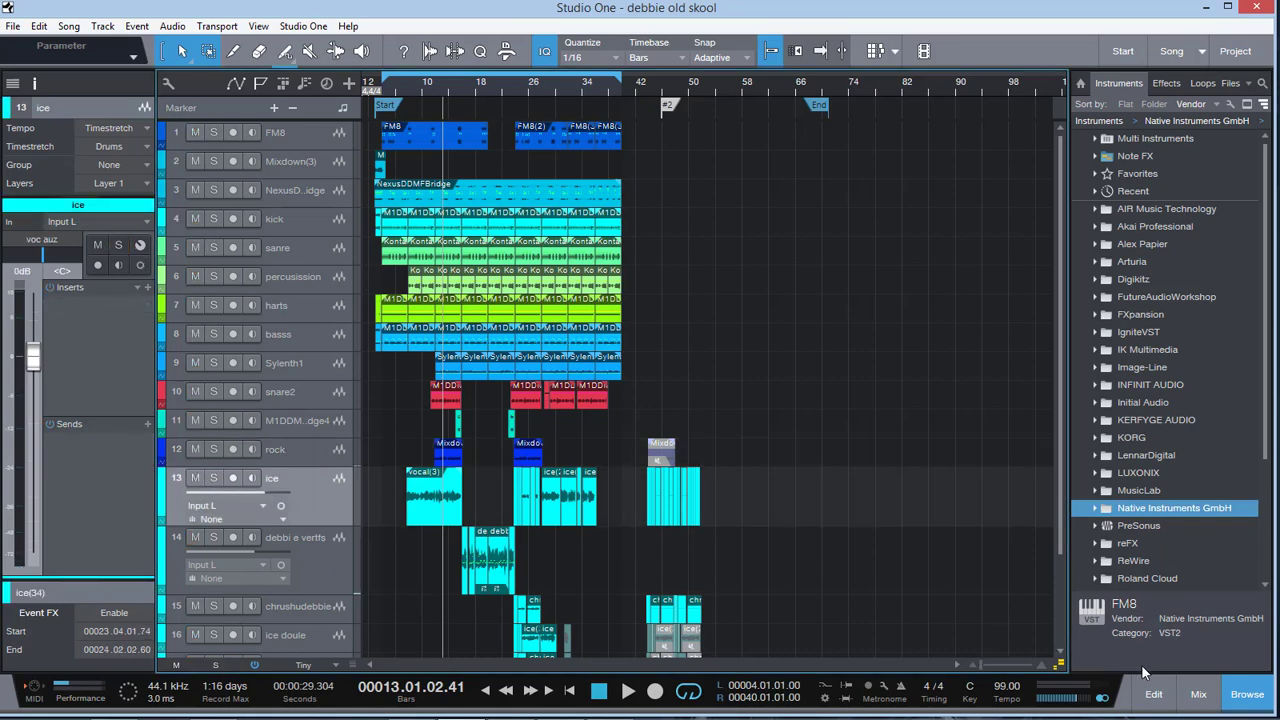
{"action": "key", "text": "F3"}
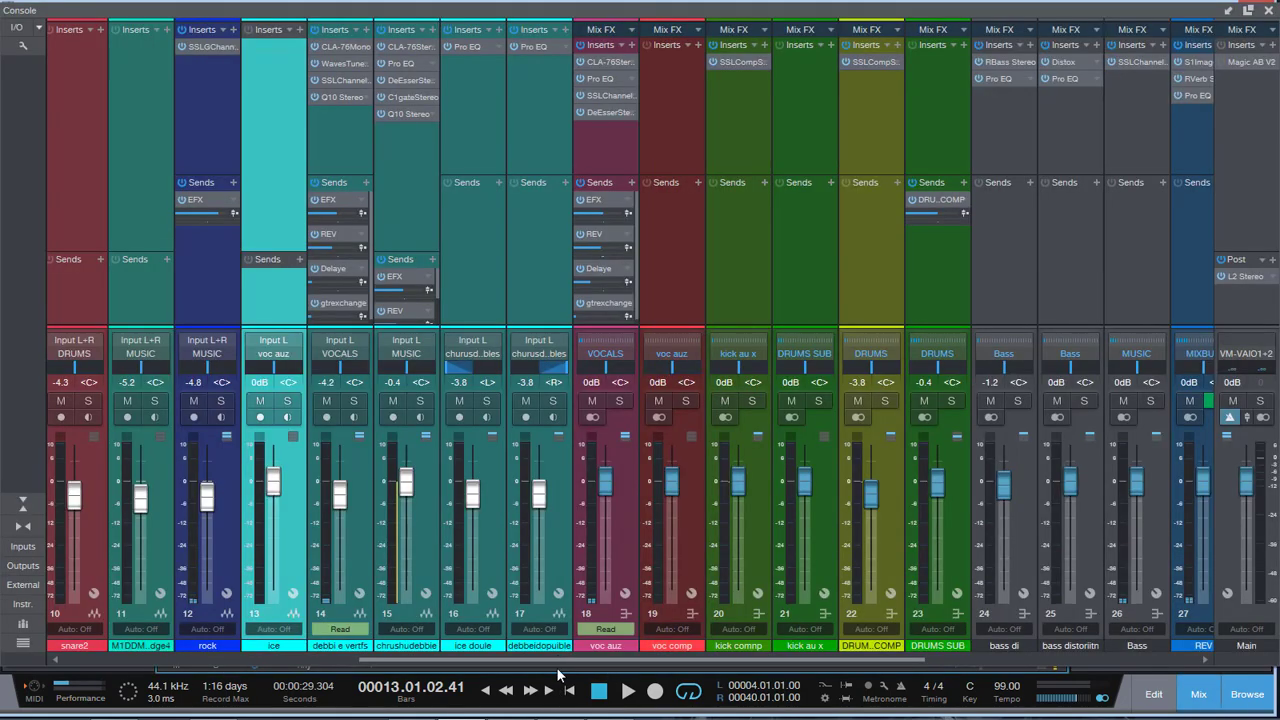
{"action": "mouse_move", "coordinate": [690, 658]}
{"action": "left_mouse_down"}
{"action": "mouse_move", "coordinate": [893, 660]}
{"action": "mouse_move", "coordinate": [285, 640]}
{"action": "mouse_move", "coordinate": [675, 643]}
{"action": "left_mouse_up"}
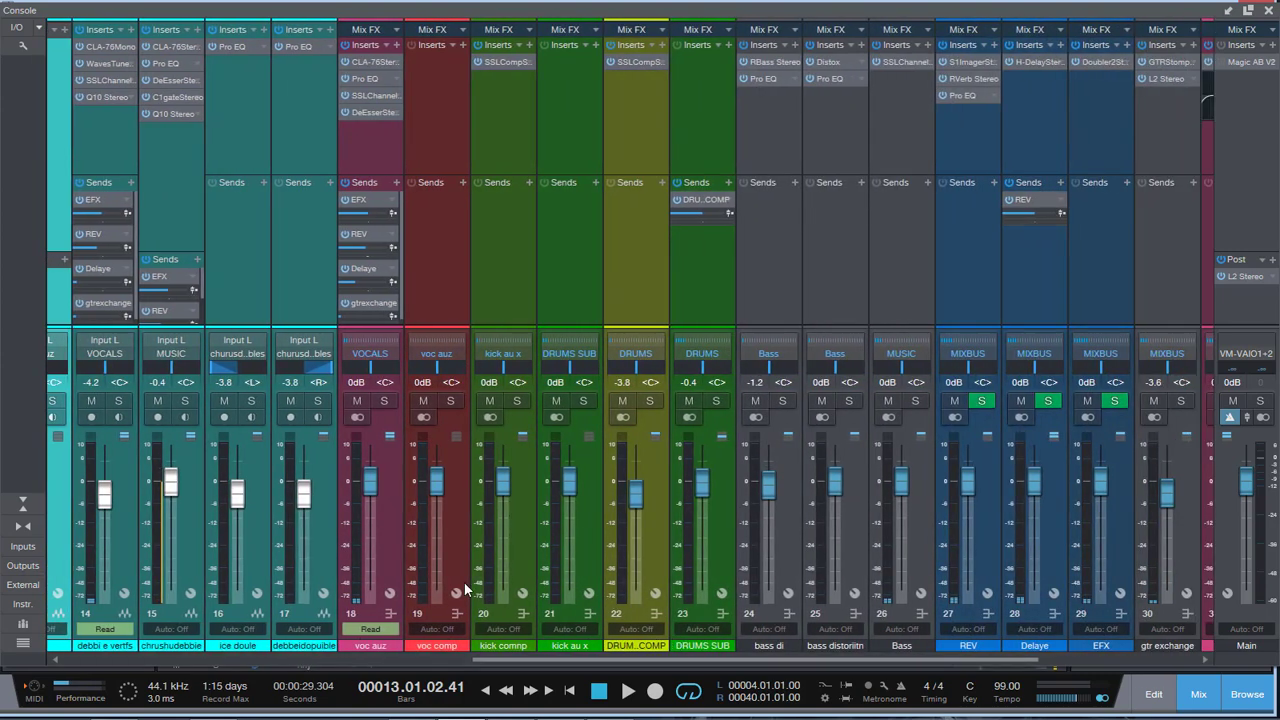
{"action": "left_click", "coordinate": [382, 539]}
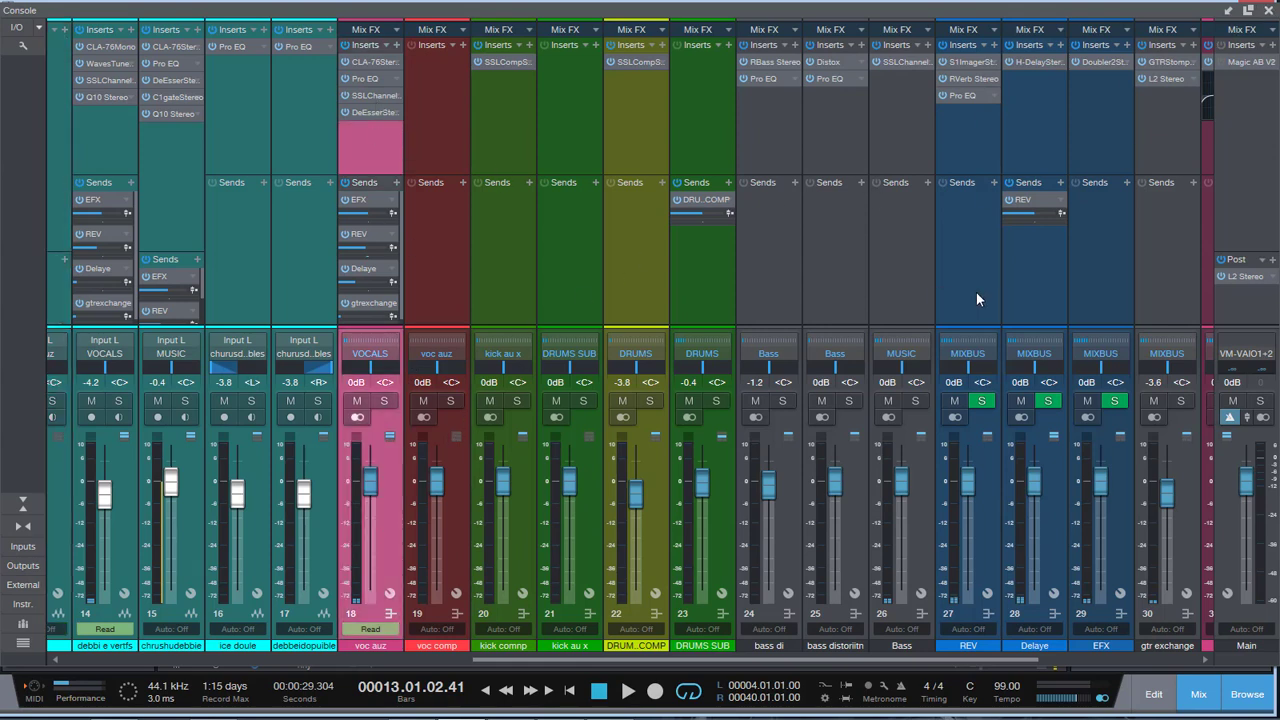
{"action": "left_click", "coordinate": [1268, 10]}
- Open the mixer console and raise the VOCALS channel from -13.3 to -4.3 dB during playback
{"action": "left_click", "coordinate": [319, 442]}
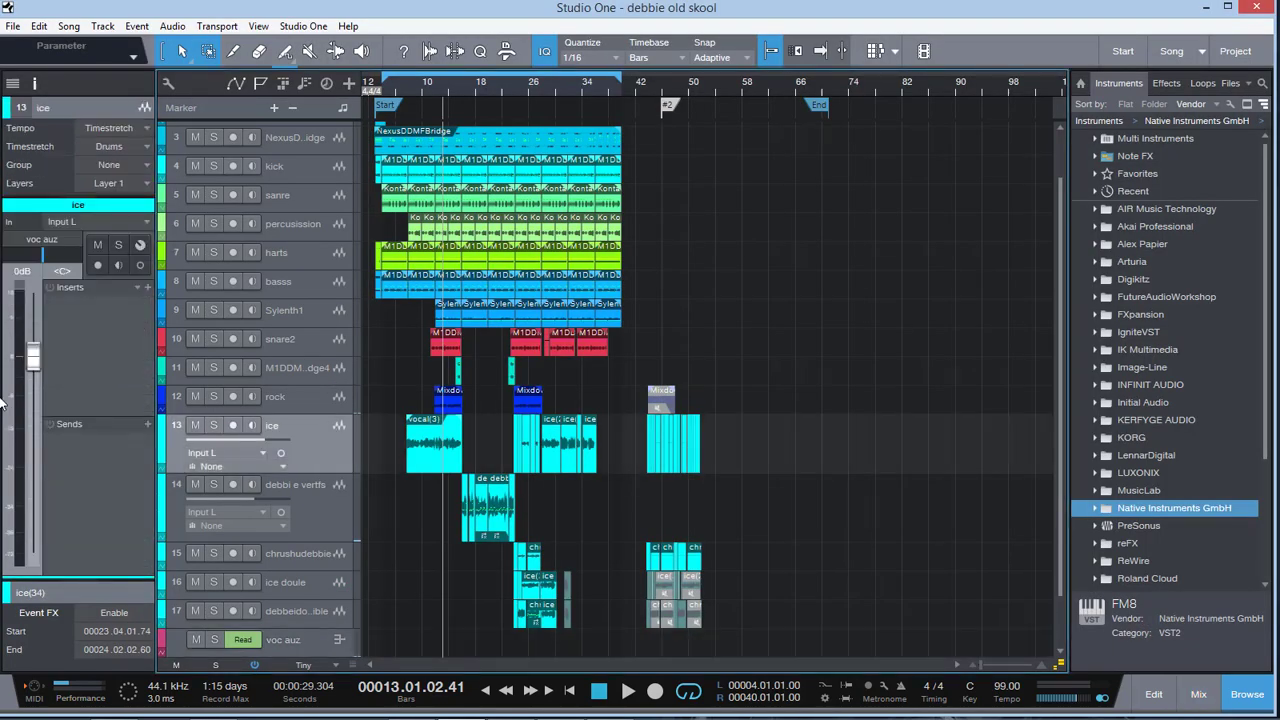
{"action": "left_click", "coordinate": [1198, 694]}
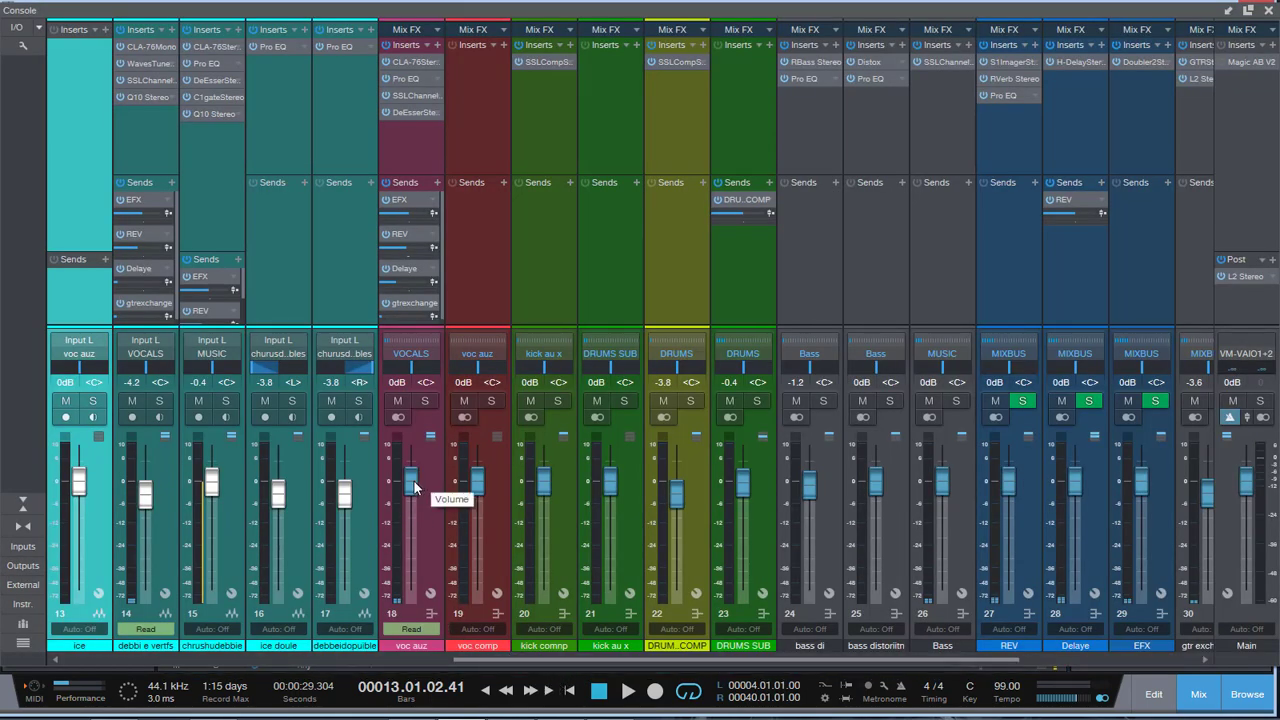
{"action": "key", "text": "space"}
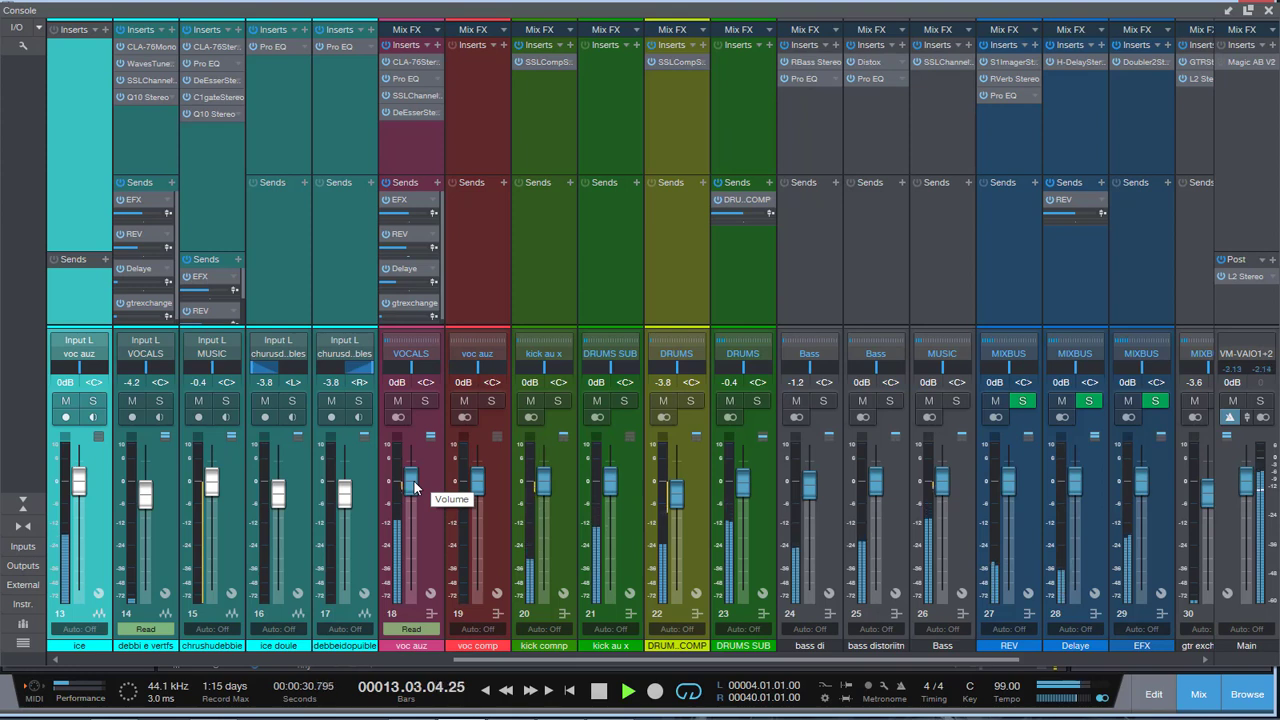
{"action": "key", "text": "space"}
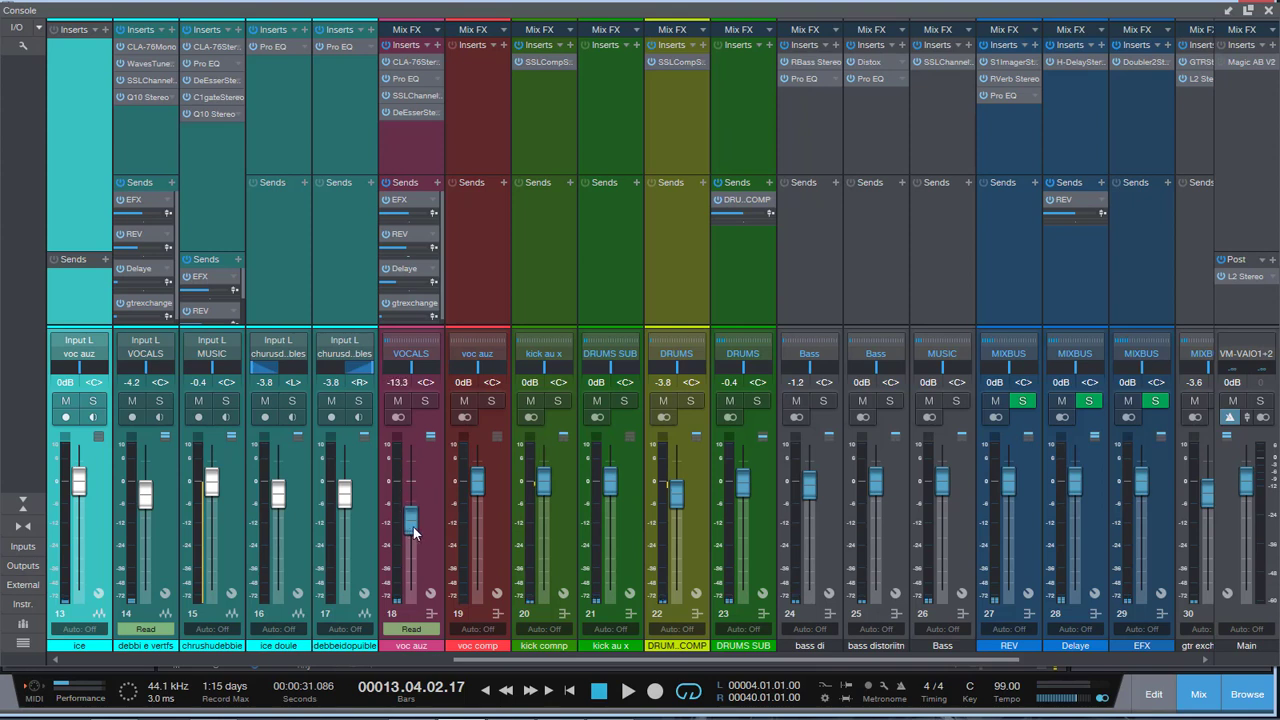
{"action": "key", "text": "space"}
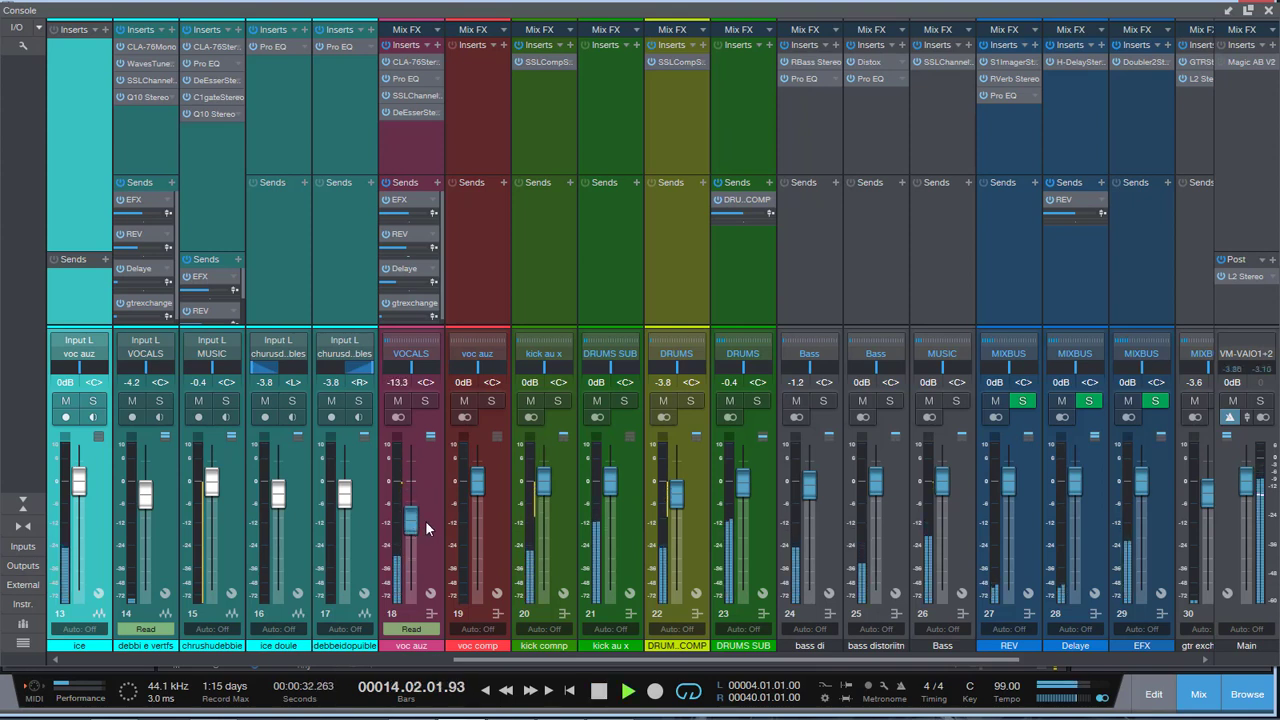
{"action": "left_click_drag", "start_coordinate": [413, 522], "coordinate": [412, 497]}
{"action": "key", "text": "space"}
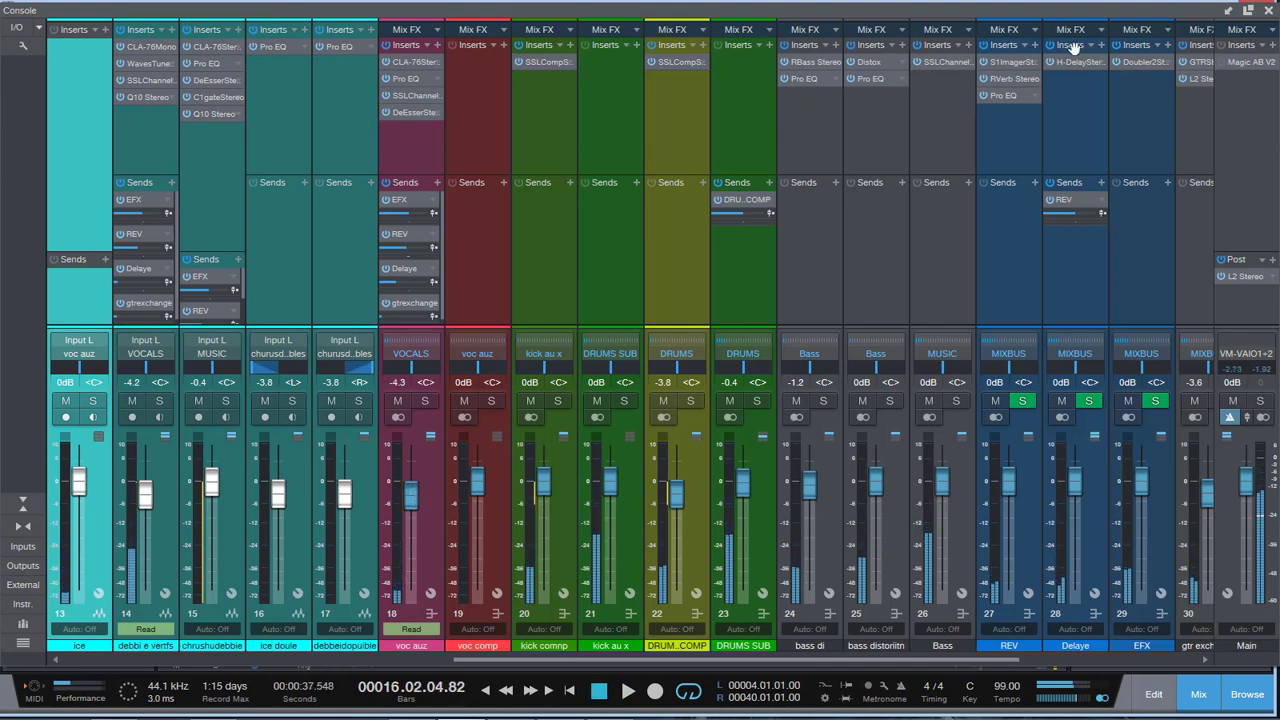
- Return to the arrangement, set the playhead to bar 6, and reopen the mixer console
{"action": "left_click", "coordinate": [1268, 10]}
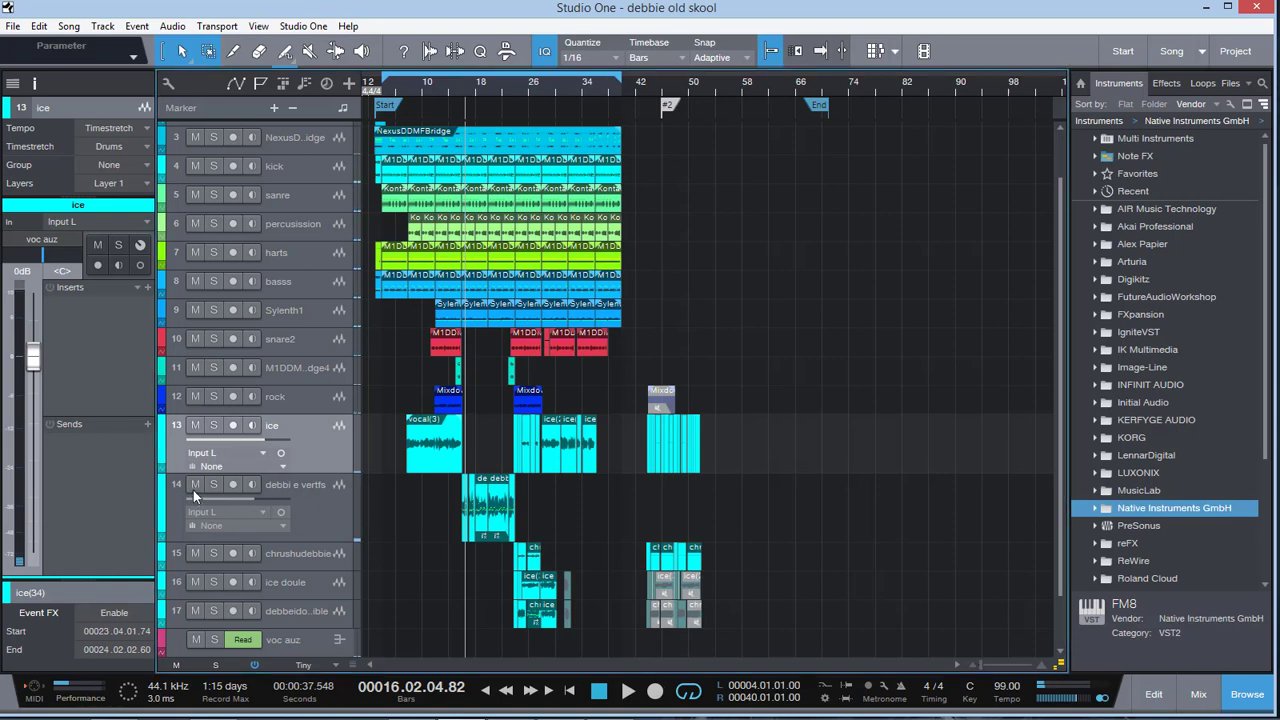
{"action": "left_click", "coordinate": [396, 93]}
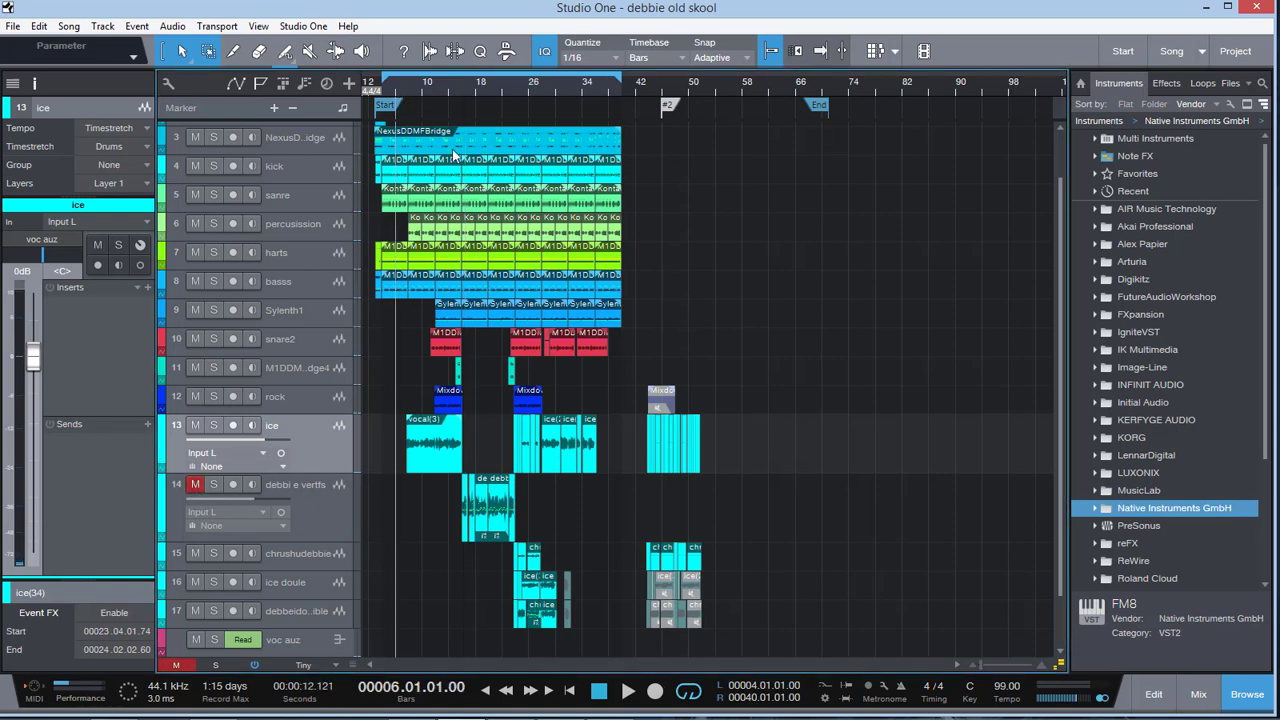
{"action": "left_click", "coordinate": [1198, 694]}
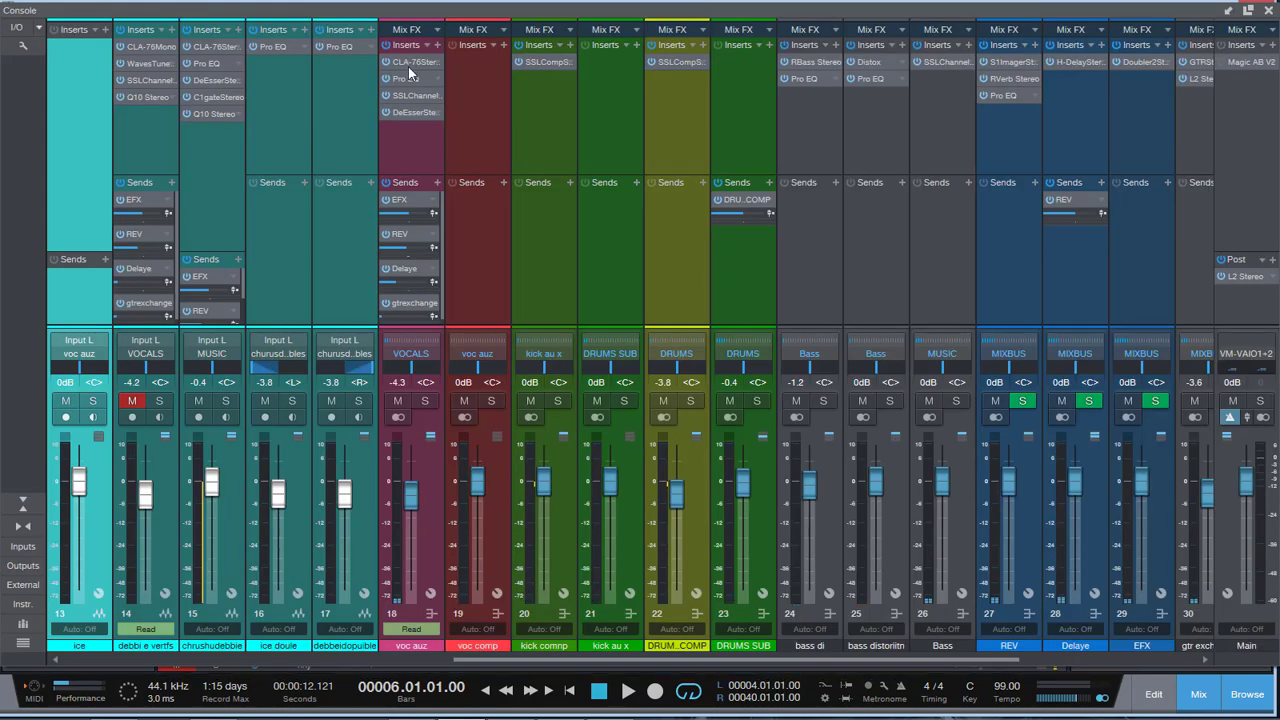
- Inspect the voc auz channel's CLA-76 and SSL channel strip inserts, then close both
{"action": "double_click", "coordinate": [408, 66]}
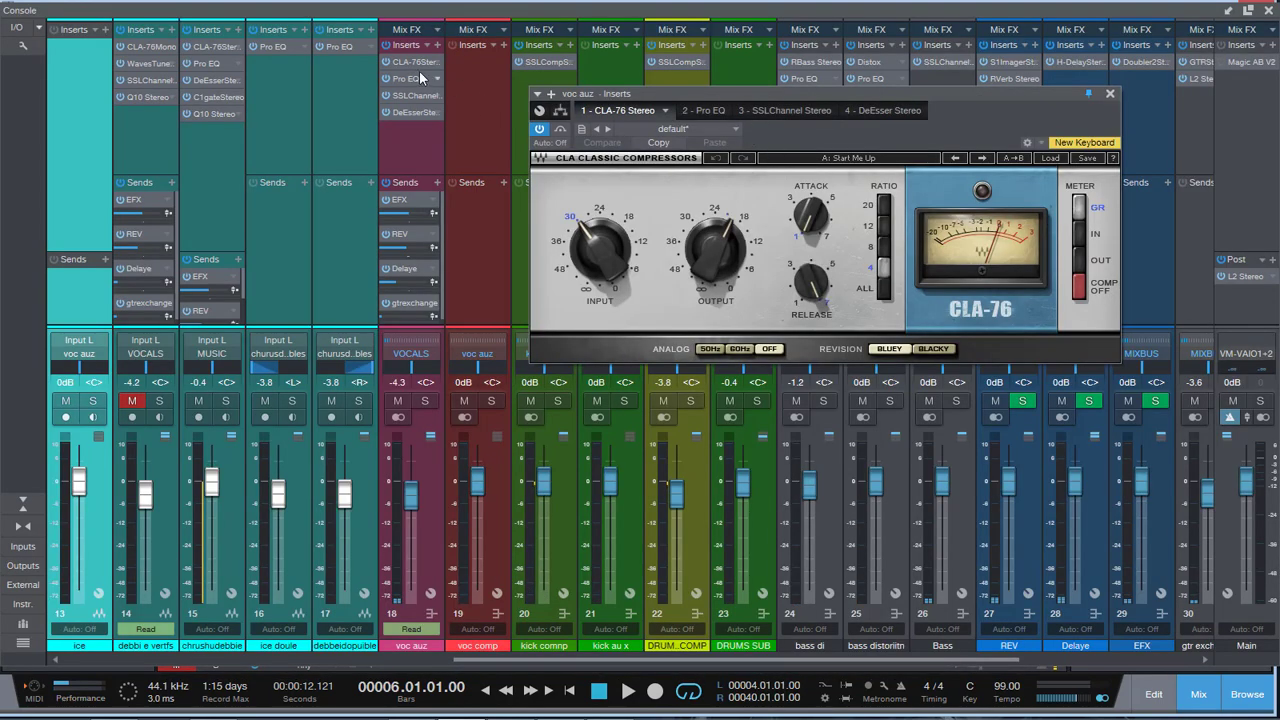
{"action": "double_click", "coordinate": [410, 96]}
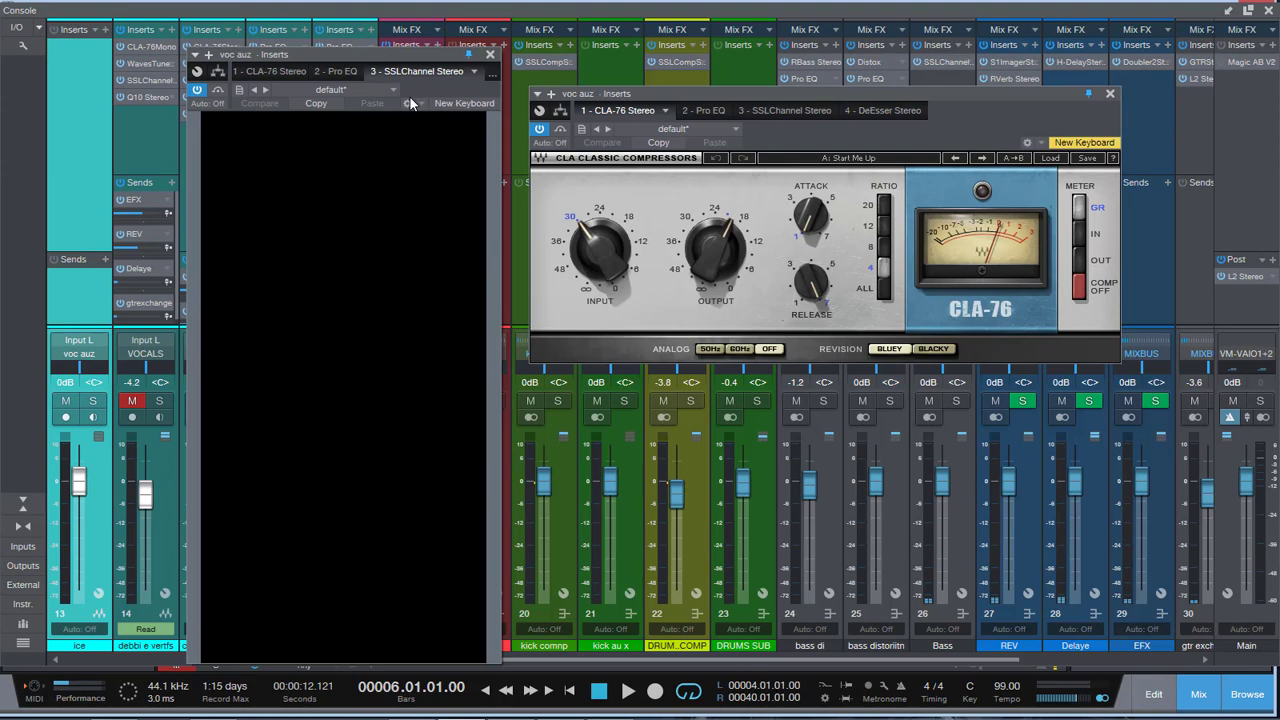
{"action": "left_click", "coordinate": [491, 56]}
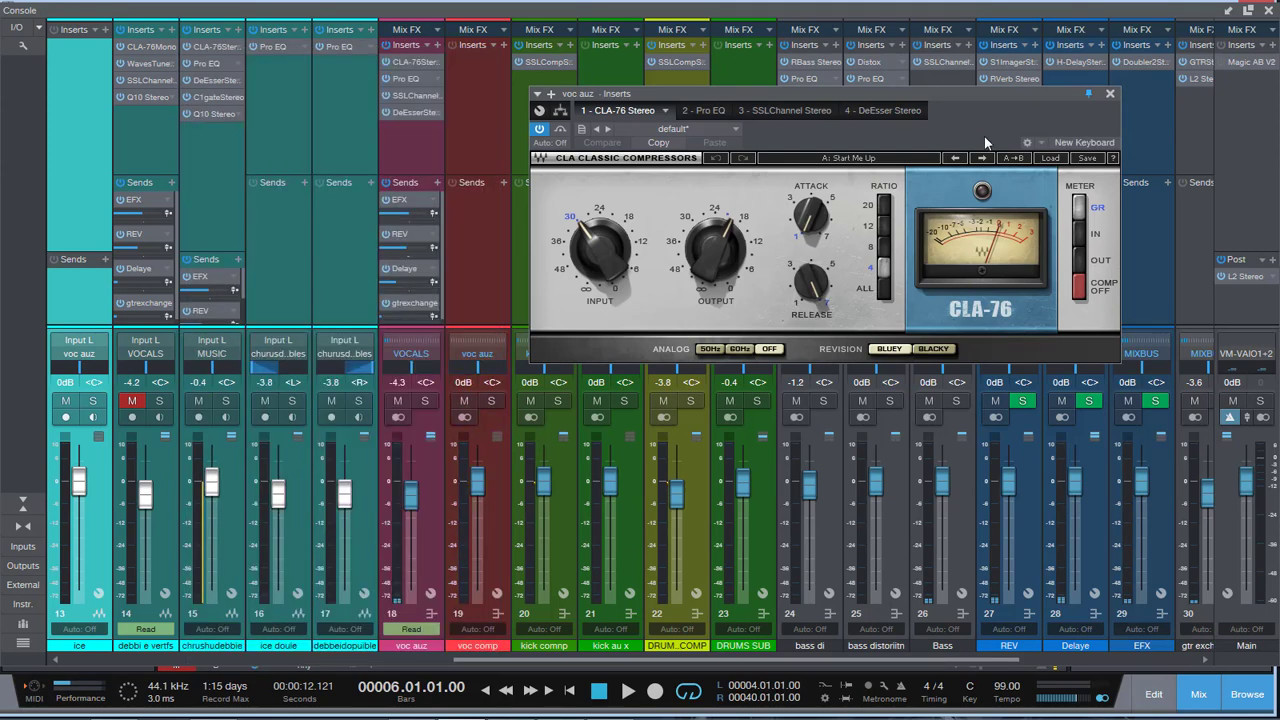
{"action": "left_click", "coordinate": [1110, 96]}
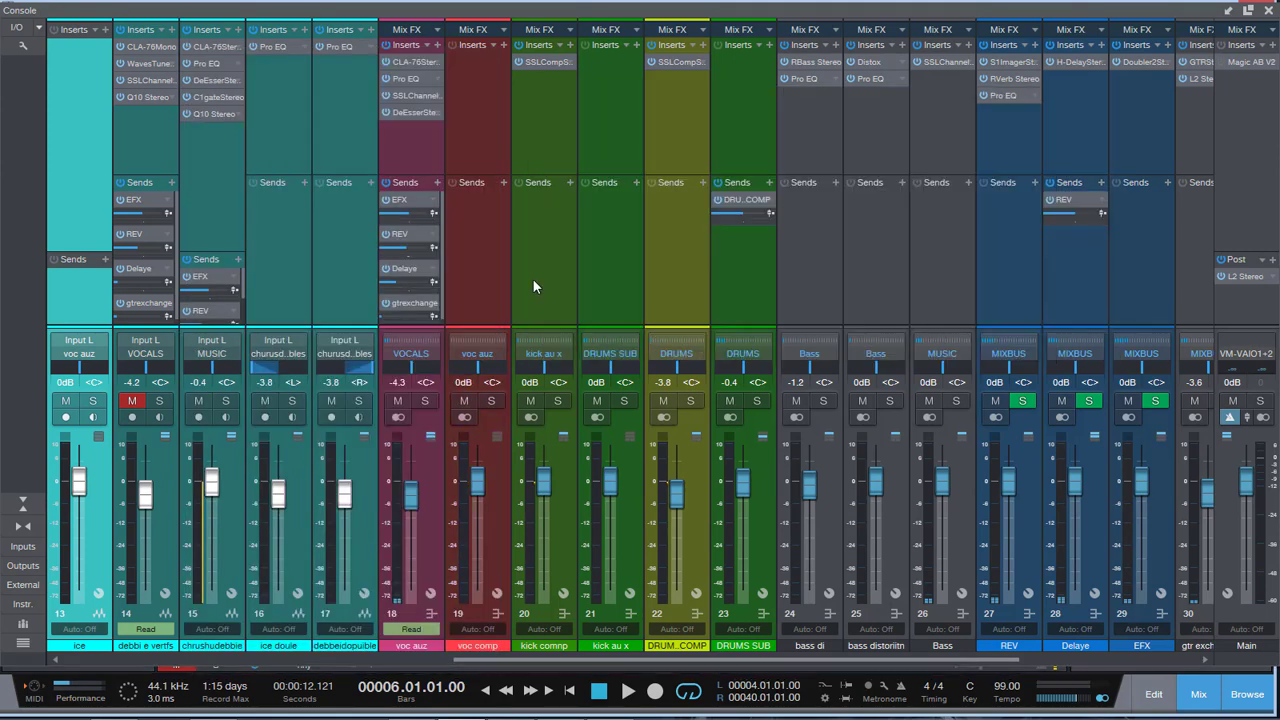
- Raise the VOCALS channel from -4.0 to +2.9 dB during playback, then close the console with F3
{"action": "key", "text": "space"}
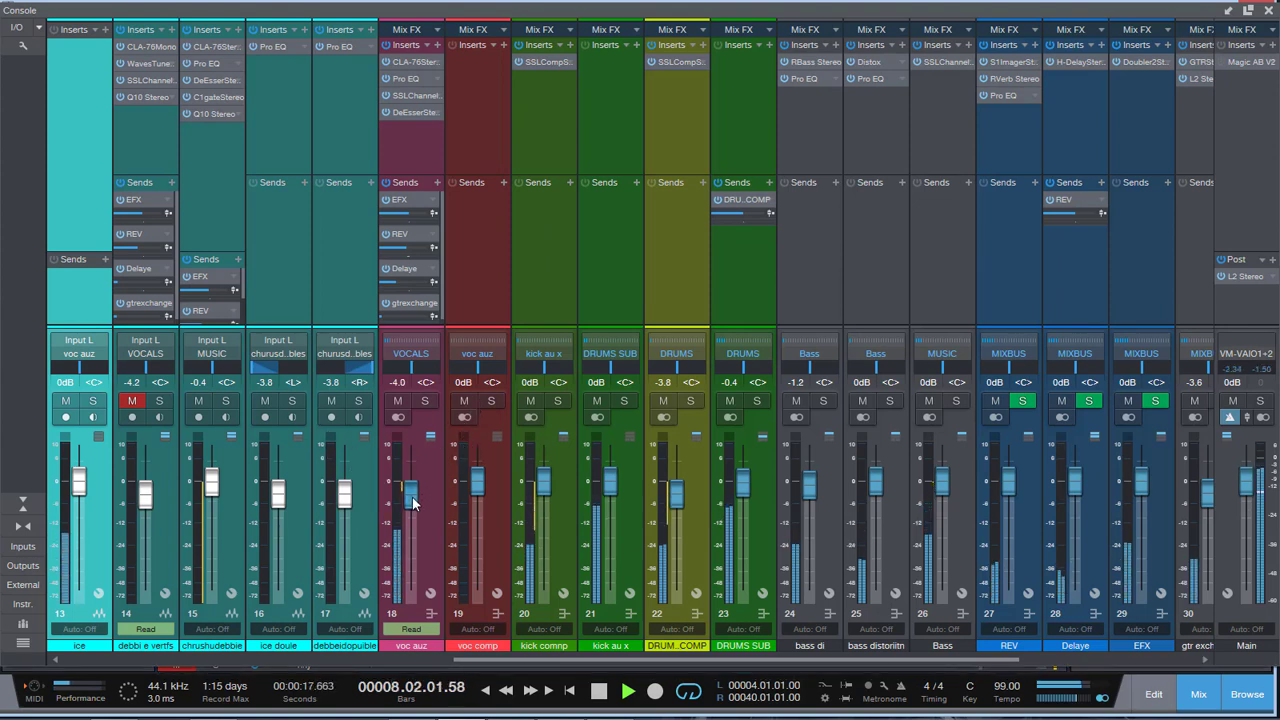
{"action": "left_click_drag", "start_coordinate": [413, 503], "coordinate": [411, 480]}
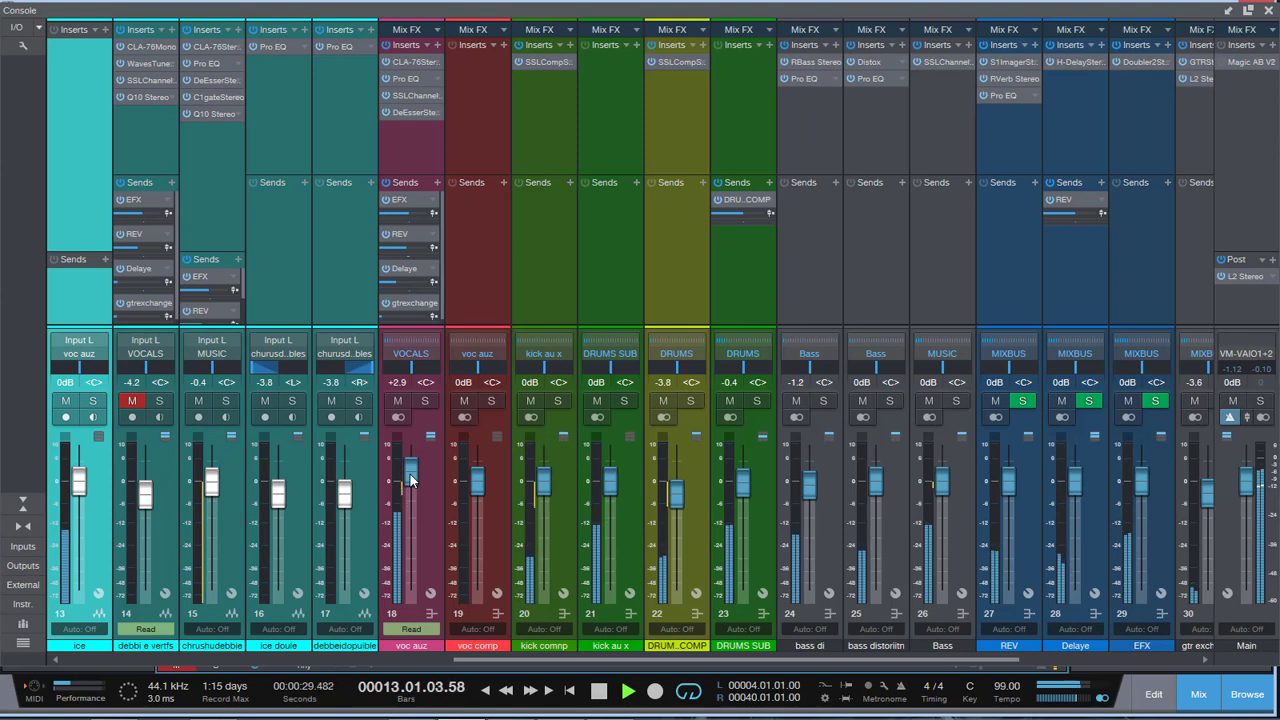
{"action": "key", "text": "space"}
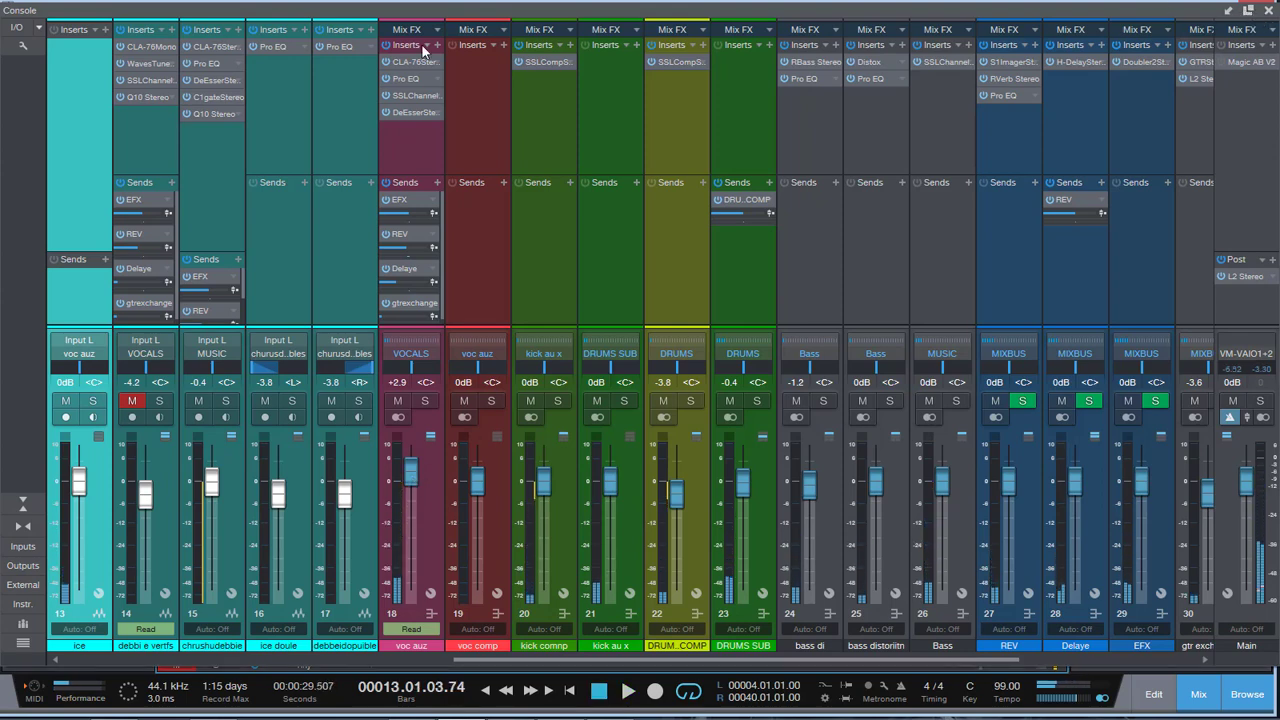
{"action": "key", "text": "F3"}
- Turn off automatic document saving in the Studio One options
{"action": "left_click", "coordinate": [303, 26]}
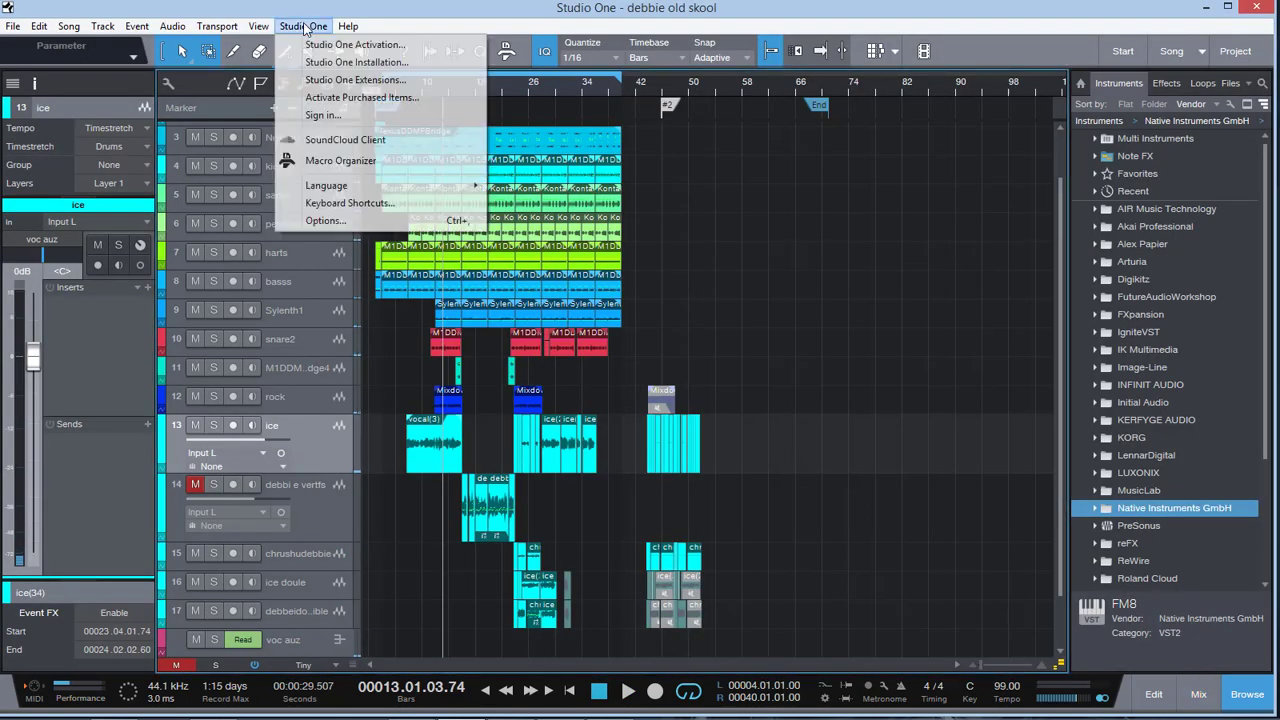
{"action": "left_click", "coordinate": [321, 222]}
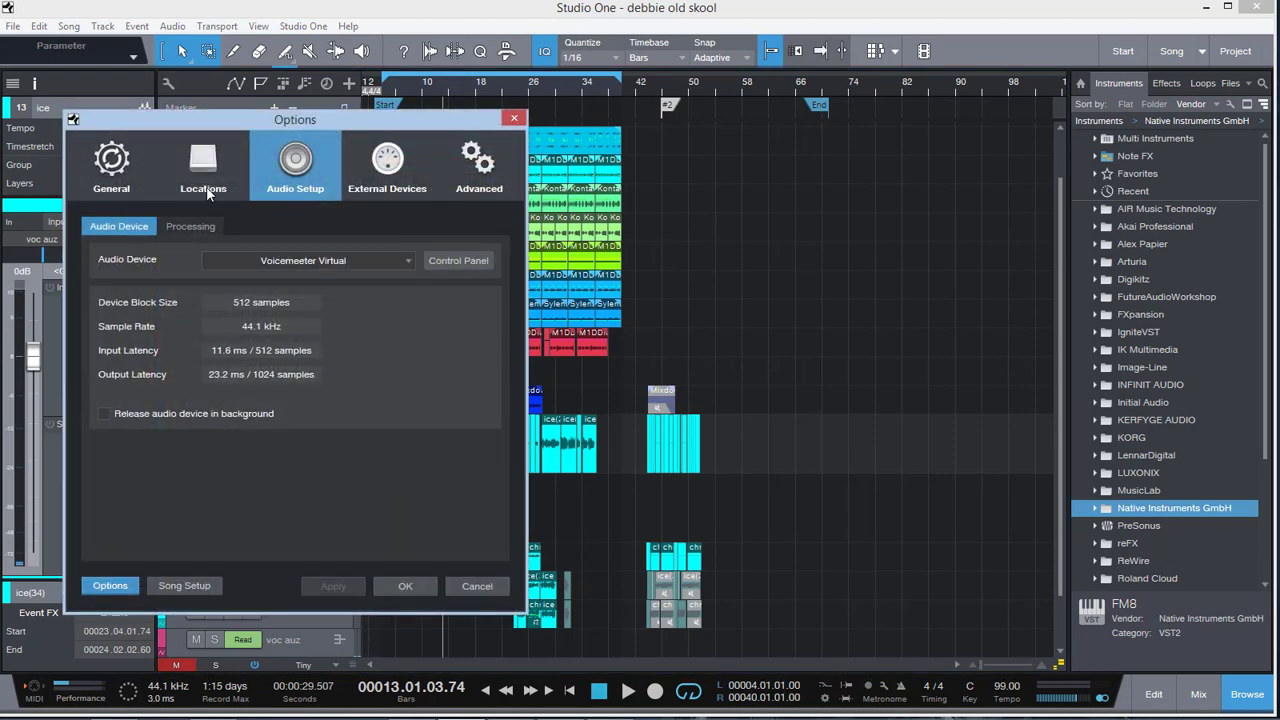
{"action": "left_click", "coordinate": [122, 176]}
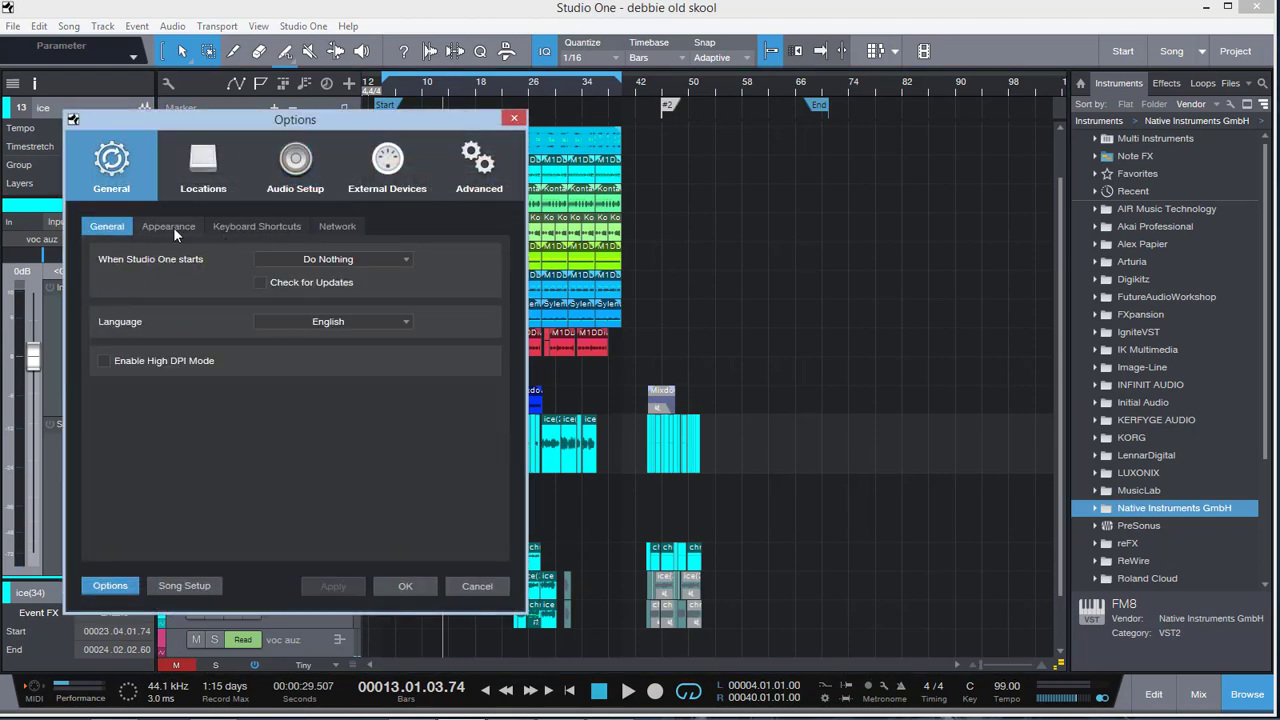
{"action": "left_click", "coordinate": [210, 170]}
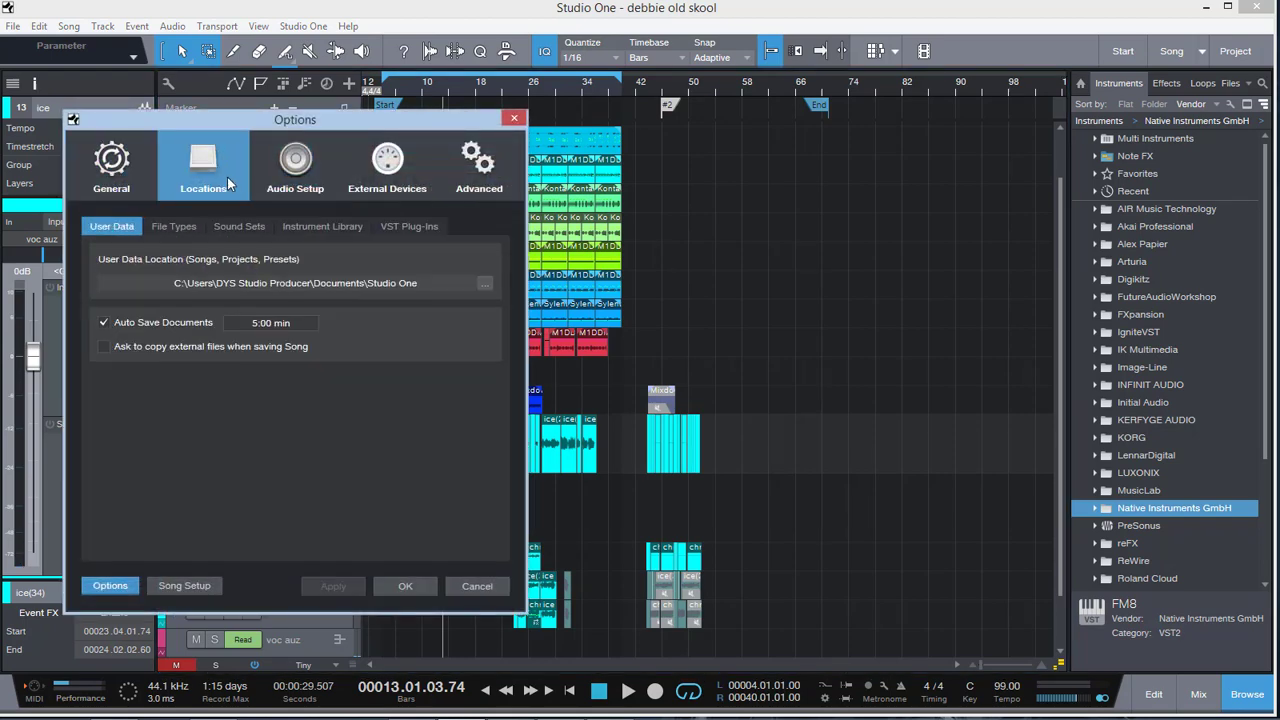
{"action": "left_click", "coordinate": [103, 323]}
{"action": "left_click", "coordinate": [405, 586]}
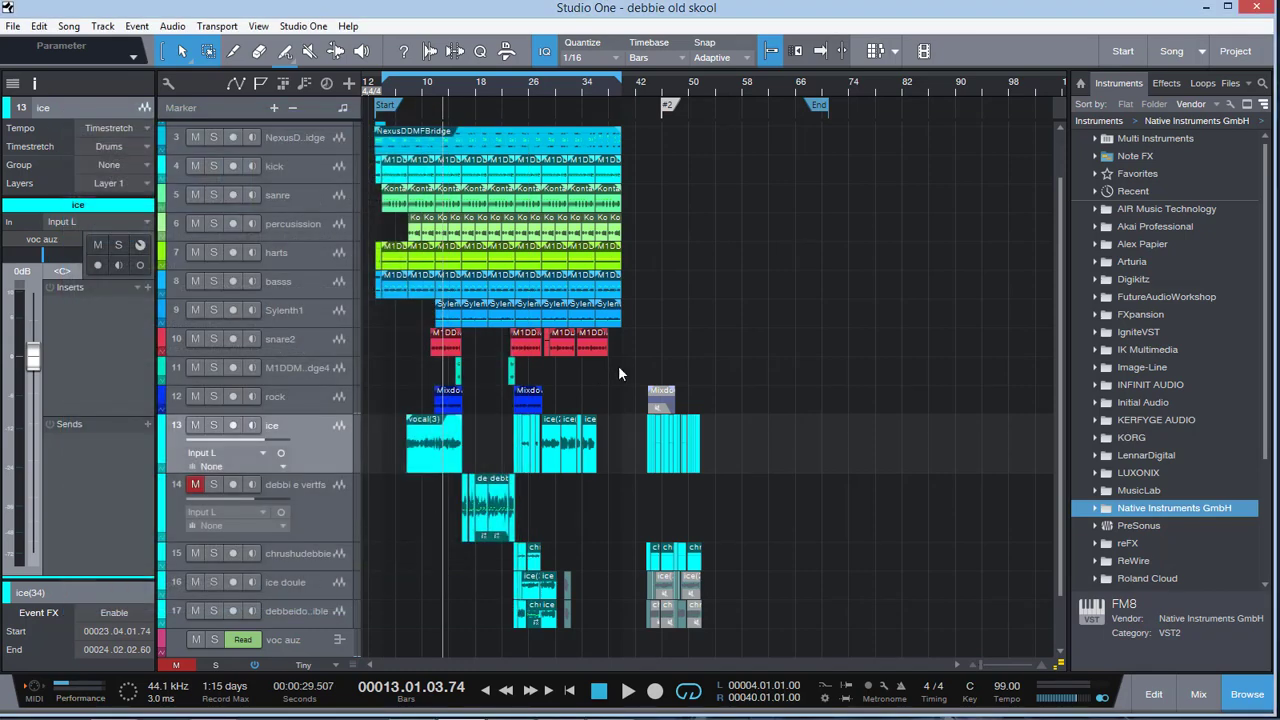
- Play the song from bar 7 and show the mixing console with F3
{"action": "left_click", "coordinate": [402, 89]}
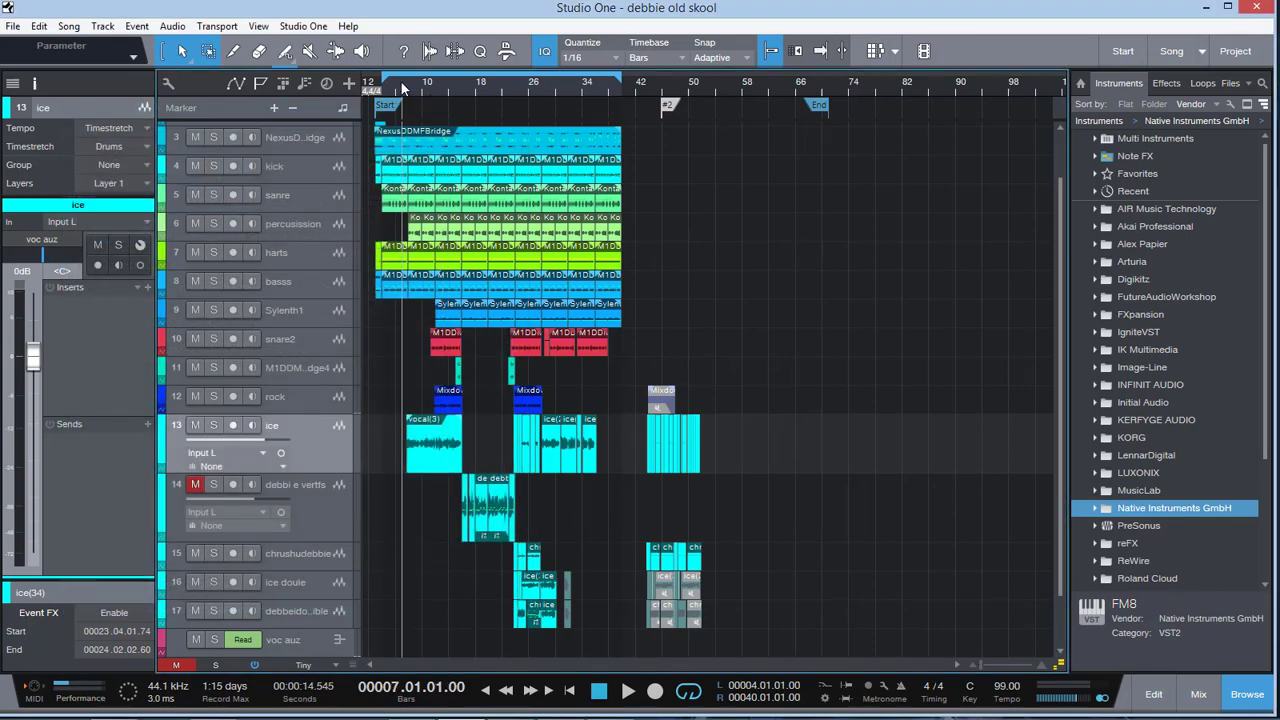
{"action": "key", "text": "space"}
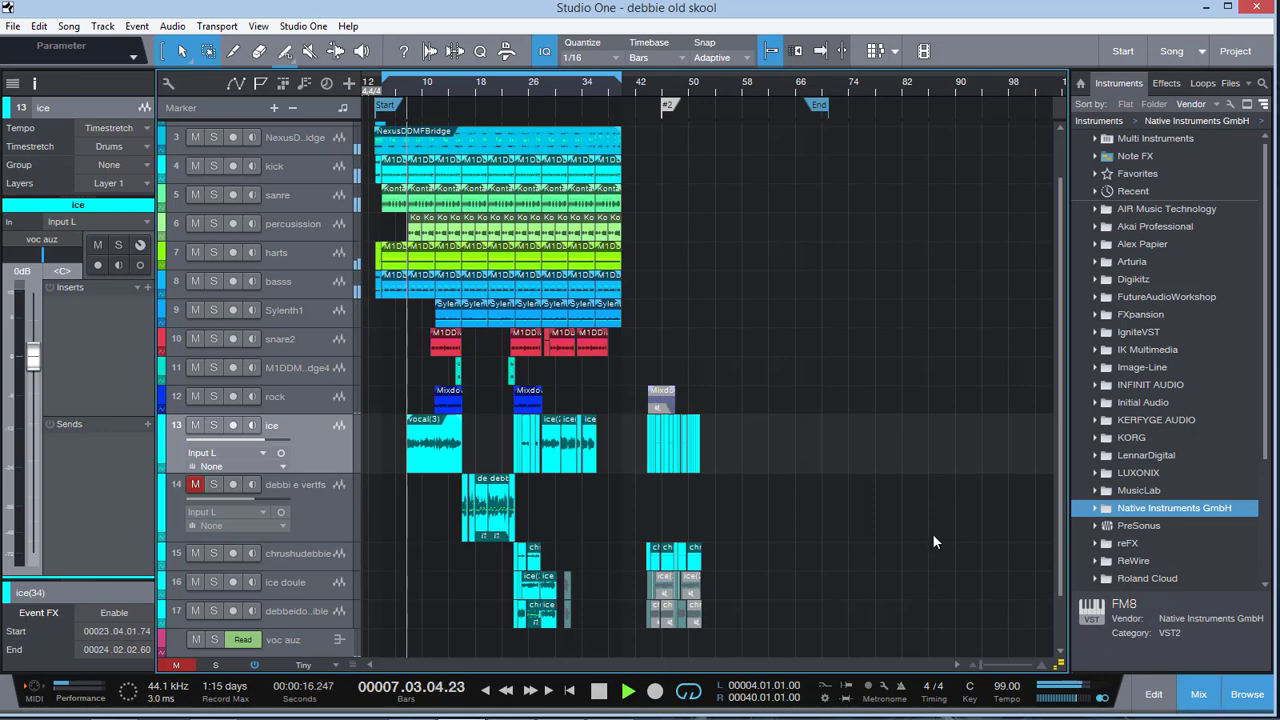
{"action": "key", "text": "F3"}
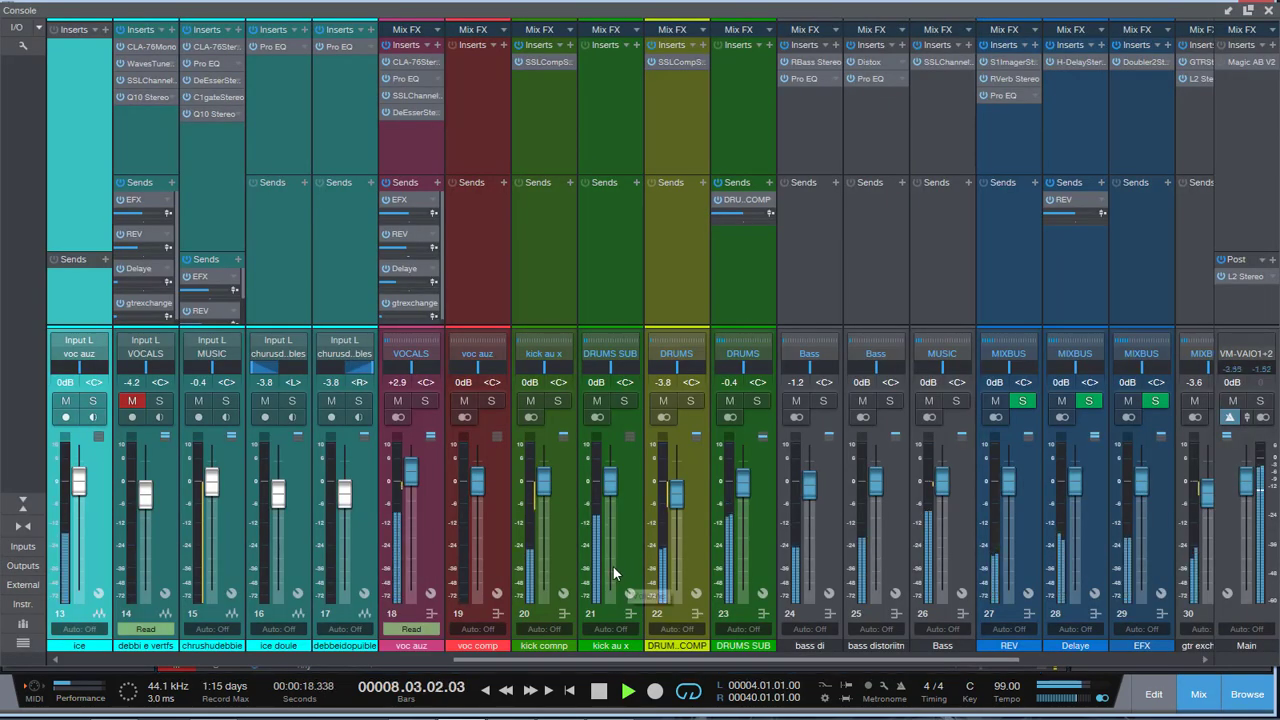
- Audition the vocals, reset the channel 18 VOCALS fader to 0 dB, and leave the console with F3
{"action": "key", "text": "space"}
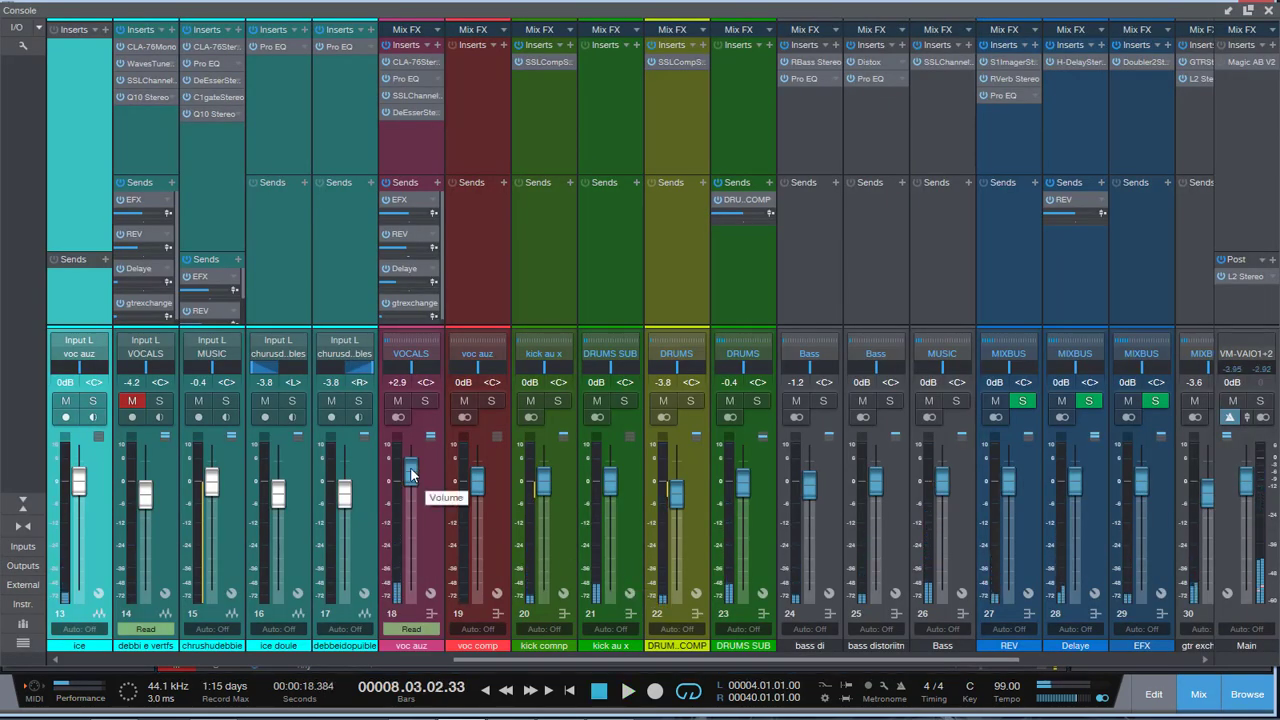
{"action": "key", "text": "space"}
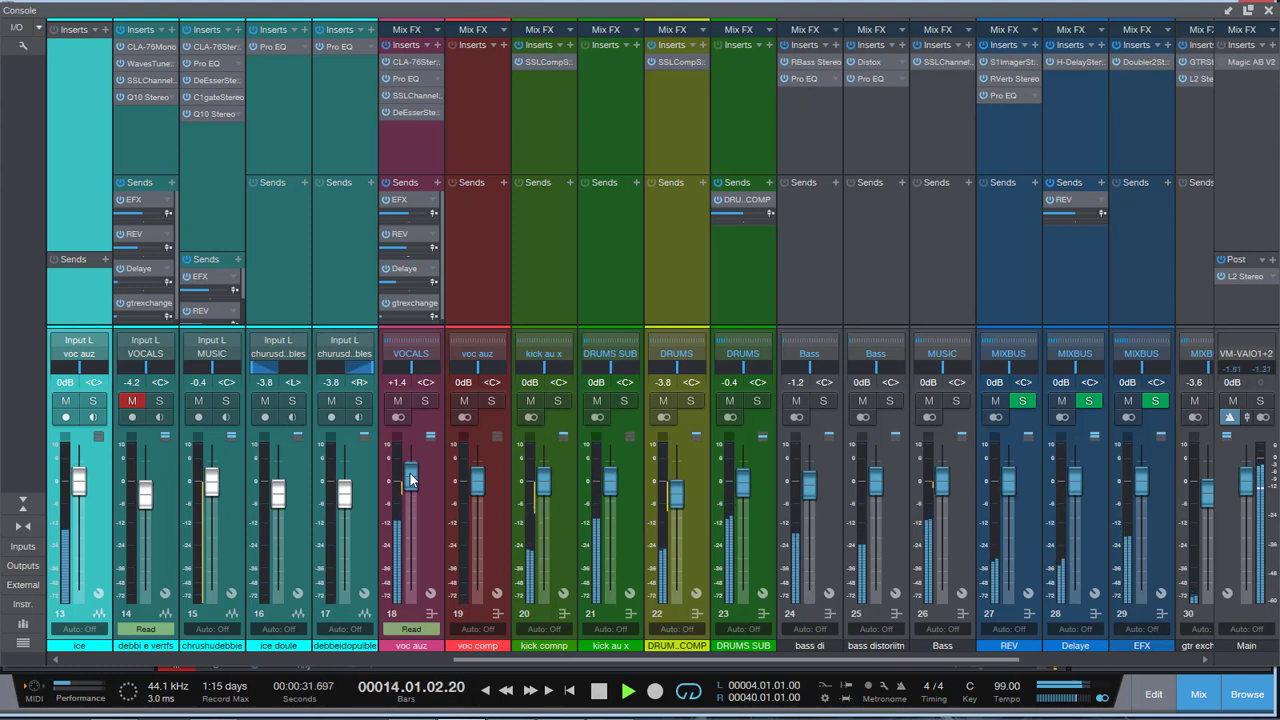
{"action": "key", "text": "space"}
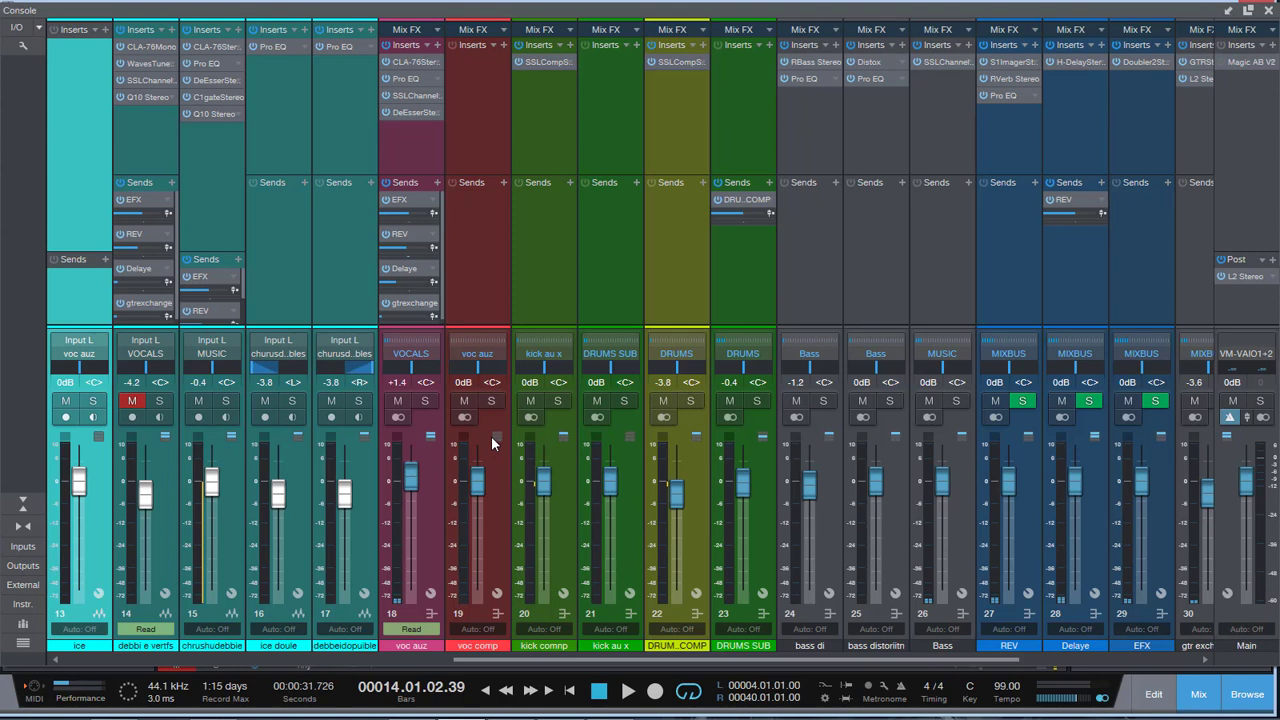
{"action": "key", "text": "space"}
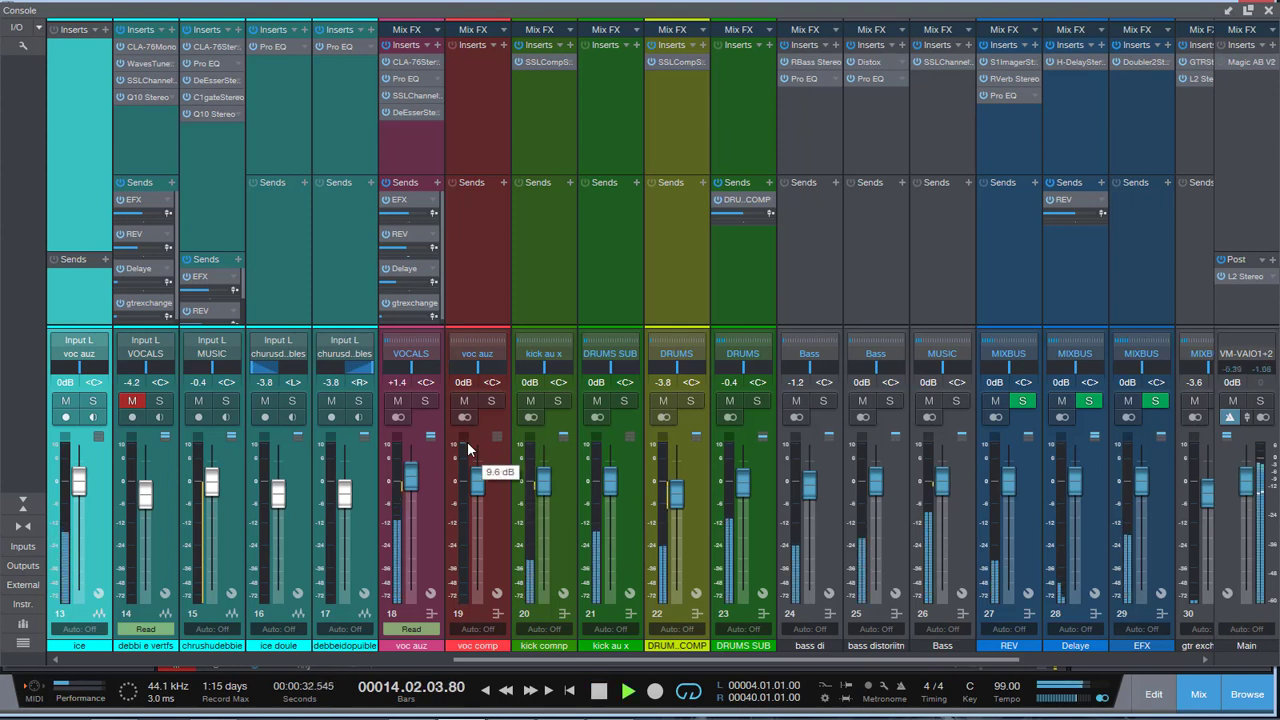
{"action": "key", "text": "space"}
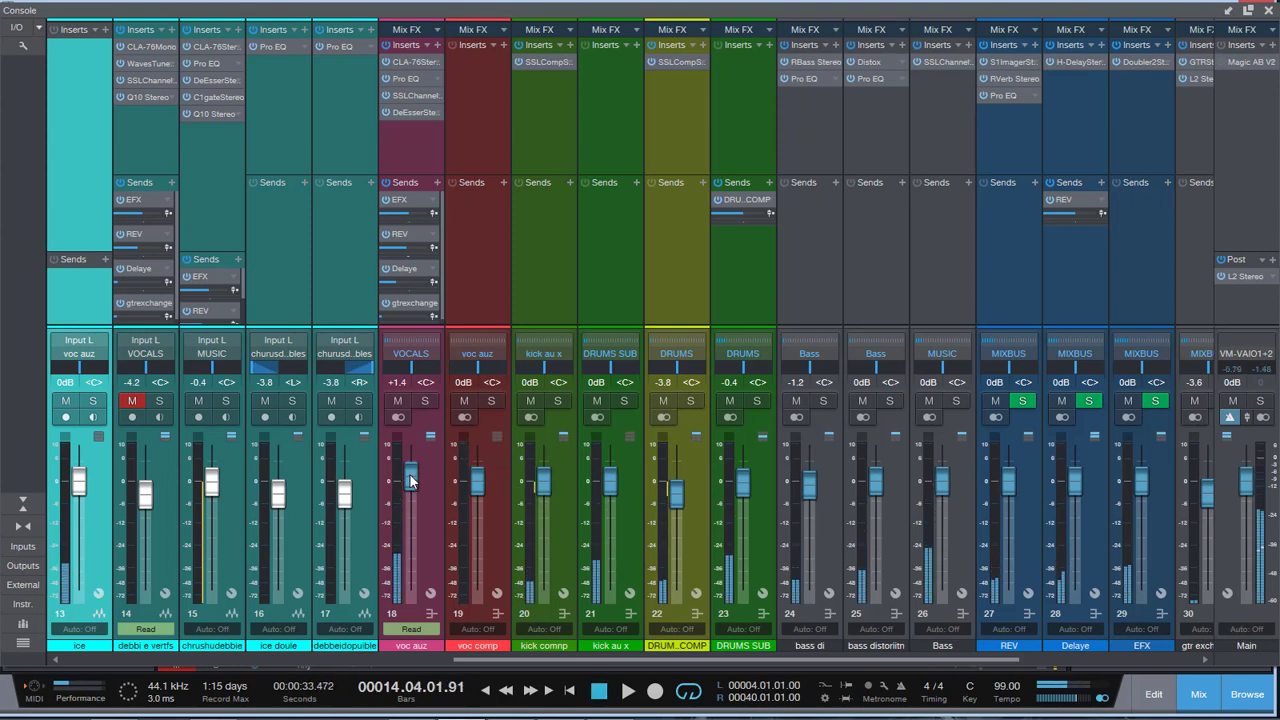
{"action": "left_click", "coordinate": [410, 480], "text": "alt"}
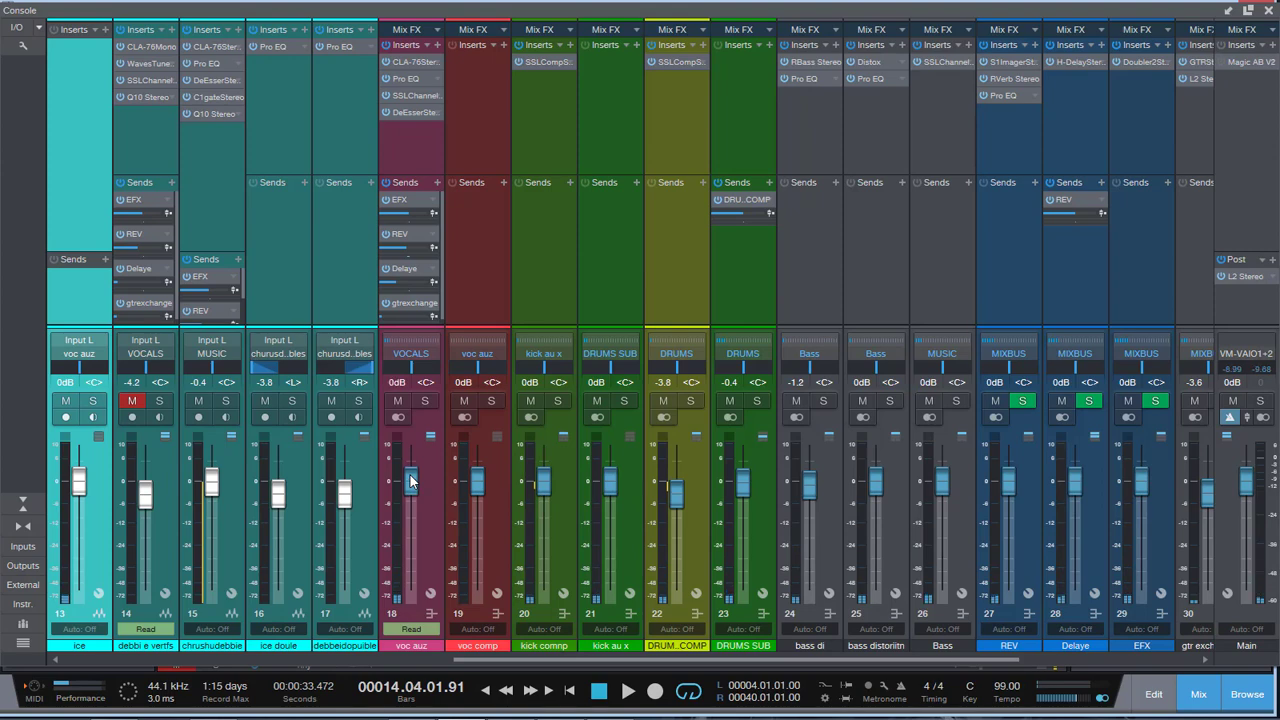
{"action": "key", "text": "space"}
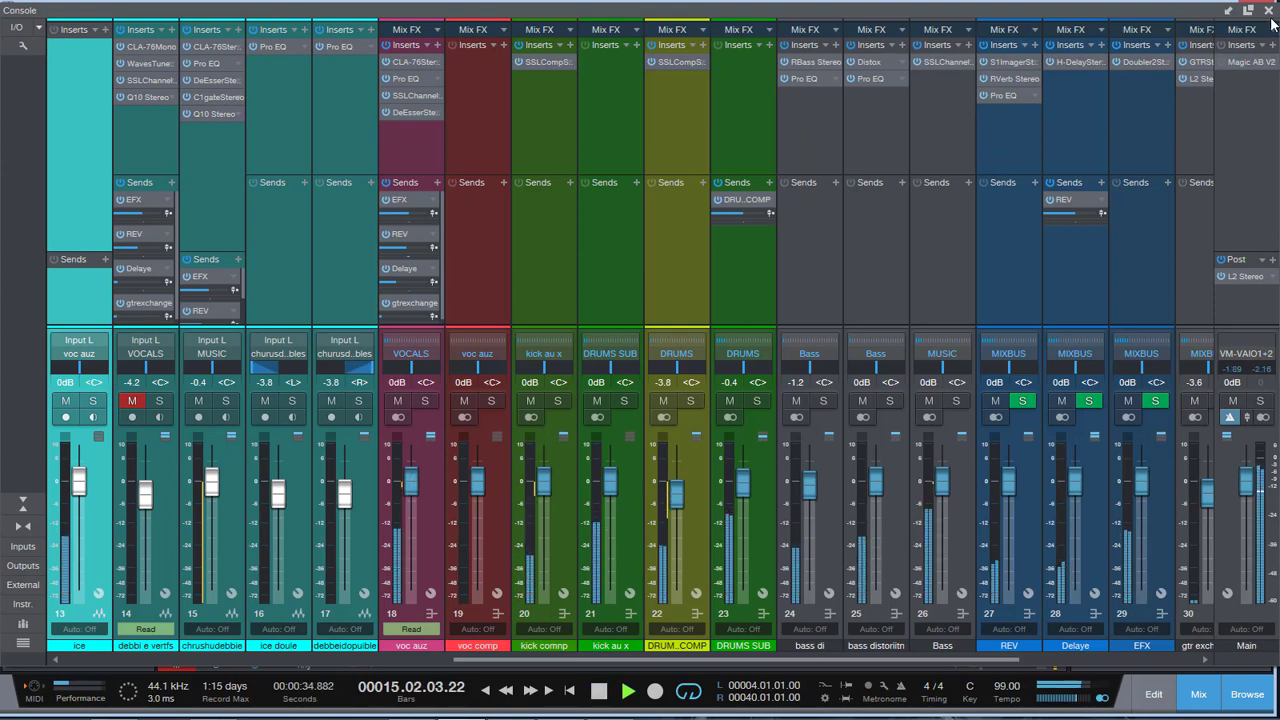
{"action": "key", "text": "F3"}
- Stop, move the playhead back to bar 7, restart playback, and show the mixer console
{"action": "key", "text": "space"}
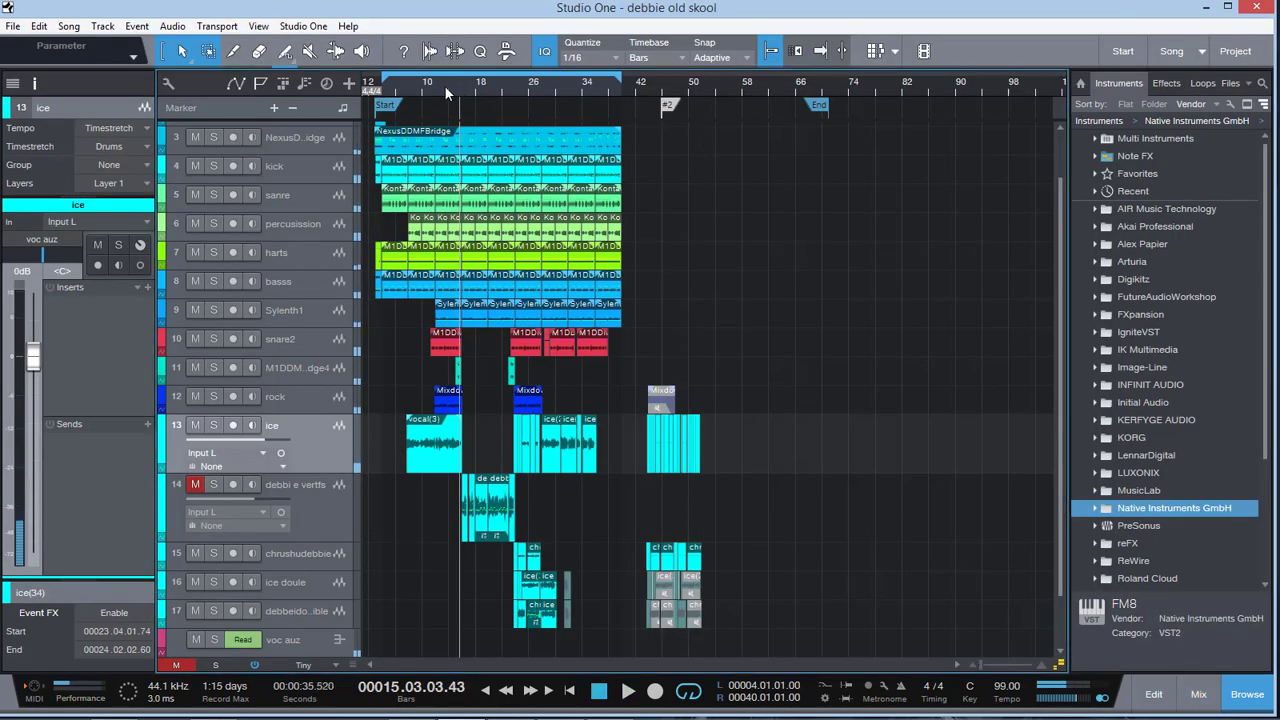
{"action": "left_click", "coordinate": [416, 88]}
{"action": "left_click", "coordinate": [409, 88]}
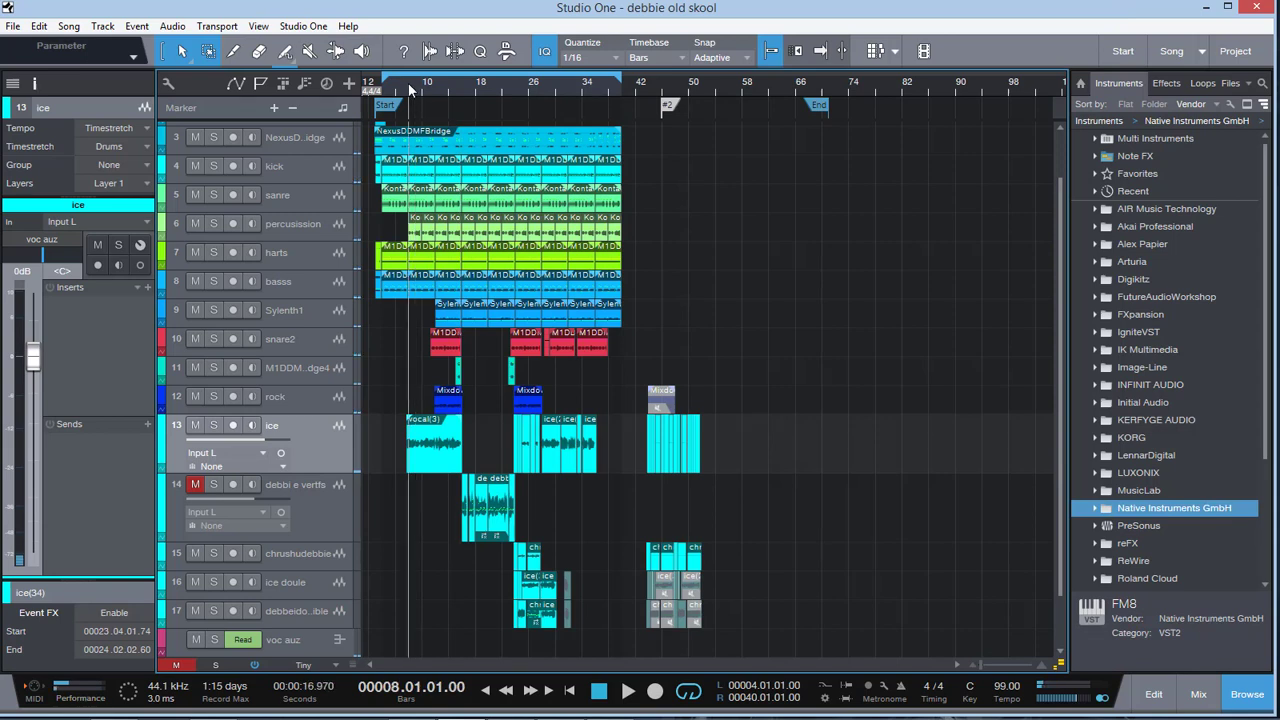
{"action": "left_click", "coordinate": [403, 88]}
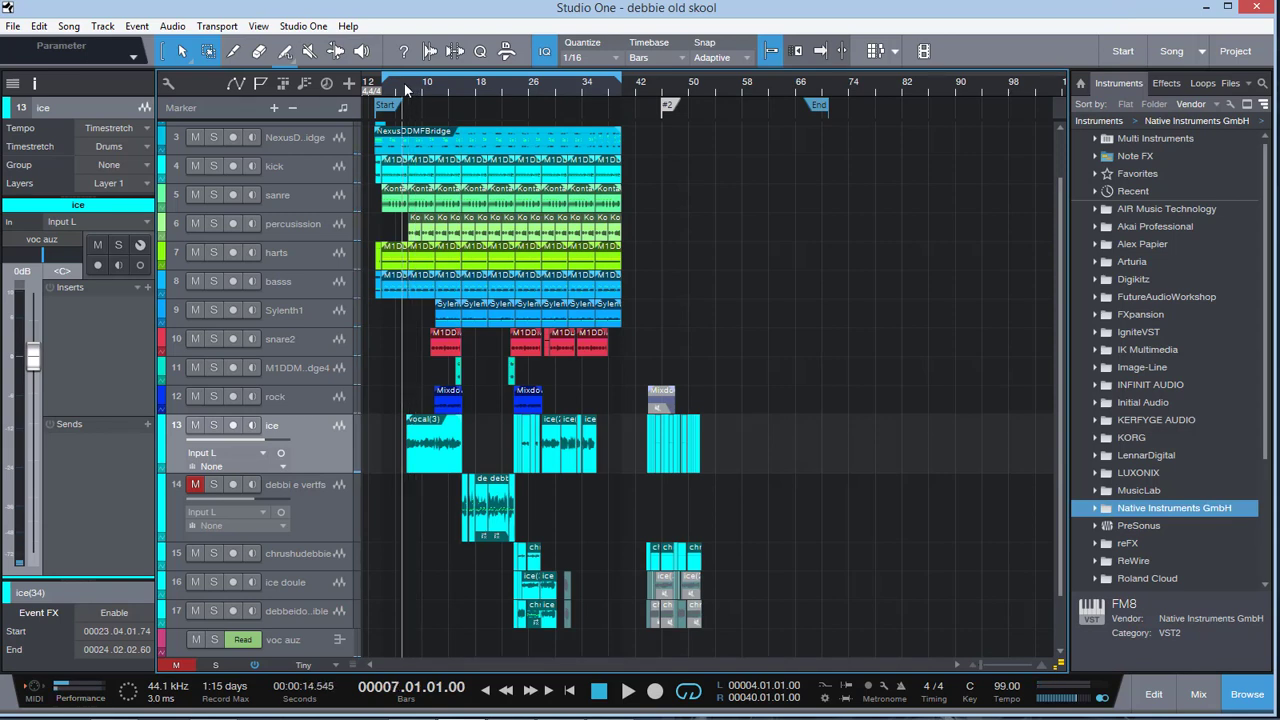
{"action": "key", "text": "space"}
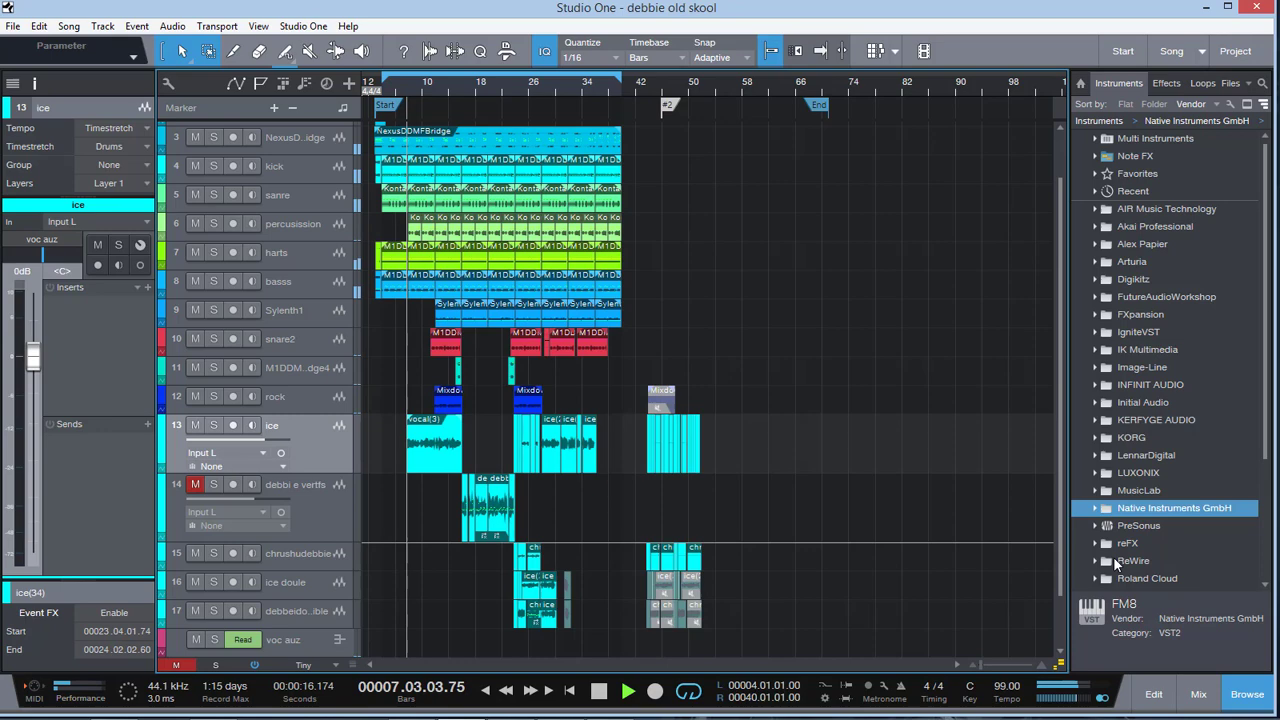
{"action": "left_click", "coordinate": [1197, 693]}
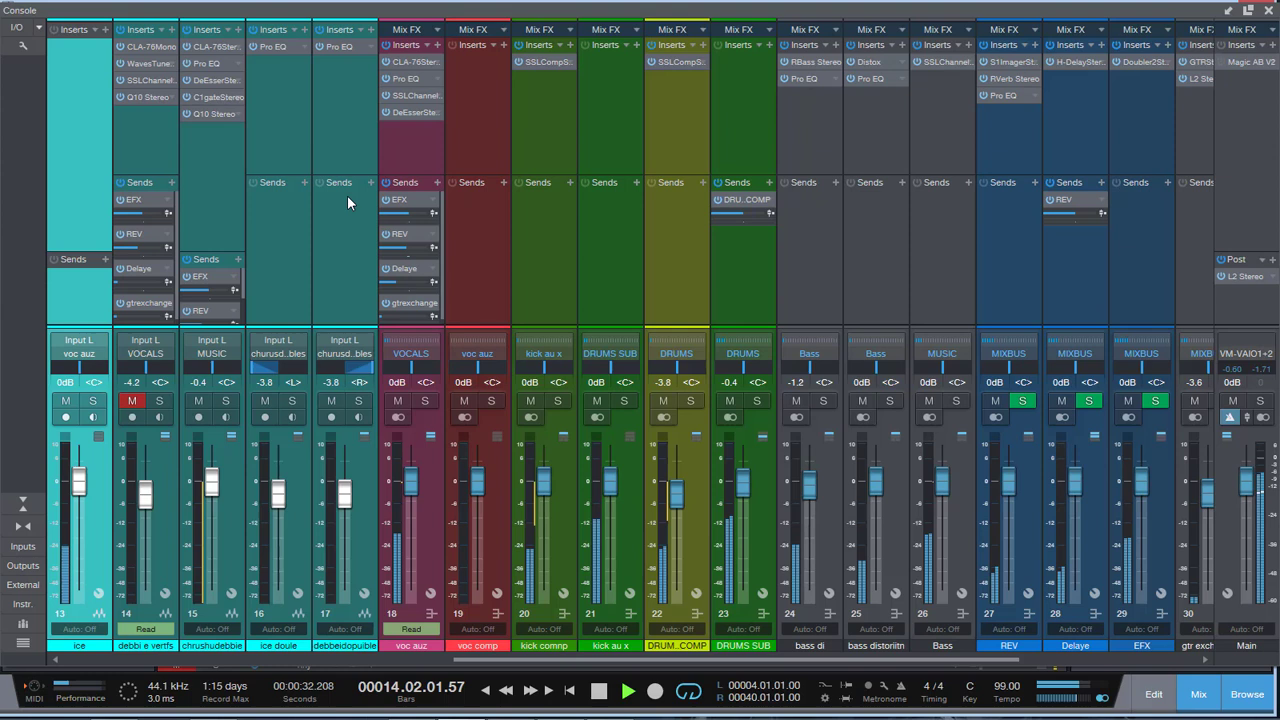
- Unmute channel 14 VOCALS and raise its fader from -4.2 to +2.9 dB
{"action": "left_click", "coordinate": [134, 401]}
{"action": "mouse_move", "coordinate": [147, 500]}
{"action": "left_mouse_down"}
{"action": "mouse_move", "coordinate": [147, 528]}
{"action": "mouse_move", "coordinate": [147, 478]}
{"action": "left_mouse_up"}
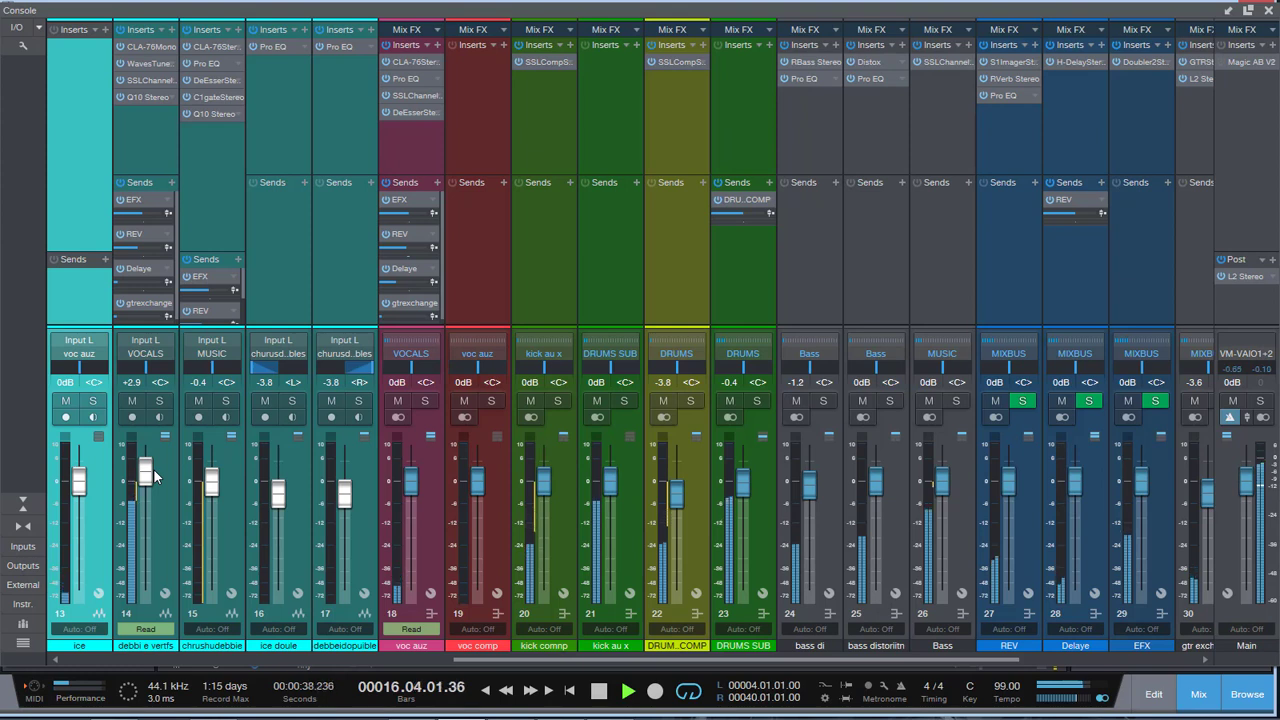
{"action": "key", "text": "space"}
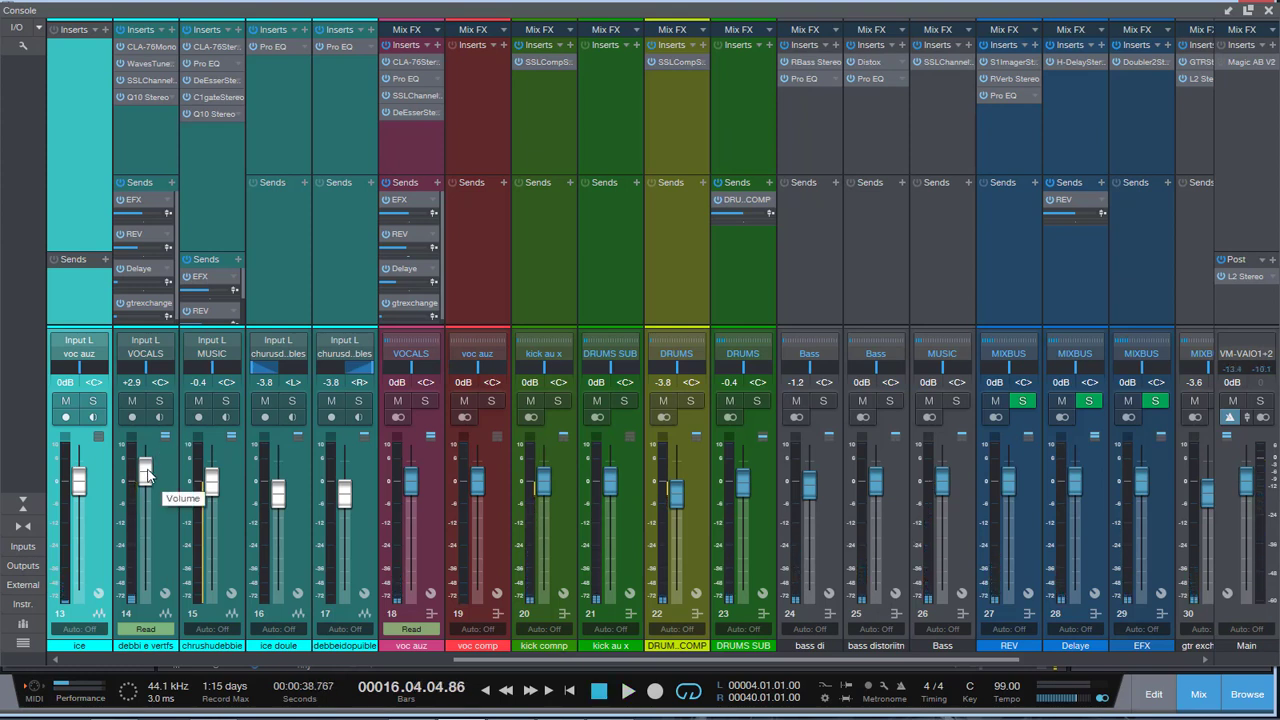
- Pull channel 14 VOCALS back to +1.2 dB and audition the balance during playback
{"action": "key", "text": "space"}
{"action": "left_click_drag", "start_coordinate": [147, 475], "coordinate": [147, 480]}
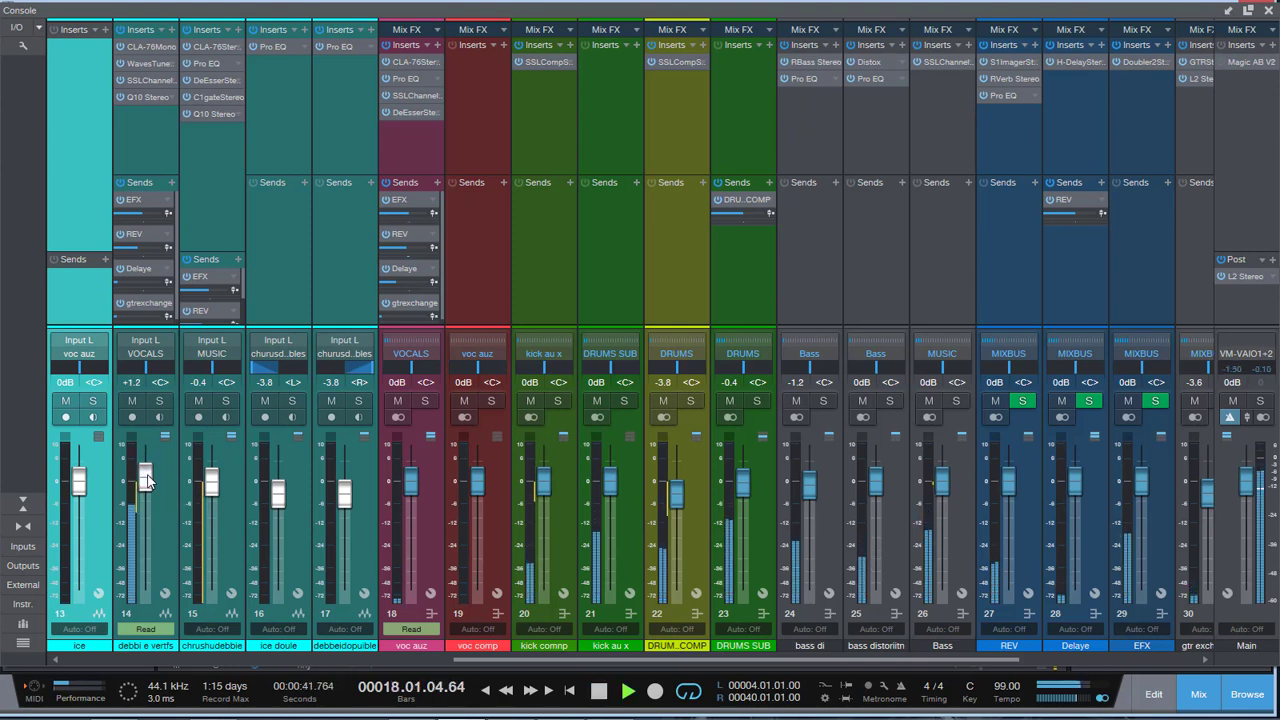
{"action": "key", "text": "space"}
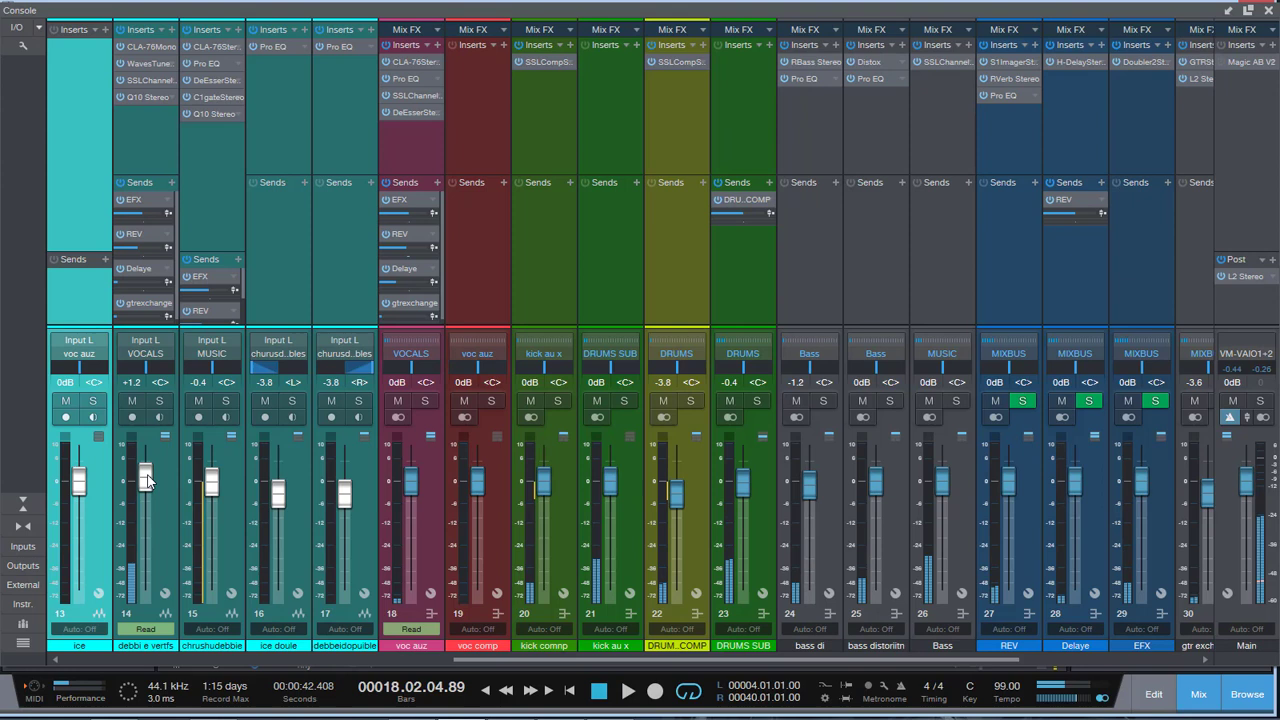
{"action": "key", "text": "space"}
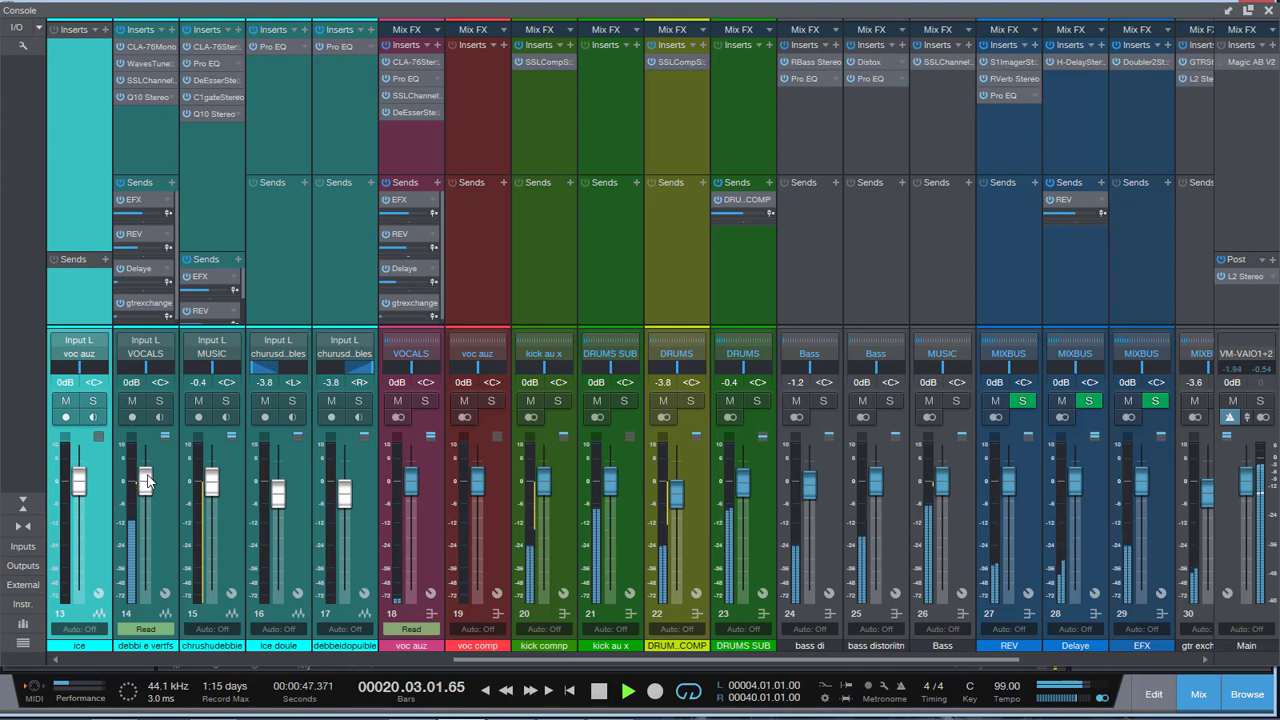
{"action": "key", "text": "space"}
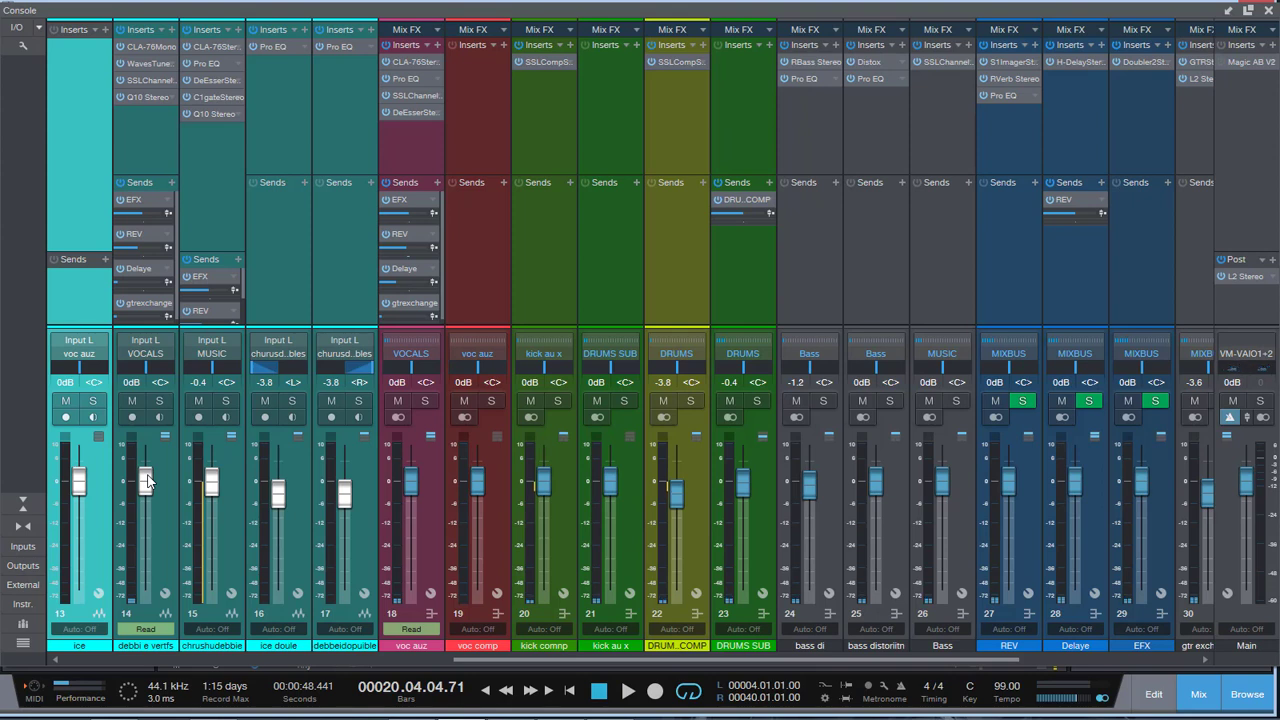
{"action": "key", "text": "space"}
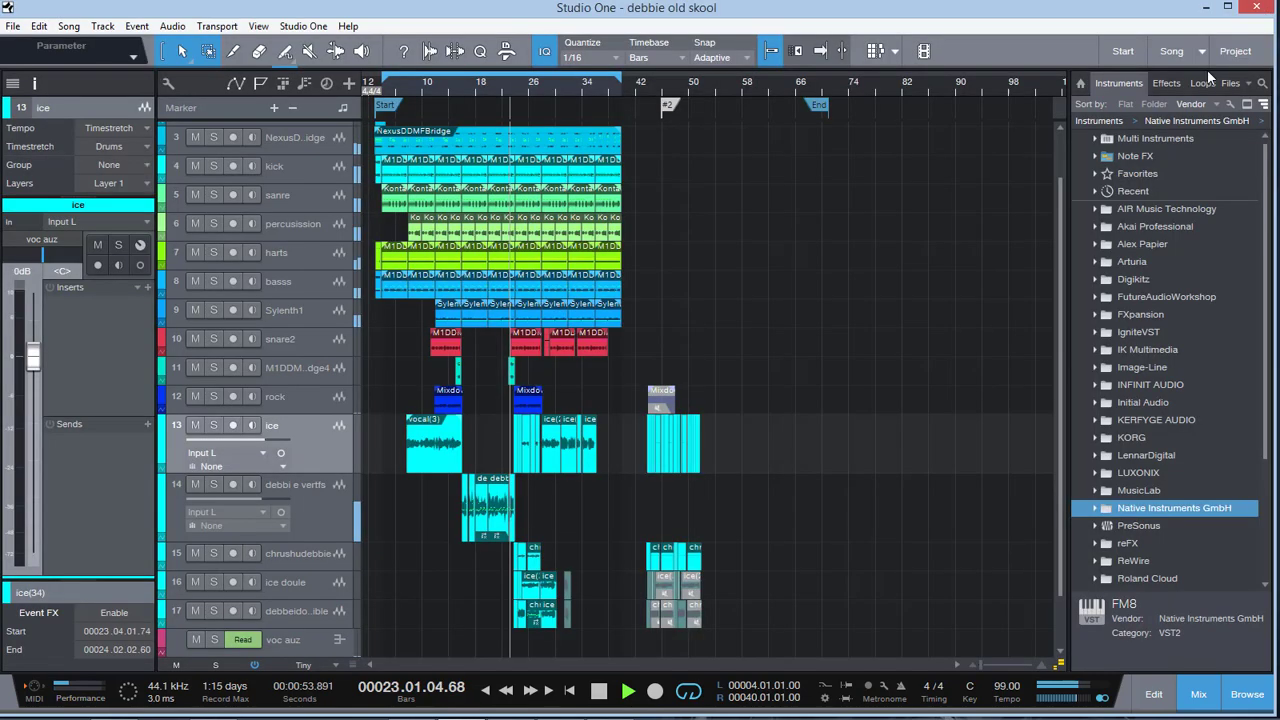
- Leave the mixer, stop playback and place the playhead at bar 14
{"action": "left_click", "coordinate": [1246, 10]}
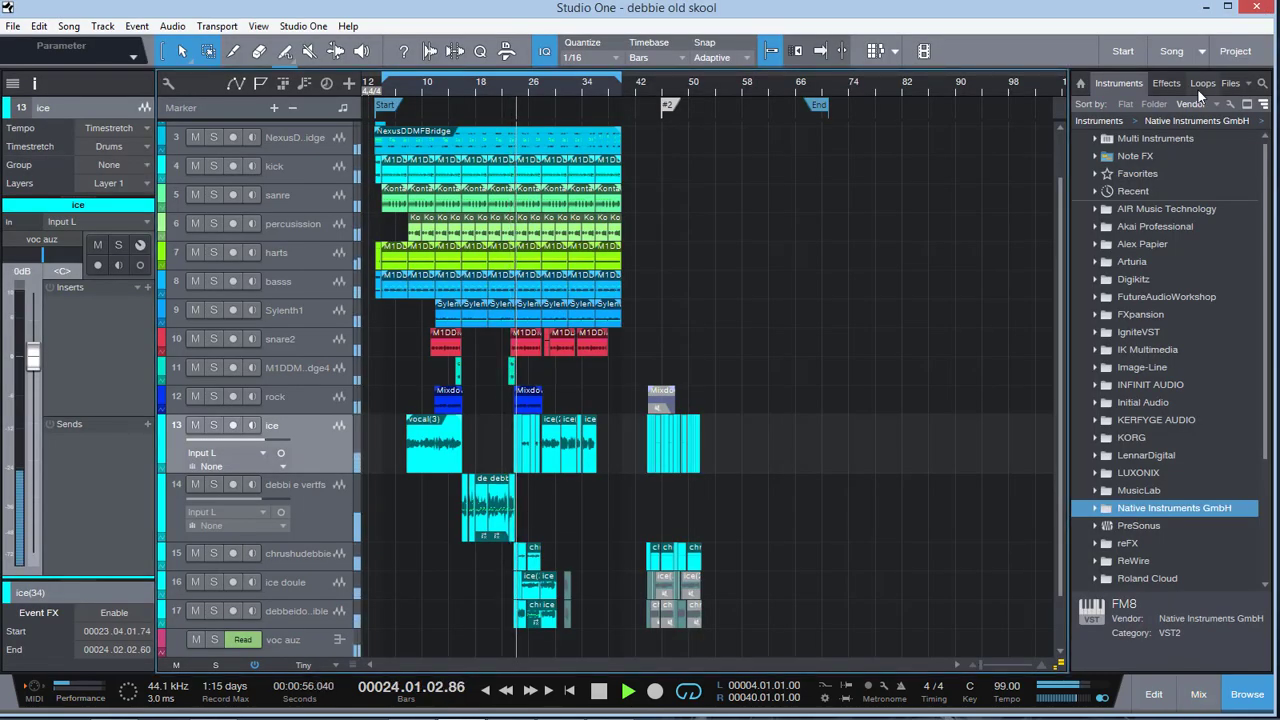
{"action": "key", "text": "space"}
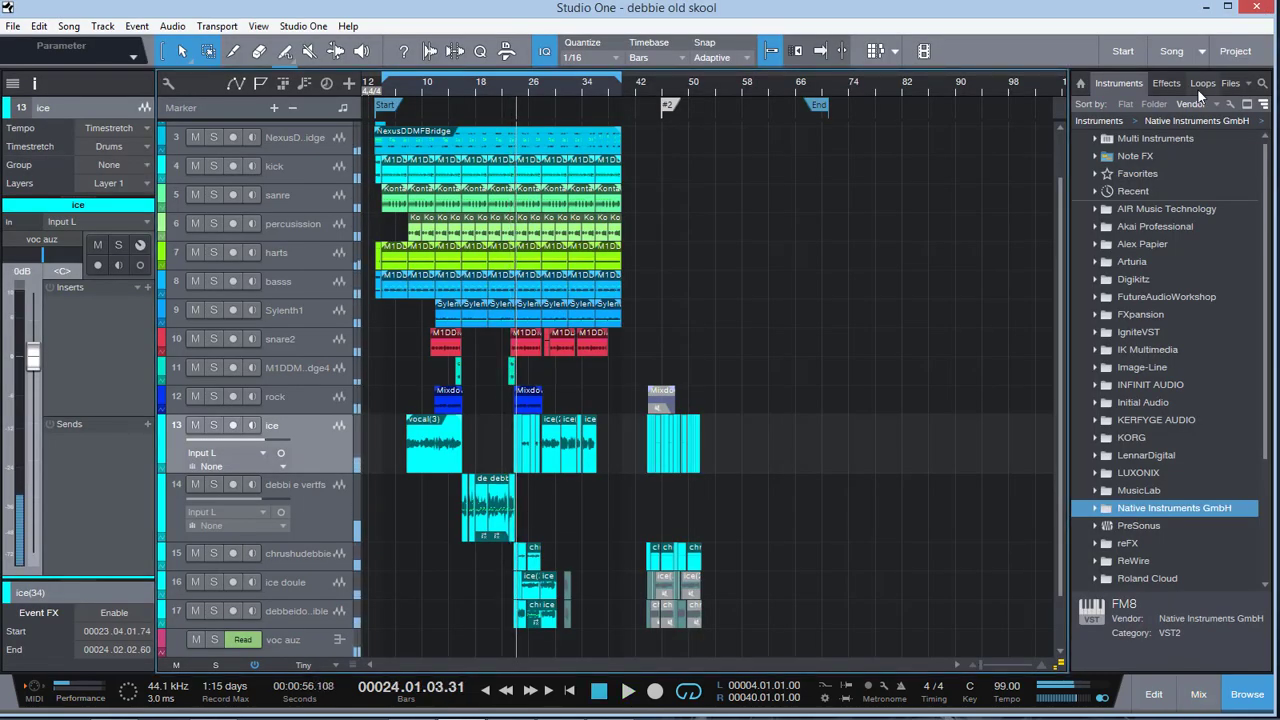
{"action": "left_click", "coordinate": [449, 110]}
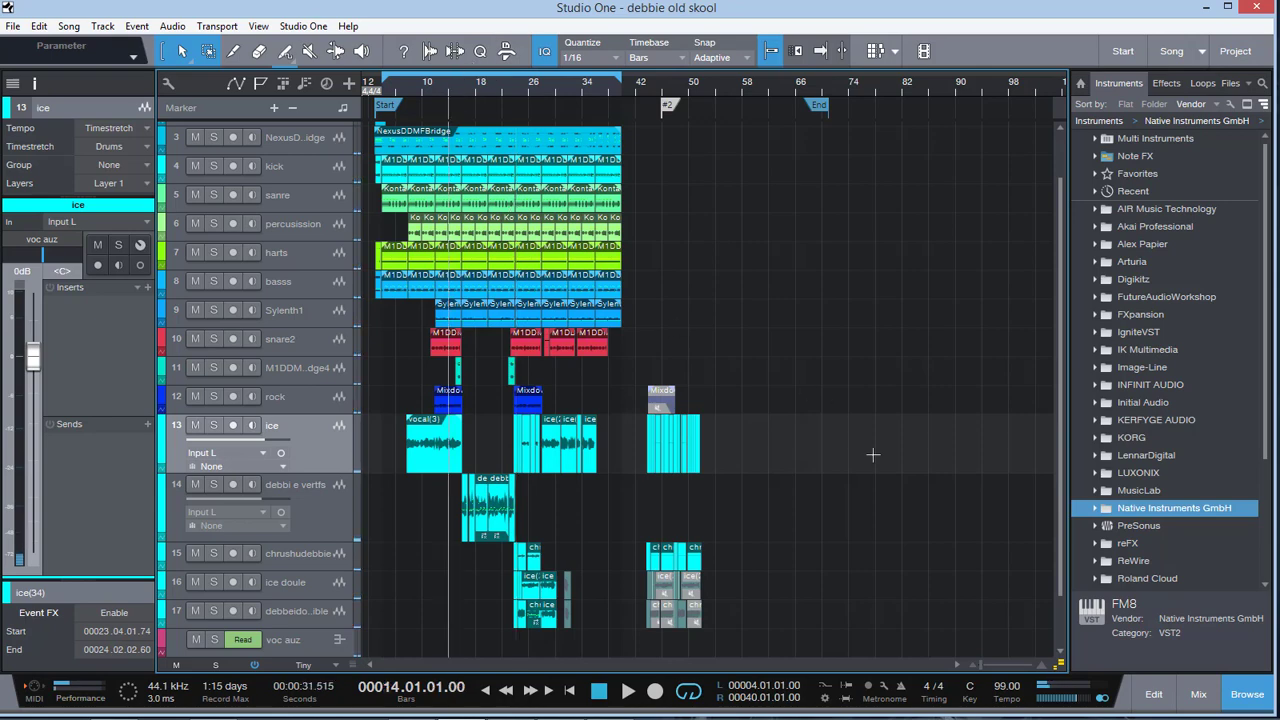
- Zoom the timeline to show bars 10–42 and make the ice track lane taller
{"action": "left_click", "coordinate": [985, 661]}
{"action": "left_click", "coordinate": [983, 661]}
{"action": "left_click", "coordinate": [982, 664]}
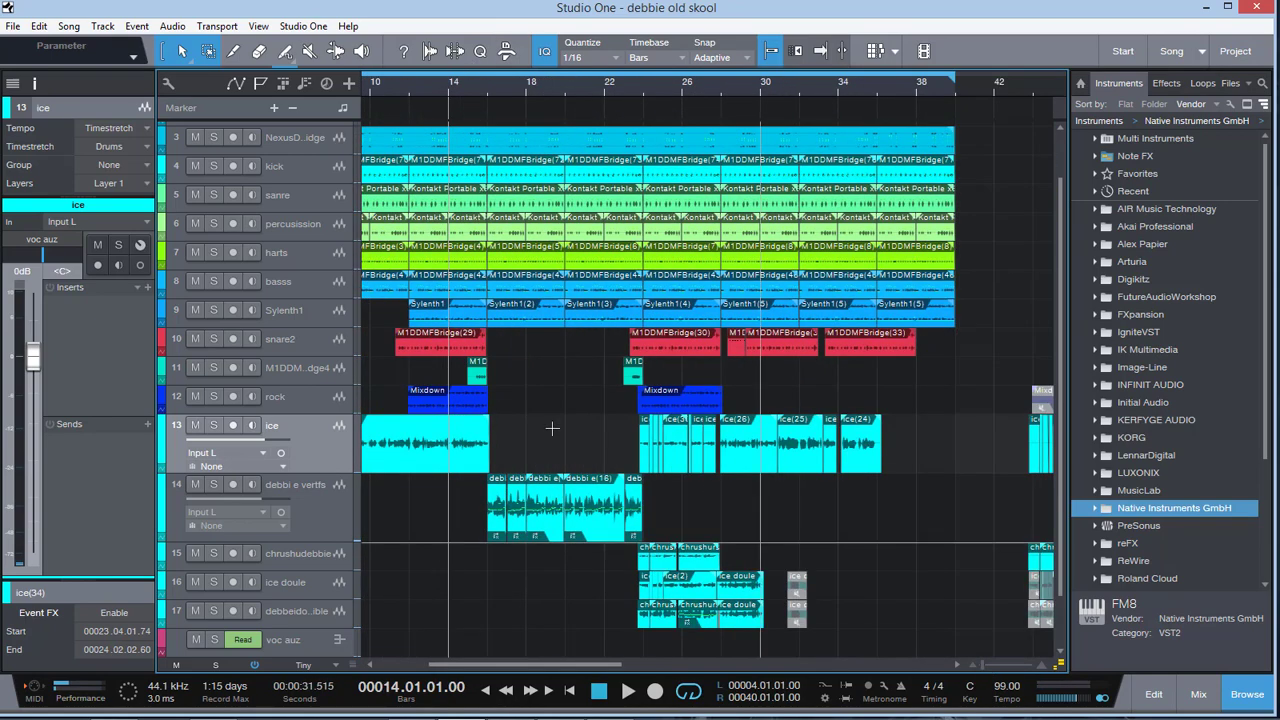
{"action": "left_click_drag", "start_coordinate": [340, 483], "coordinate": [340, 516]}
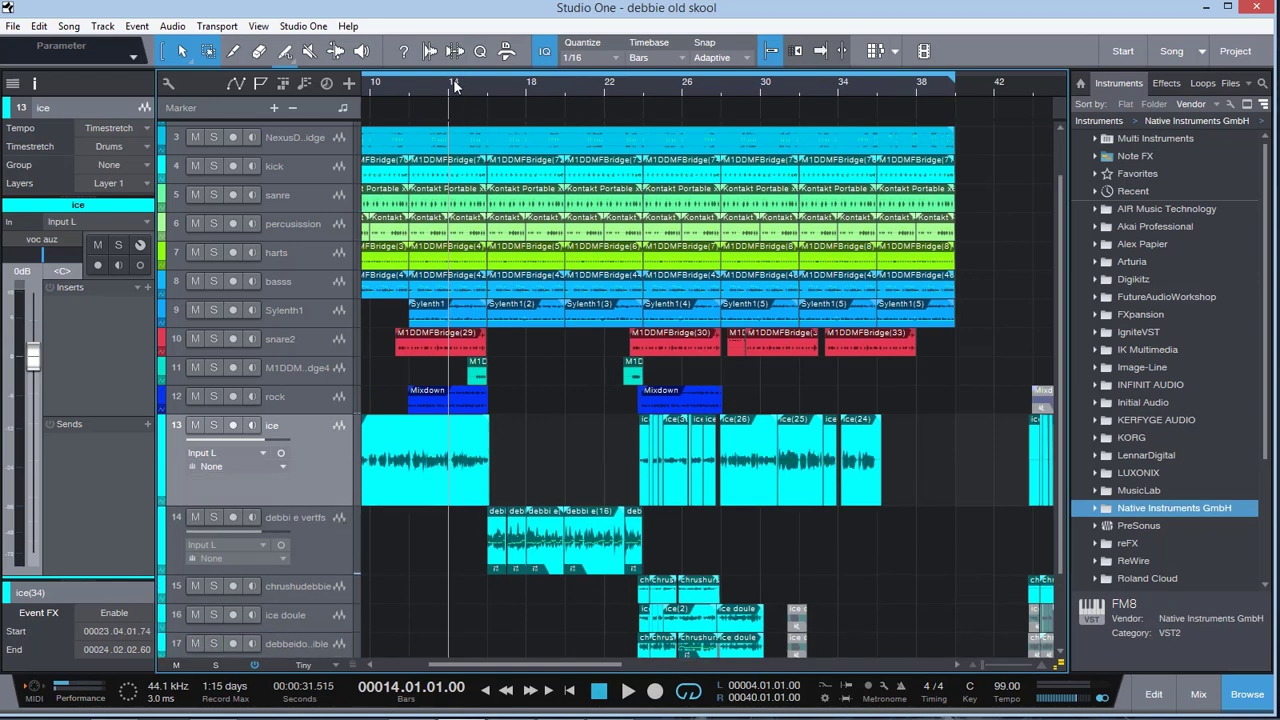
- Play the song from bar 14, restarting once from the start of bar 14
{"action": "key", "text": "space"}
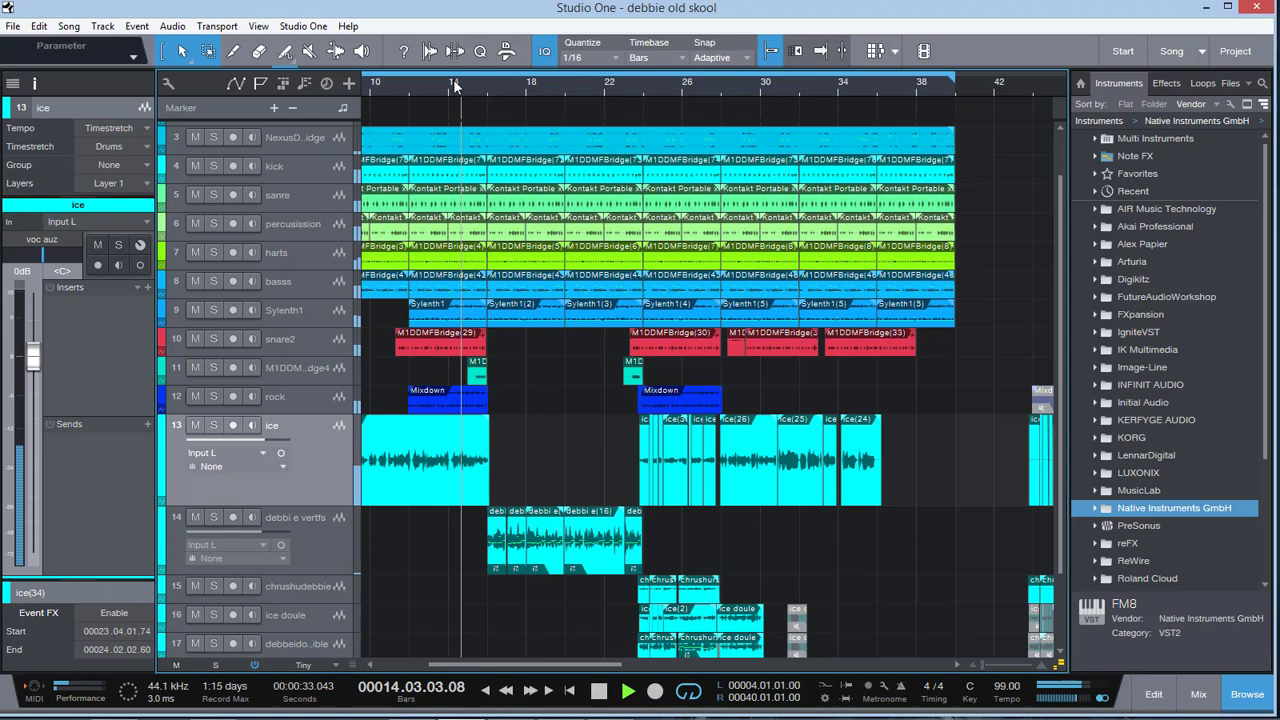
{"action": "key", "text": "space"}
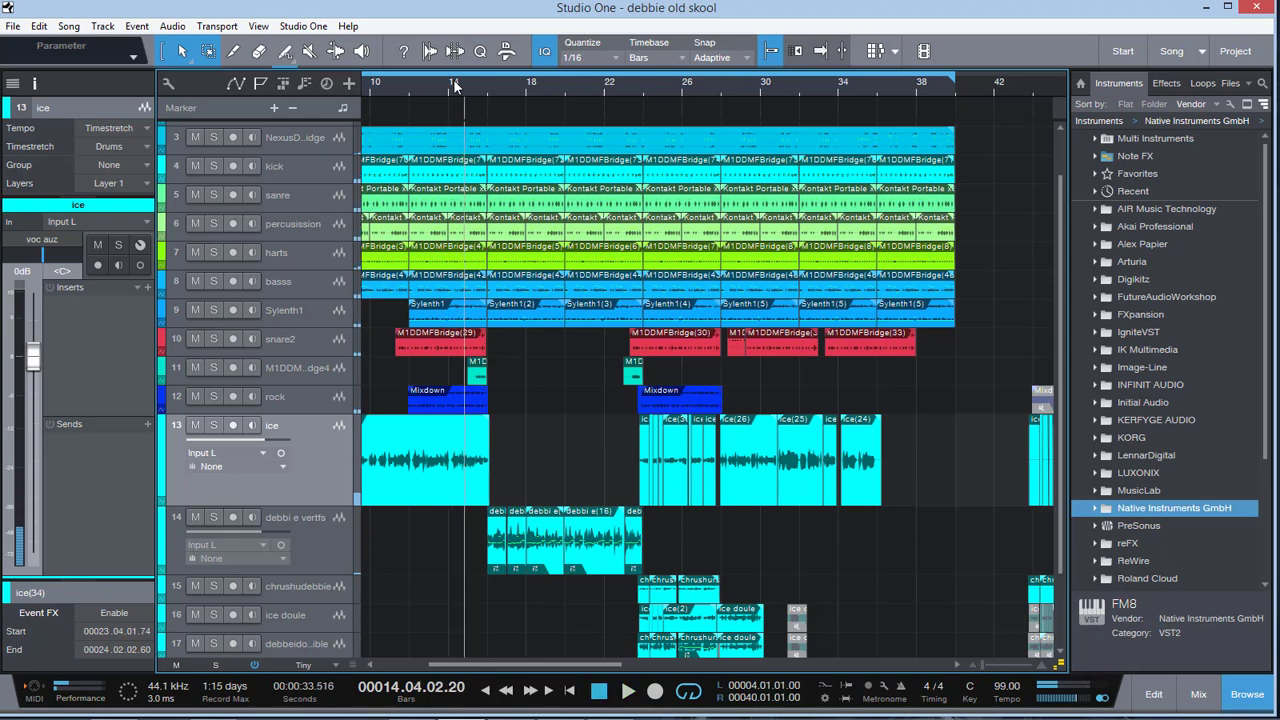
{"action": "left_click", "coordinate": [455, 86]}
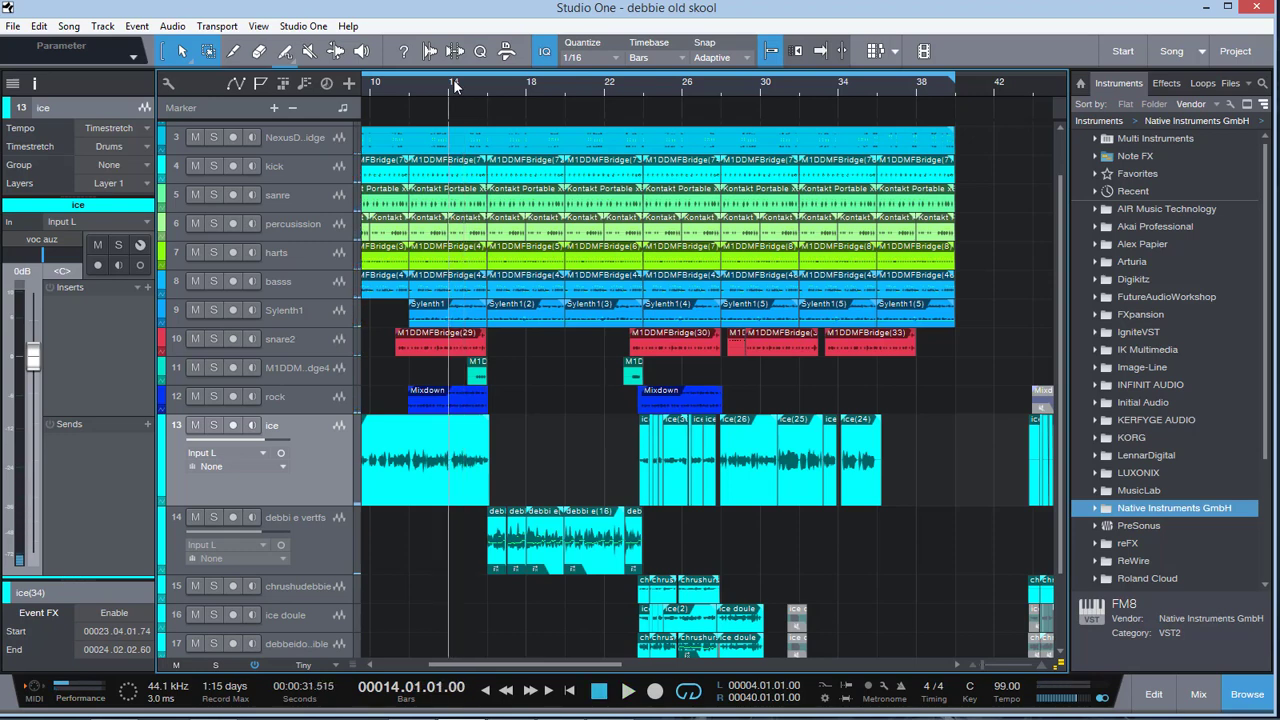
{"action": "key", "text": "space"}
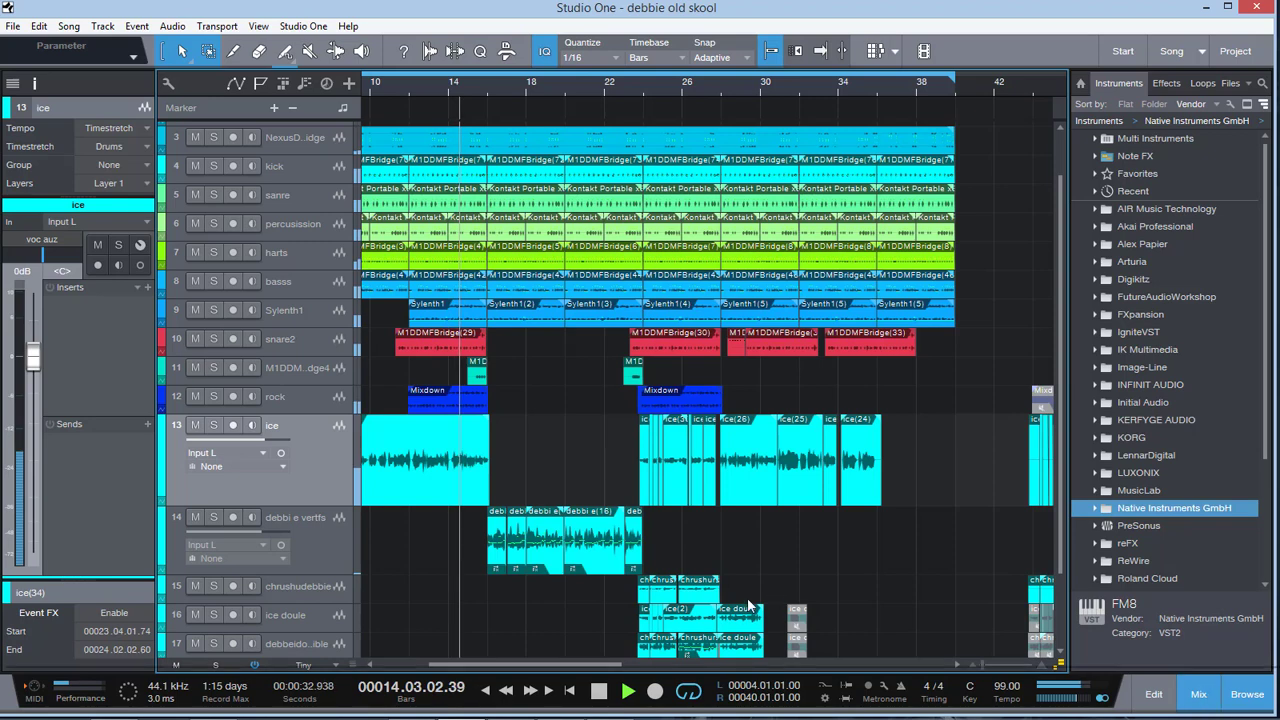
- Toggle the Console with F3, then start playback from bar 14 in the arrangement
{"action": "key", "text": "F3"}
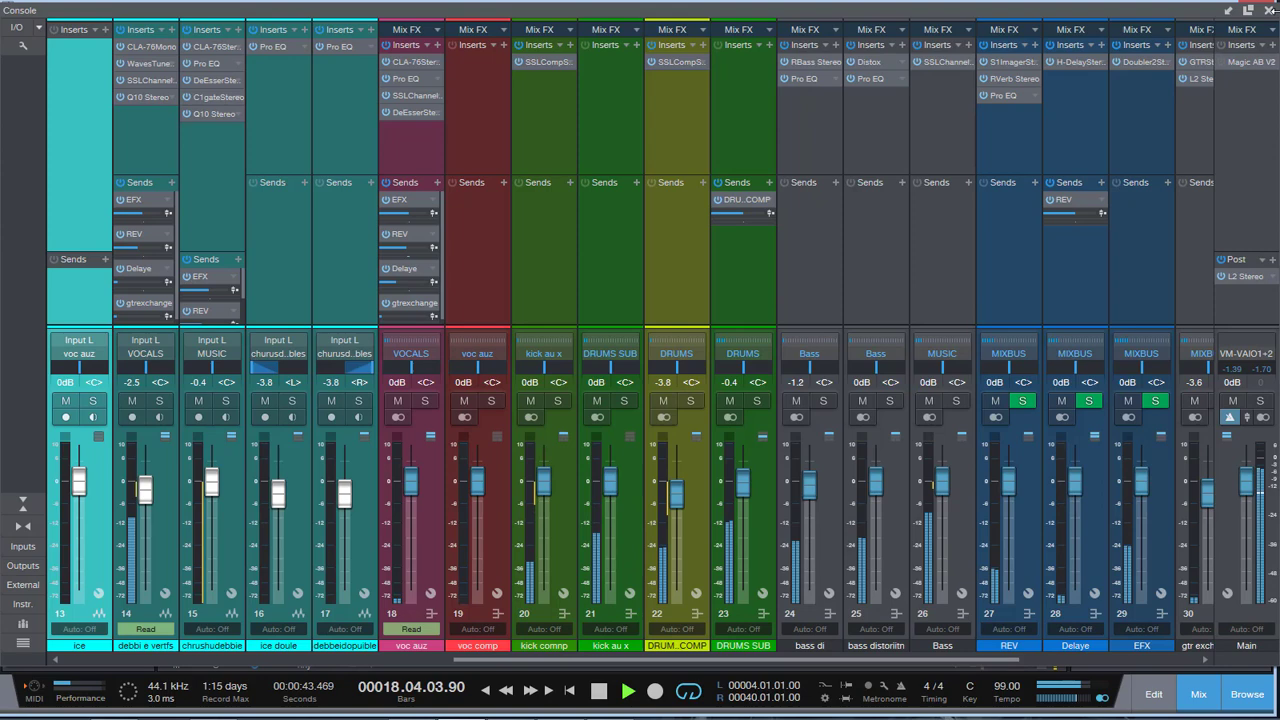
{"action": "key", "text": "F3"}
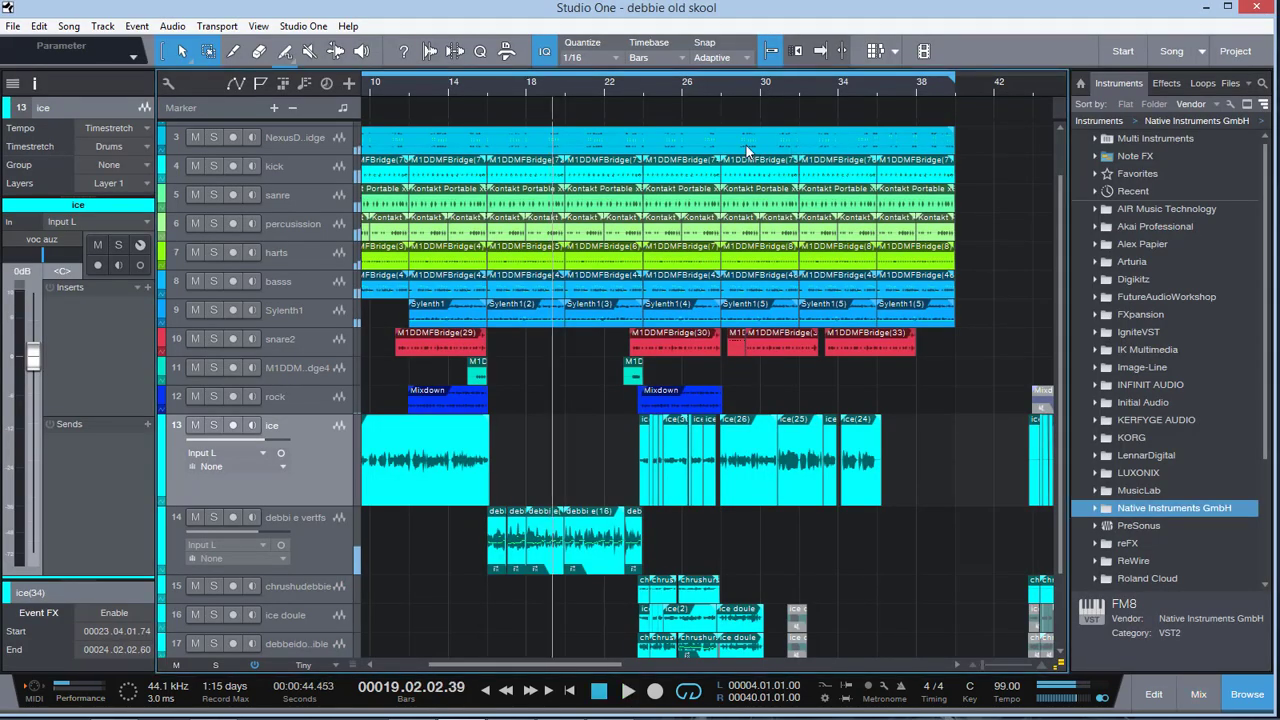
{"action": "left_click", "coordinate": [457, 87]}
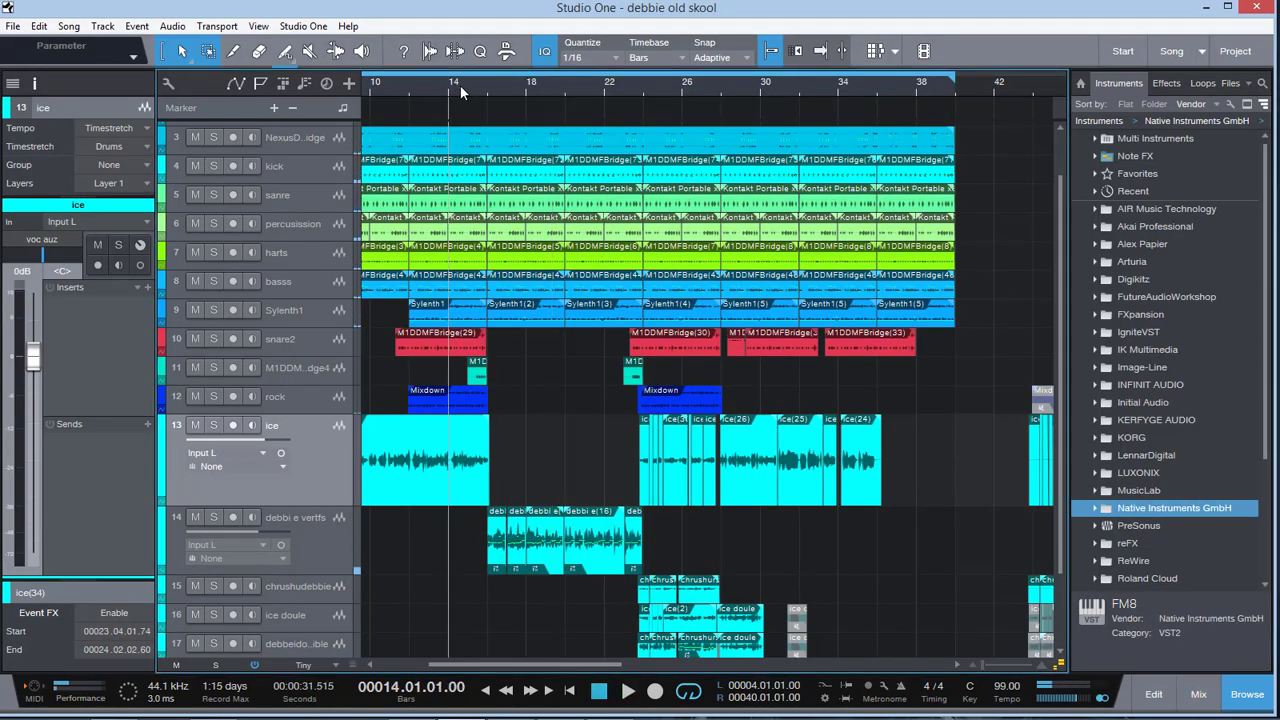
{"action": "key", "text": "space"}
- Set the debbi e vertfs VOCALS fader to -3.3 dB and replay the song from bar 11
{"action": "left_click", "coordinate": [1197, 690]}
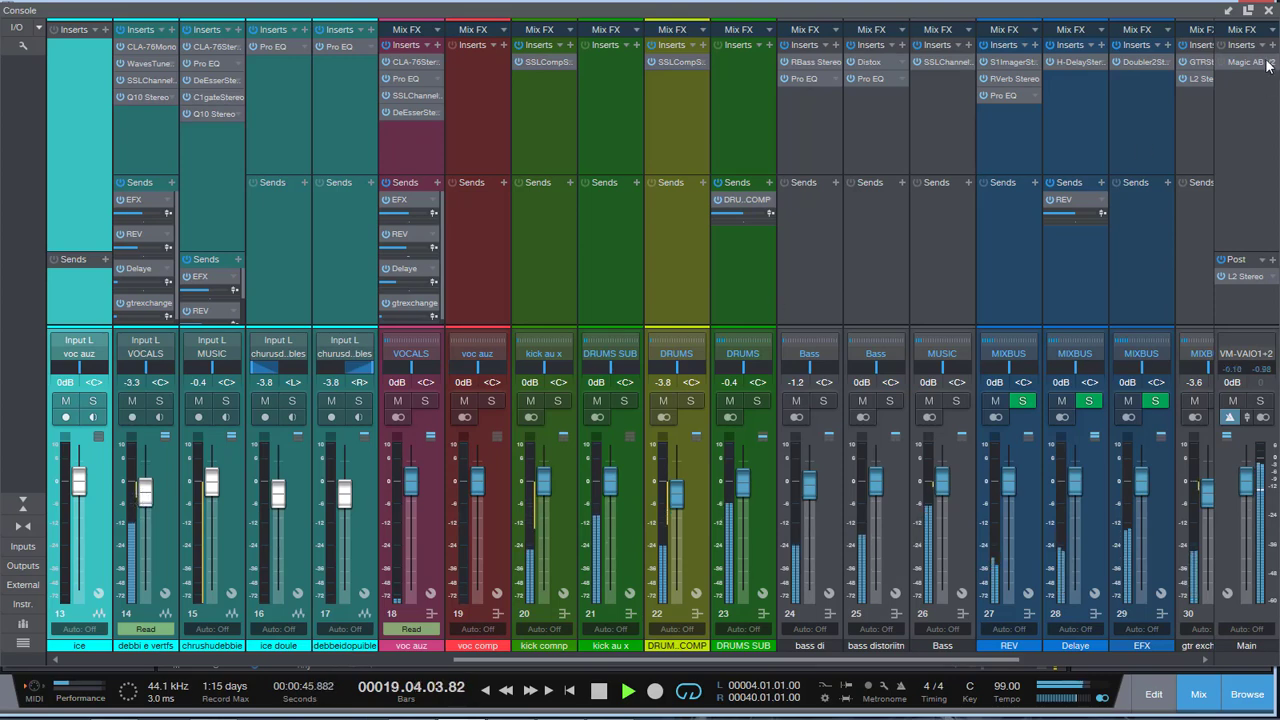
{"action": "left_click", "coordinate": [1250, 10]}
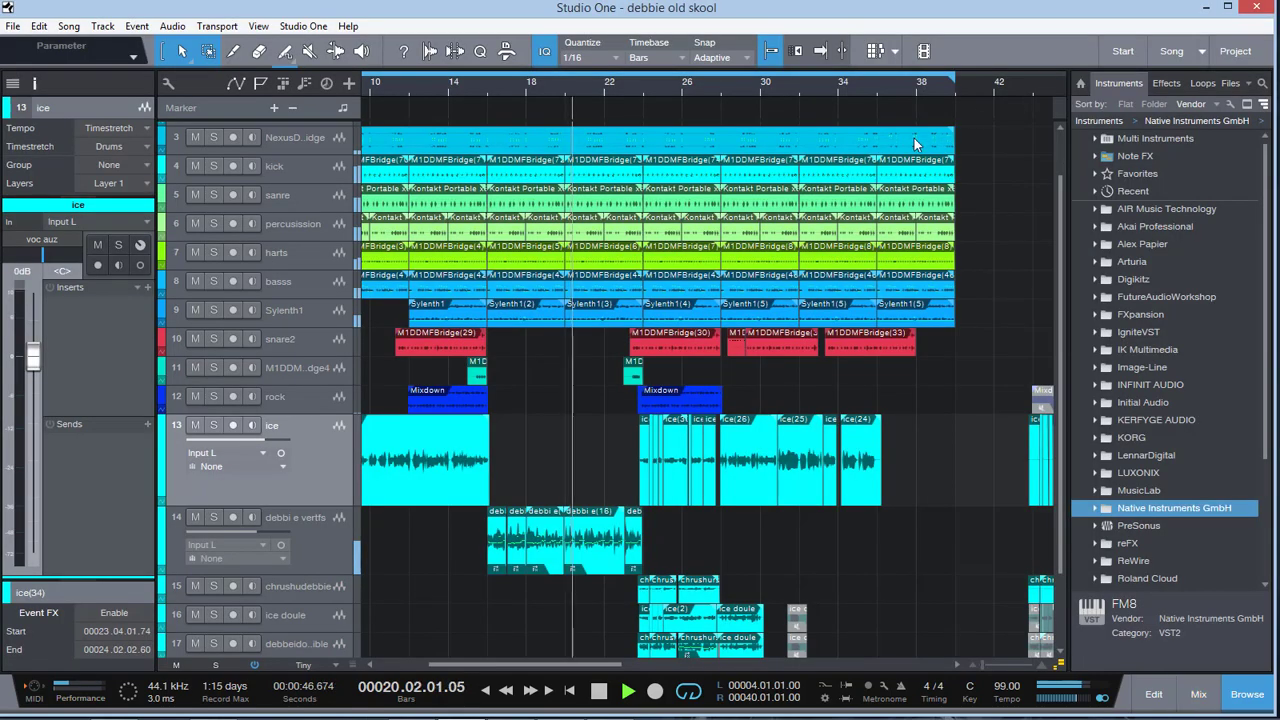
{"action": "left_click", "coordinate": [460, 90]}
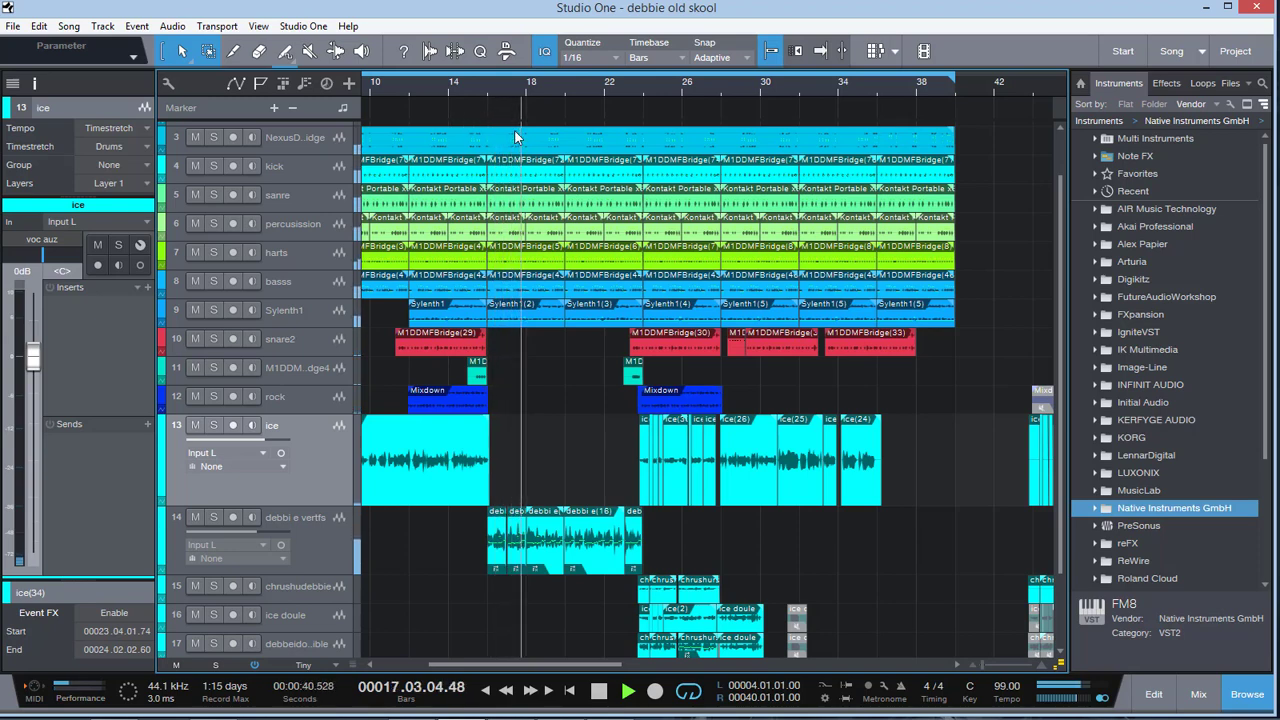
{"action": "key", "text": "space"}
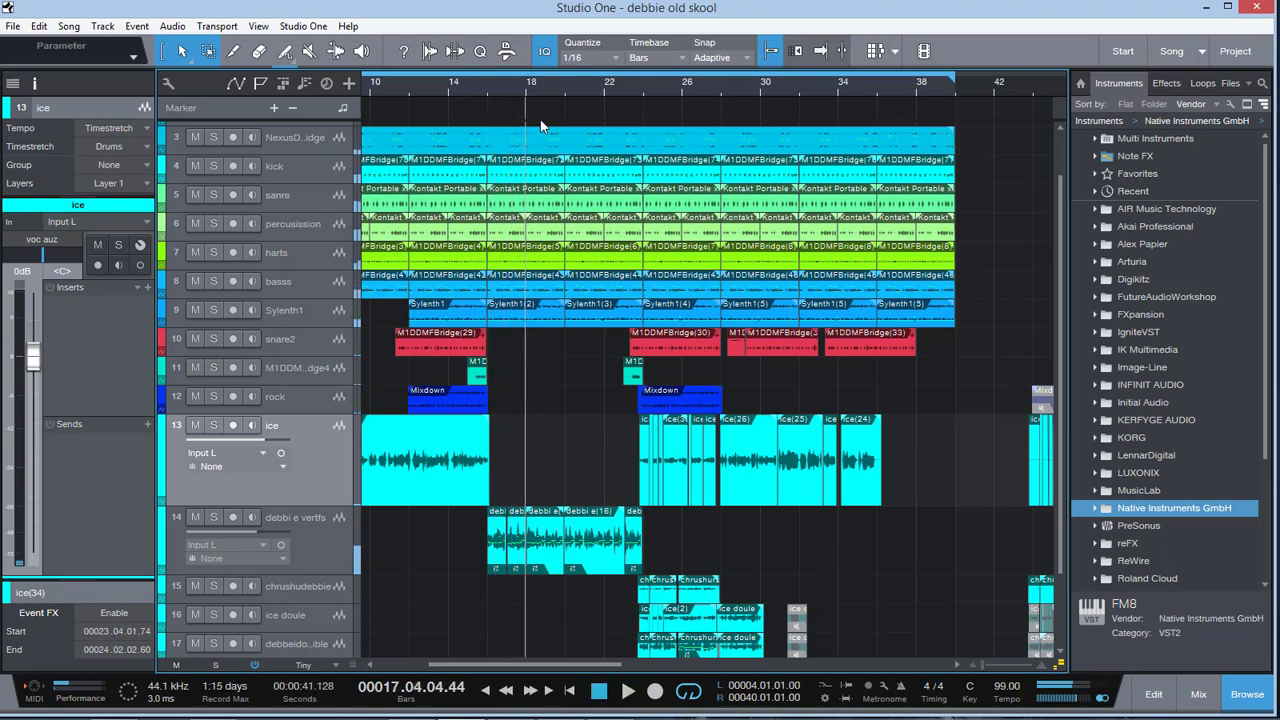
{"action": "left_click", "coordinate": [384, 82]}
{"action": "key", "text": "space"}
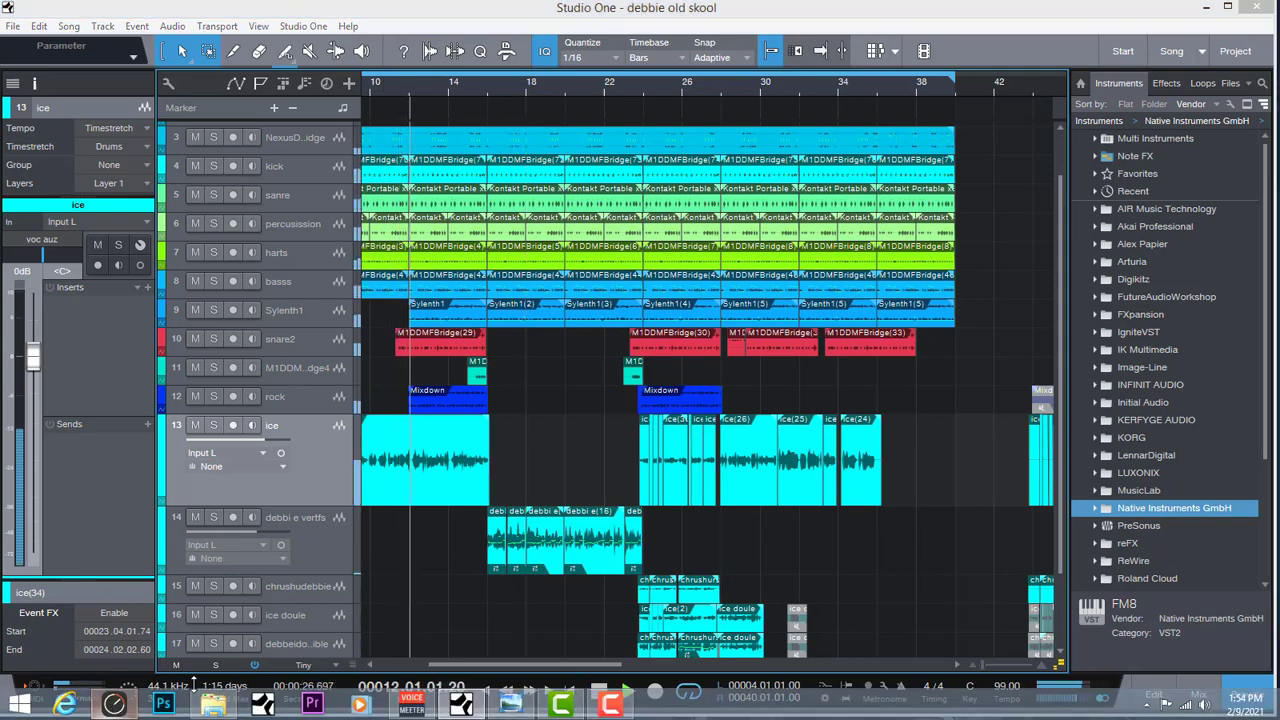
- Raise the TotalMix FX Main output from -11.9 to -10.5 dB and minimize TotalMix
{"action": "left_click", "coordinate": [113, 703]}
{"action": "scroll", "coordinate": [761, 630], "scroll_direction": "up", "scroll_amount": 2}
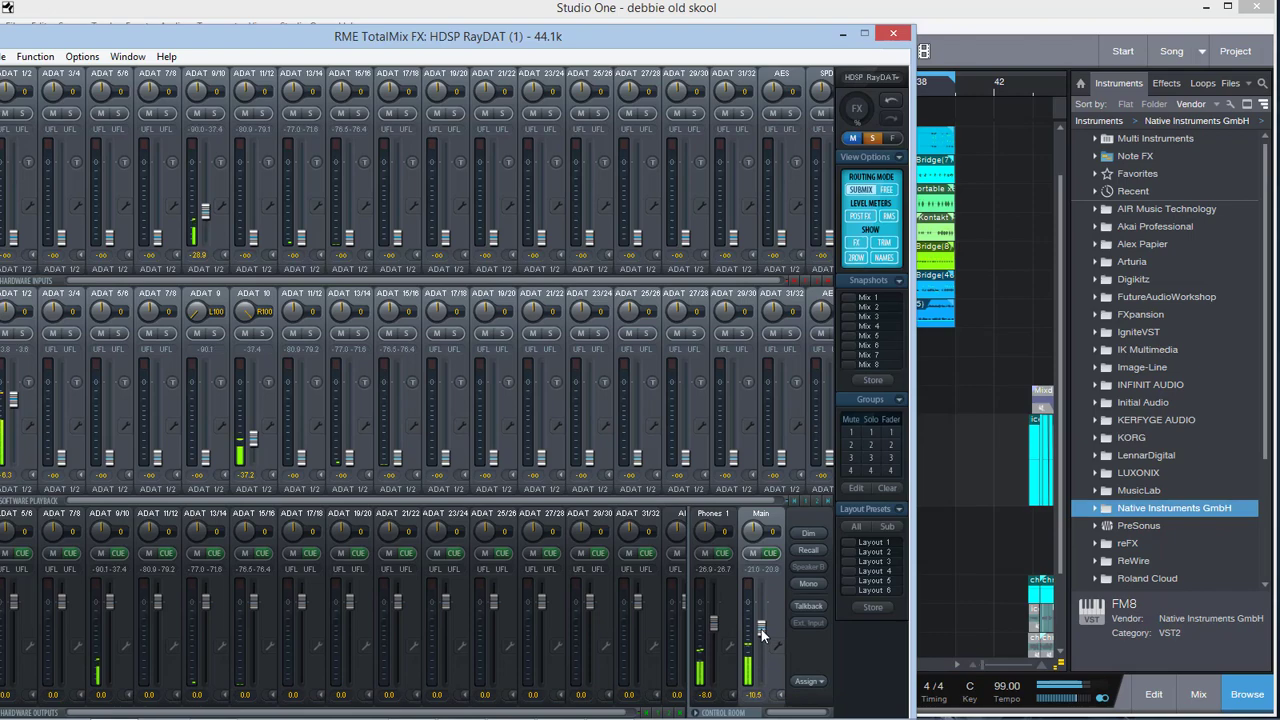
{"action": "left_click", "coordinate": [843, 36]}
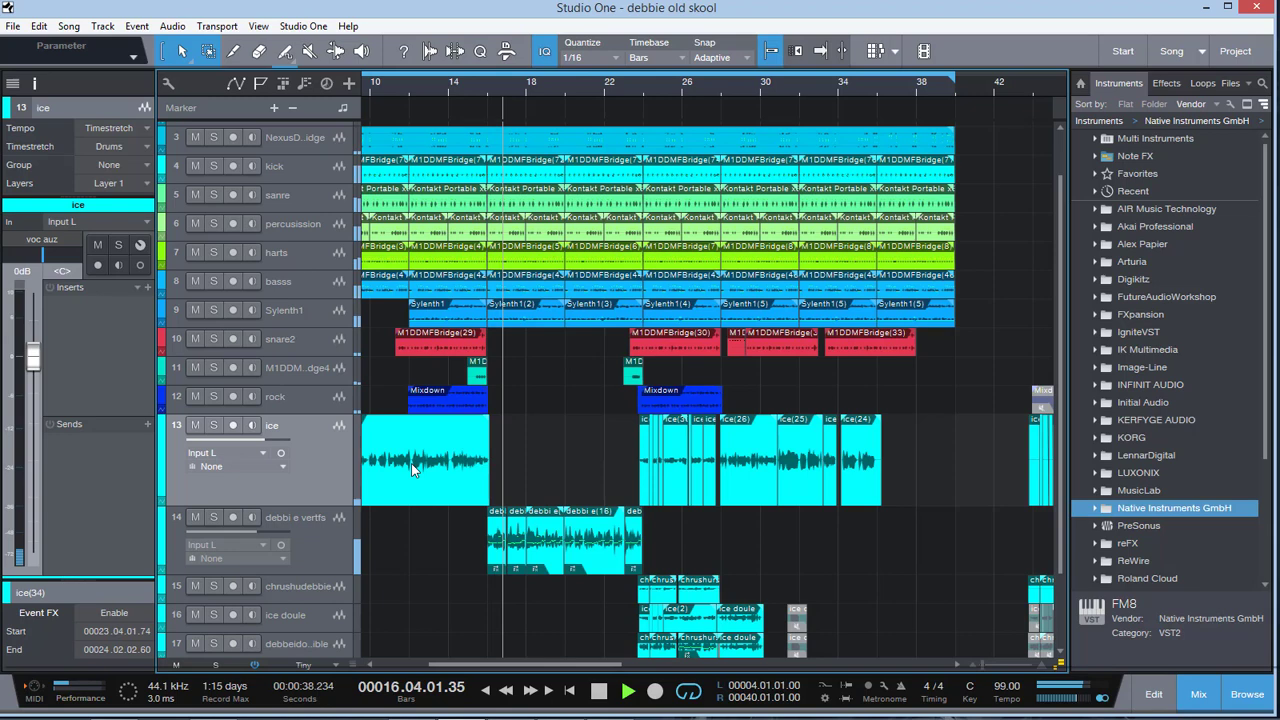
- Pull channel 14's debbi e vertfs fader to -3.8 dB, stop at bar 21, and close the Console
{"action": "key", "text": "F3"}
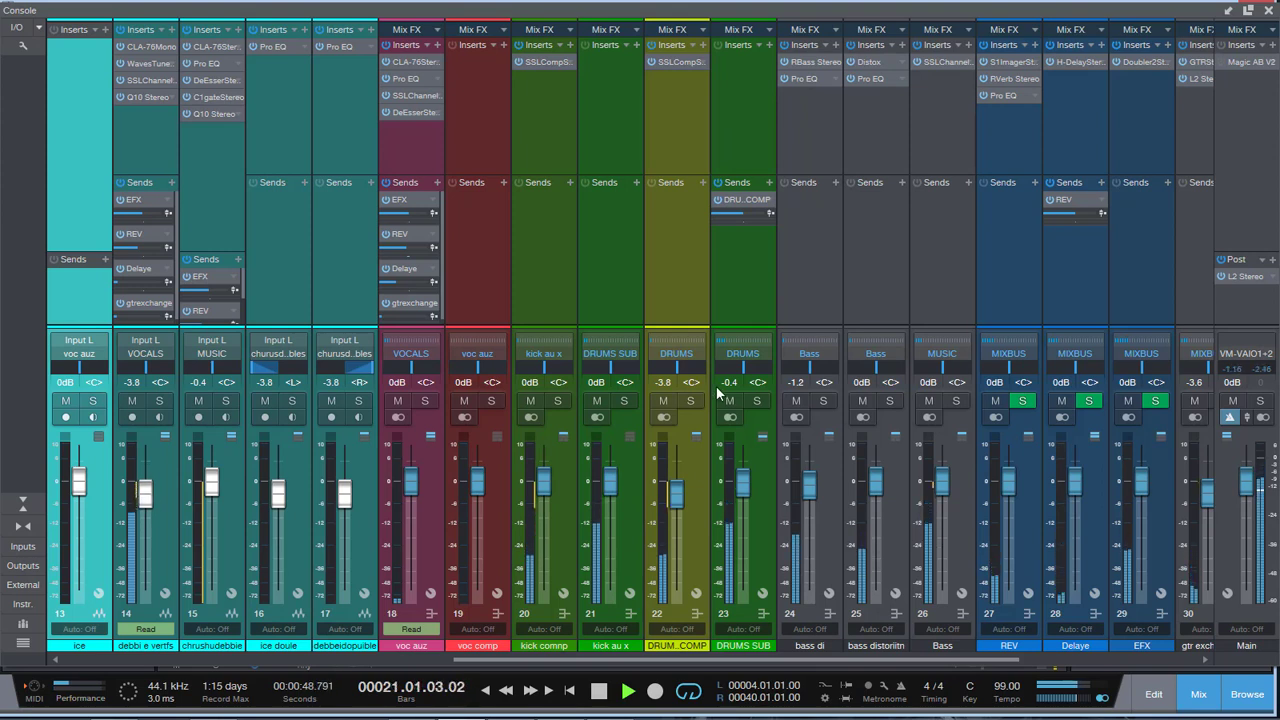
{"action": "key", "text": "space"}
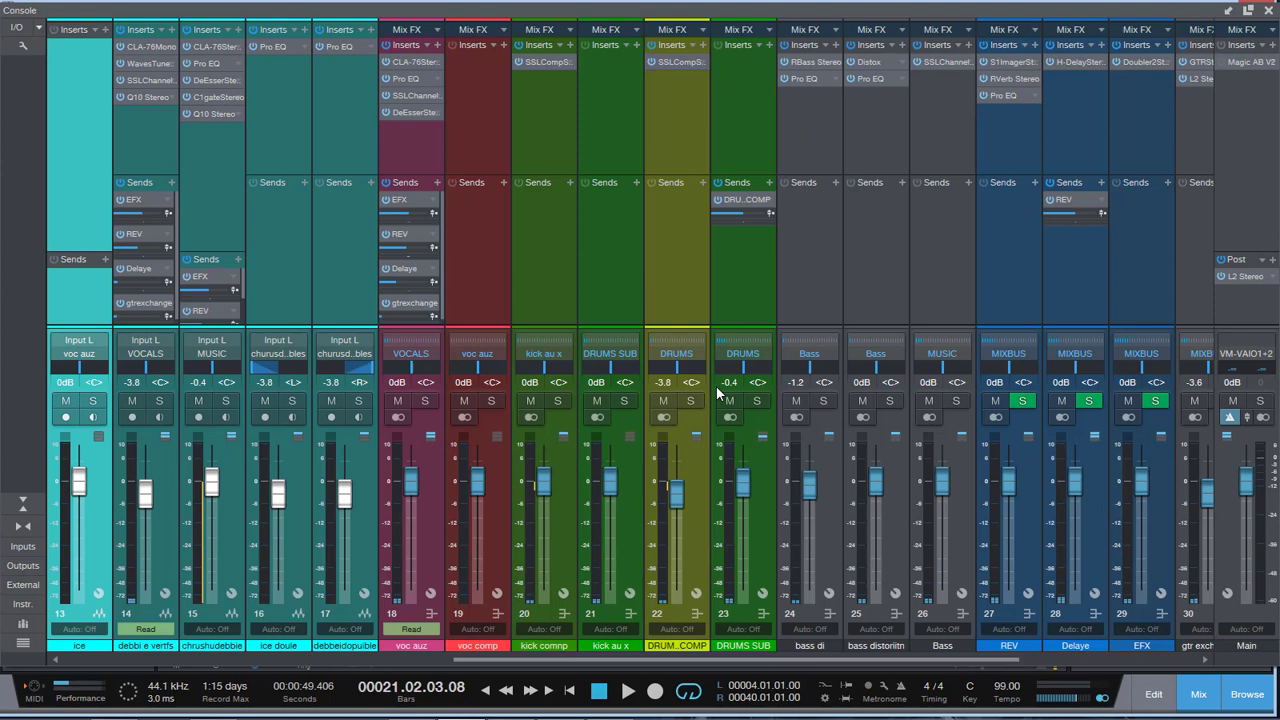
{"action": "left_click", "coordinate": [1270, 11]}
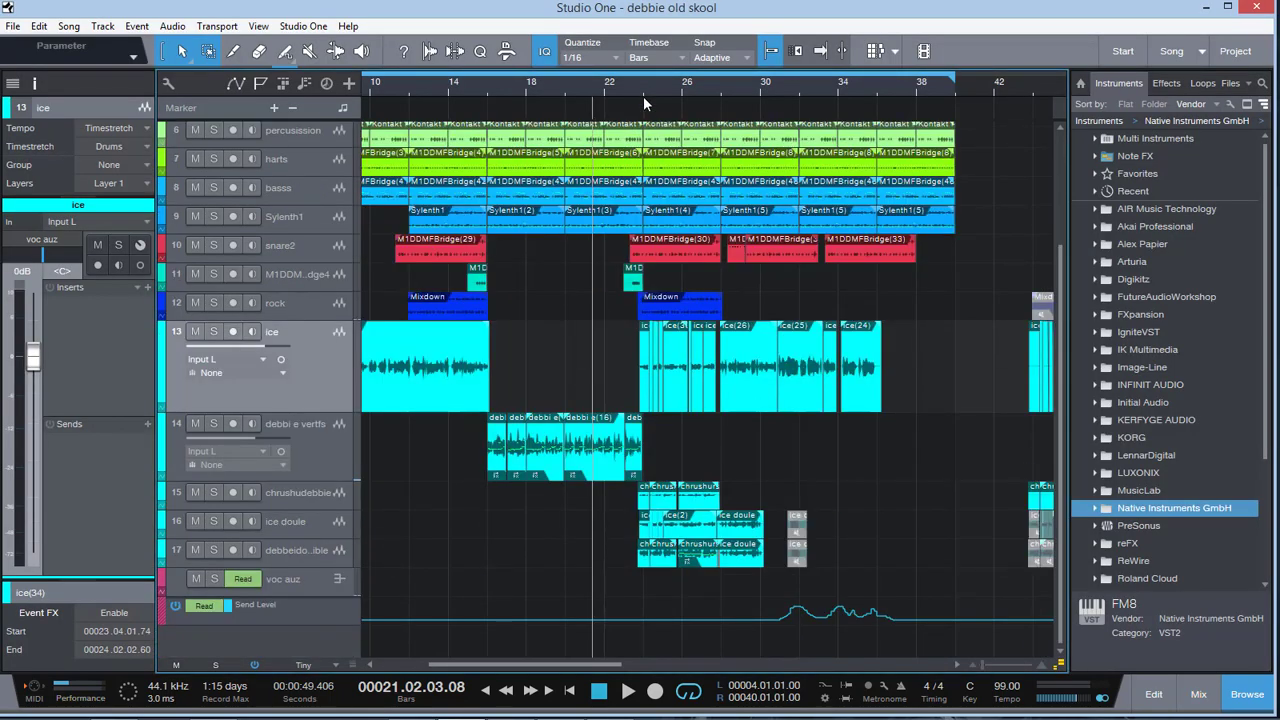
- Zoom into bars 22–30, solo the chorus double tracks and play from bar 24
{"action": "left_click_drag", "start_coordinate": [985, 668], "coordinate": [988, 668]}
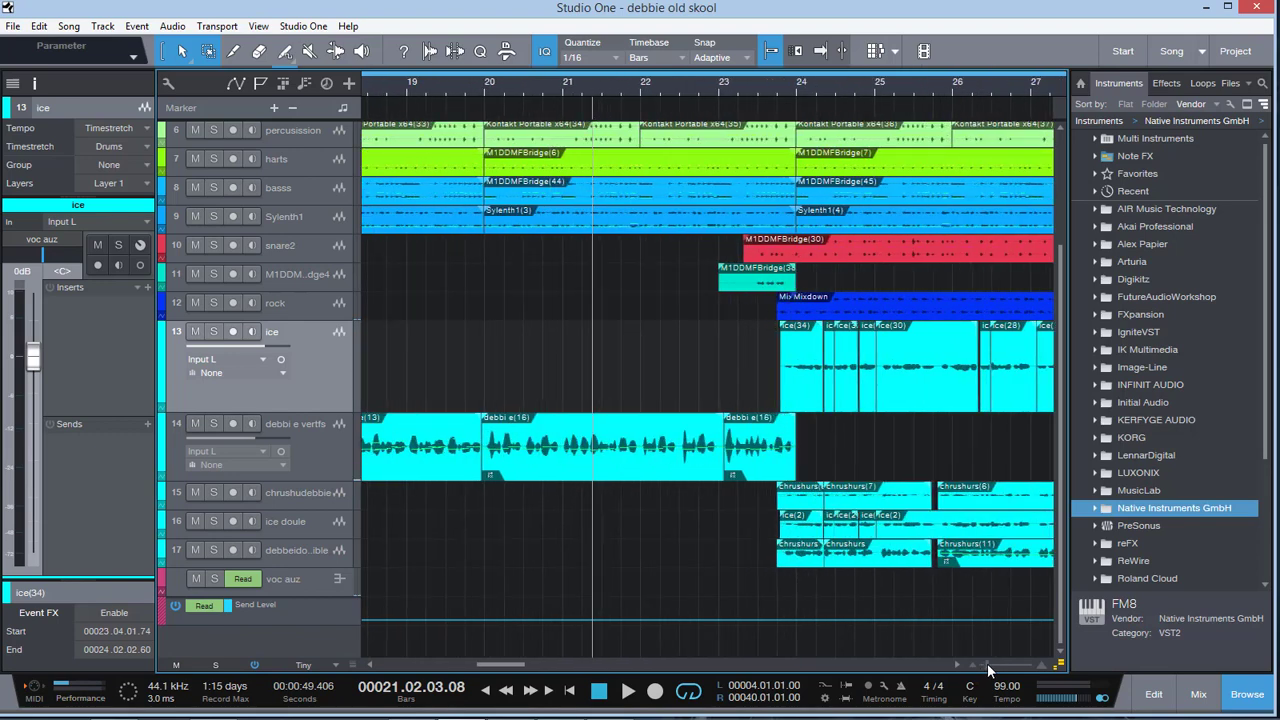
{"action": "left_click_drag", "start_coordinate": [508, 659], "coordinate": [524, 663]}
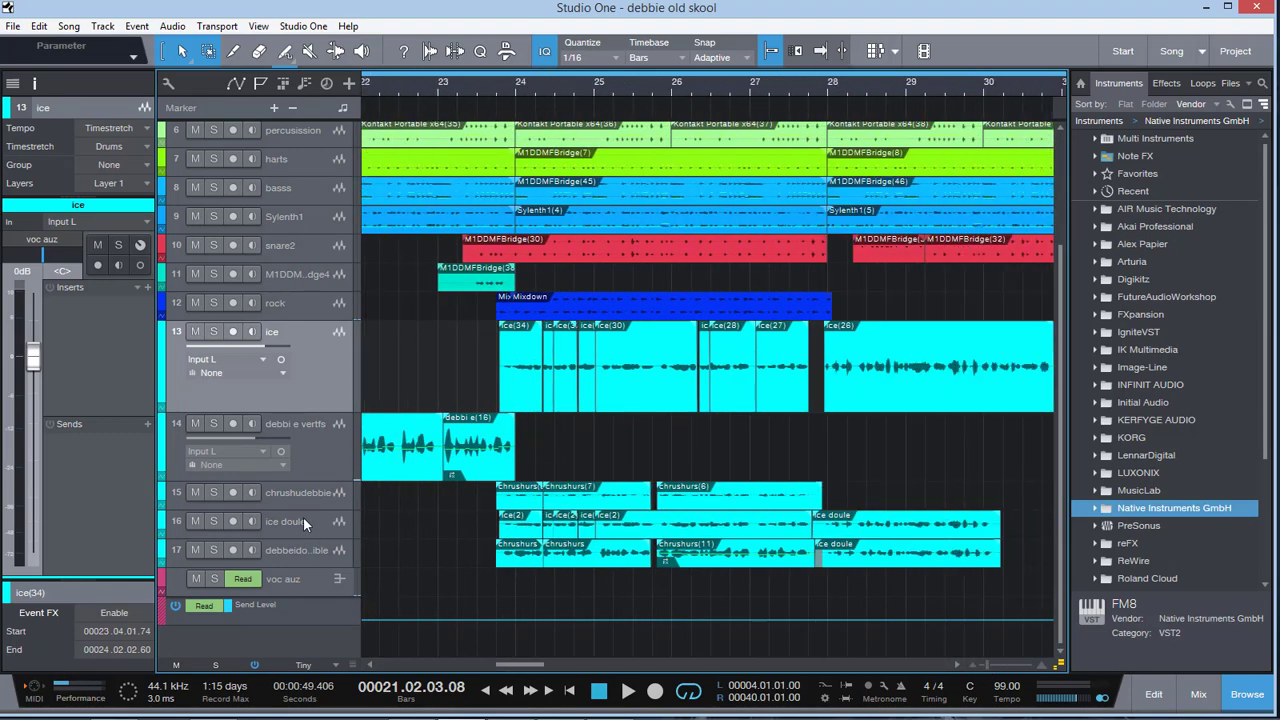
{"action": "left_click", "coordinate": [212, 492]}
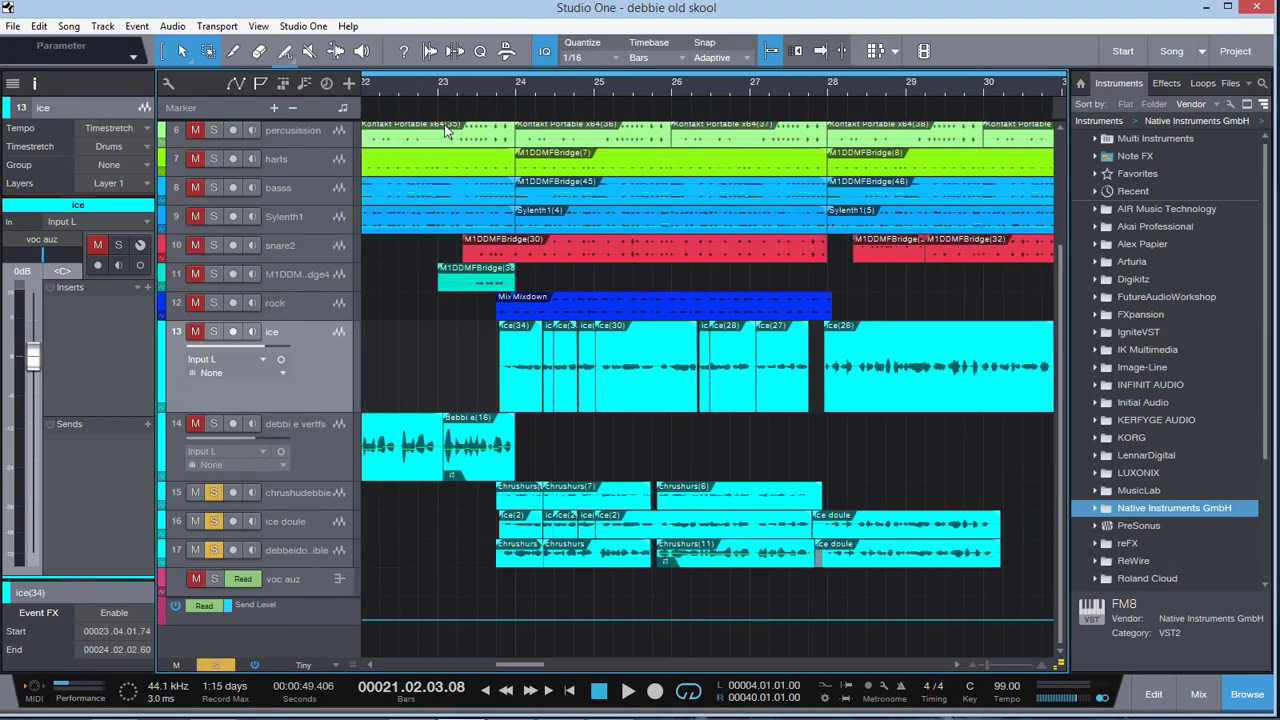
{"action": "left_click", "coordinate": [510, 86]}
{"action": "key", "text": "space"}
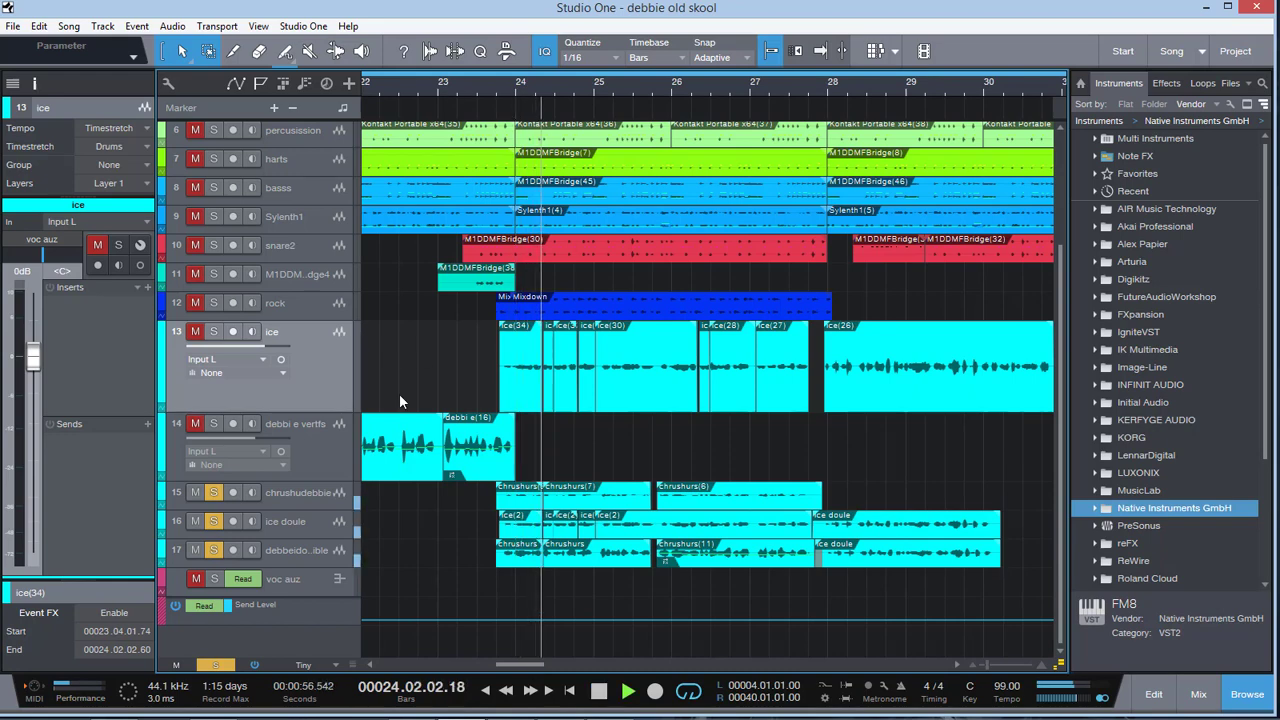
- Select the chrushudebbie, ice doule and debbei dopuible tracks, then stop playback
{"action": "left_click", "coordinate": [309, 495]}
{"action": "left_click", "coordinate": [325, 522]}
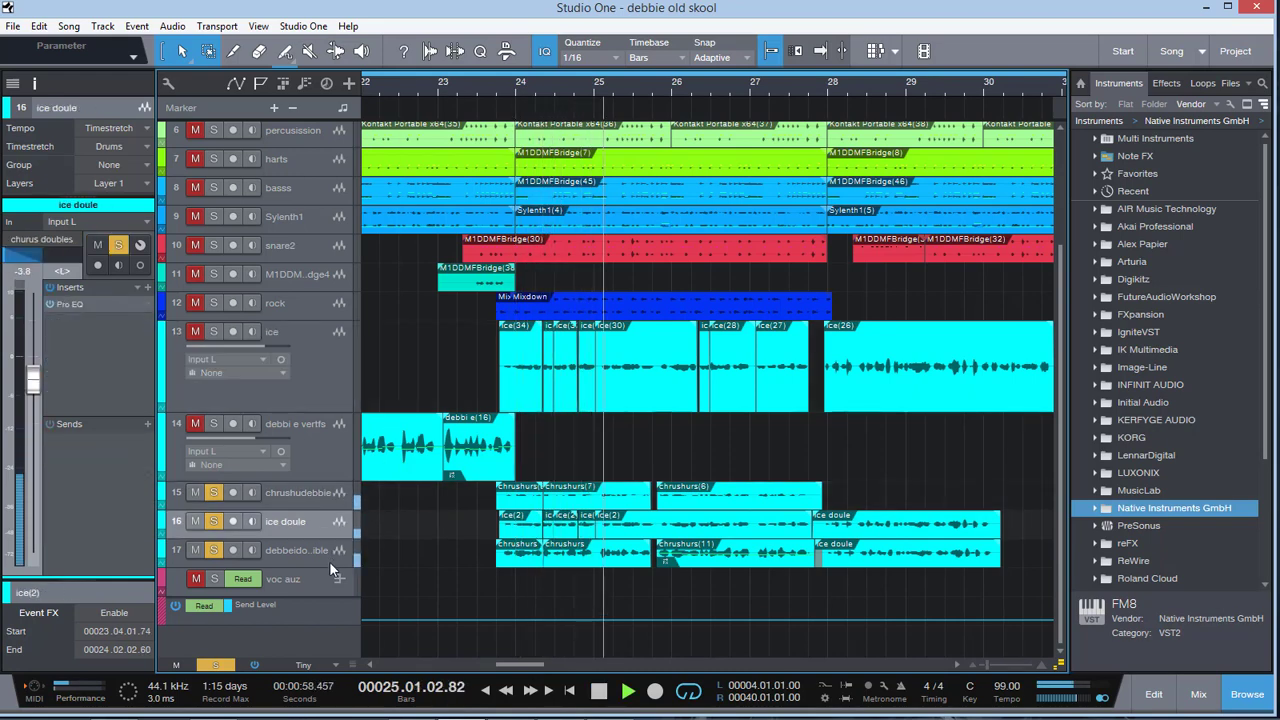
{"action": "left_click", "coordinate": [329, 558]}
{"action": "key", "text": "space"}
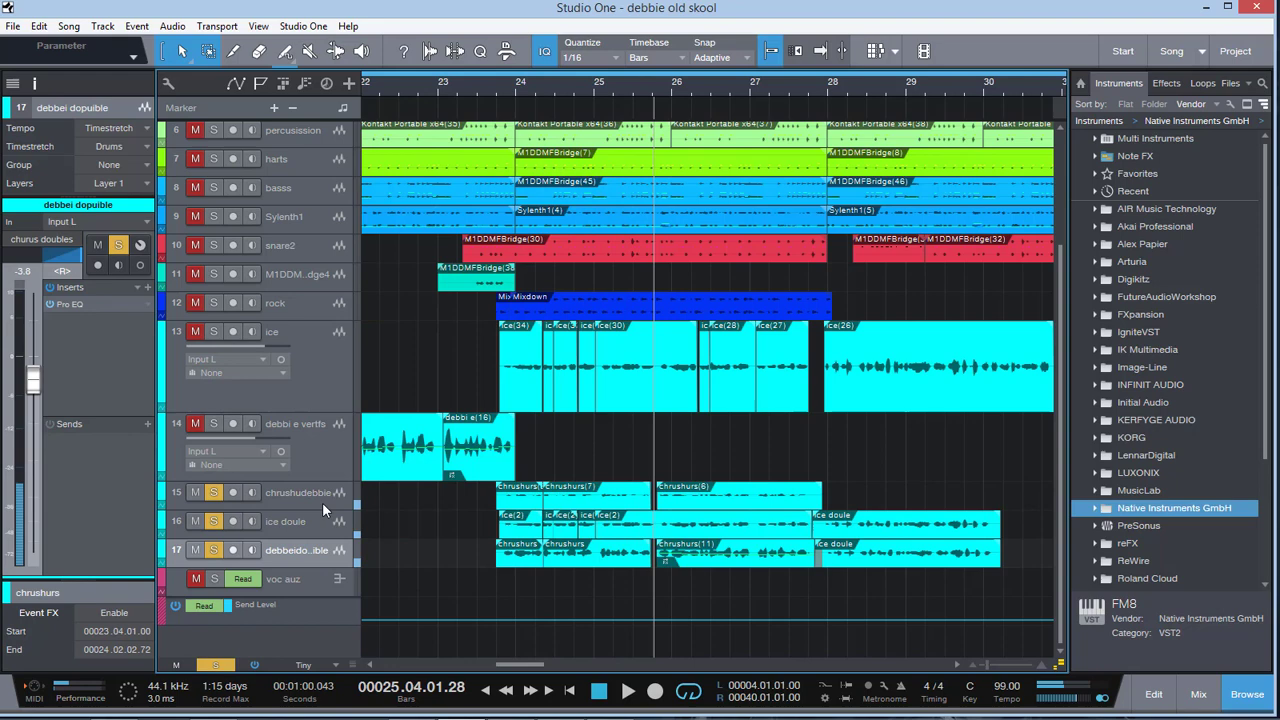
- Clear all track solos and restart playback from bar 22
{"action": "left_click", "coordinate": [232, 667]}
{"action": "left_click", "coordinate": [316, 495]}
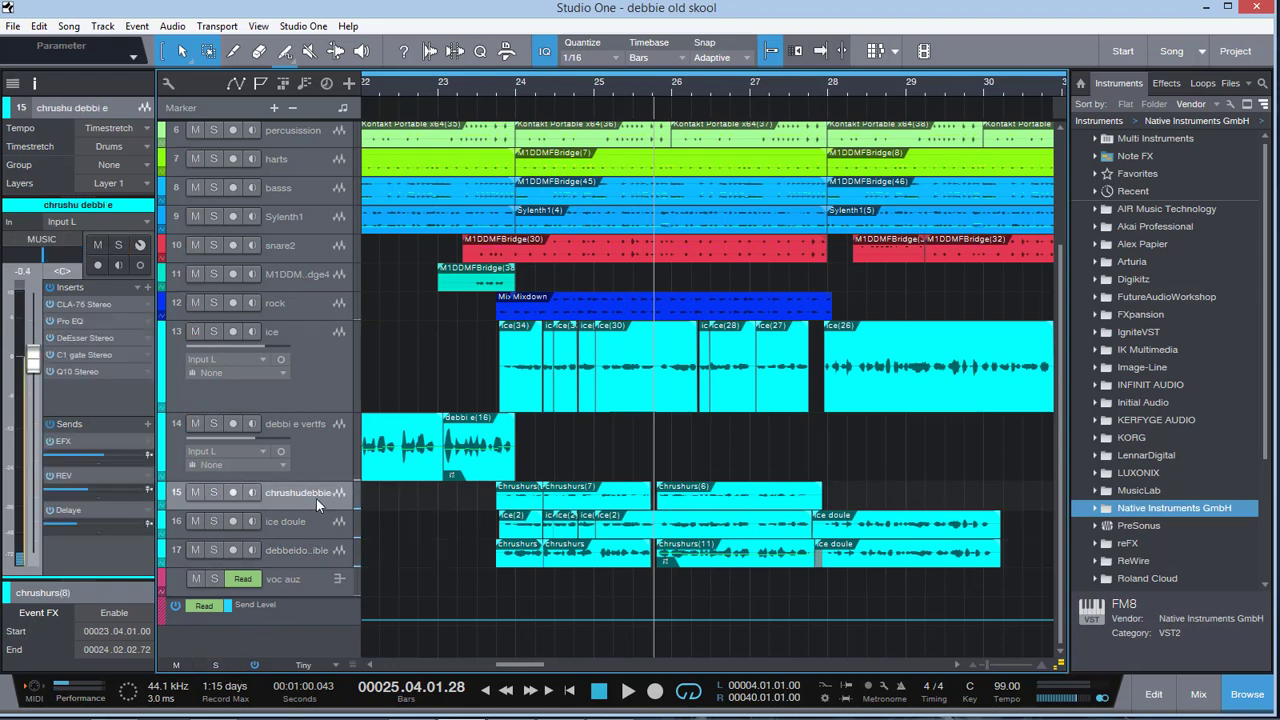
{"action": "left_click", "coordinate": [309, 523]}
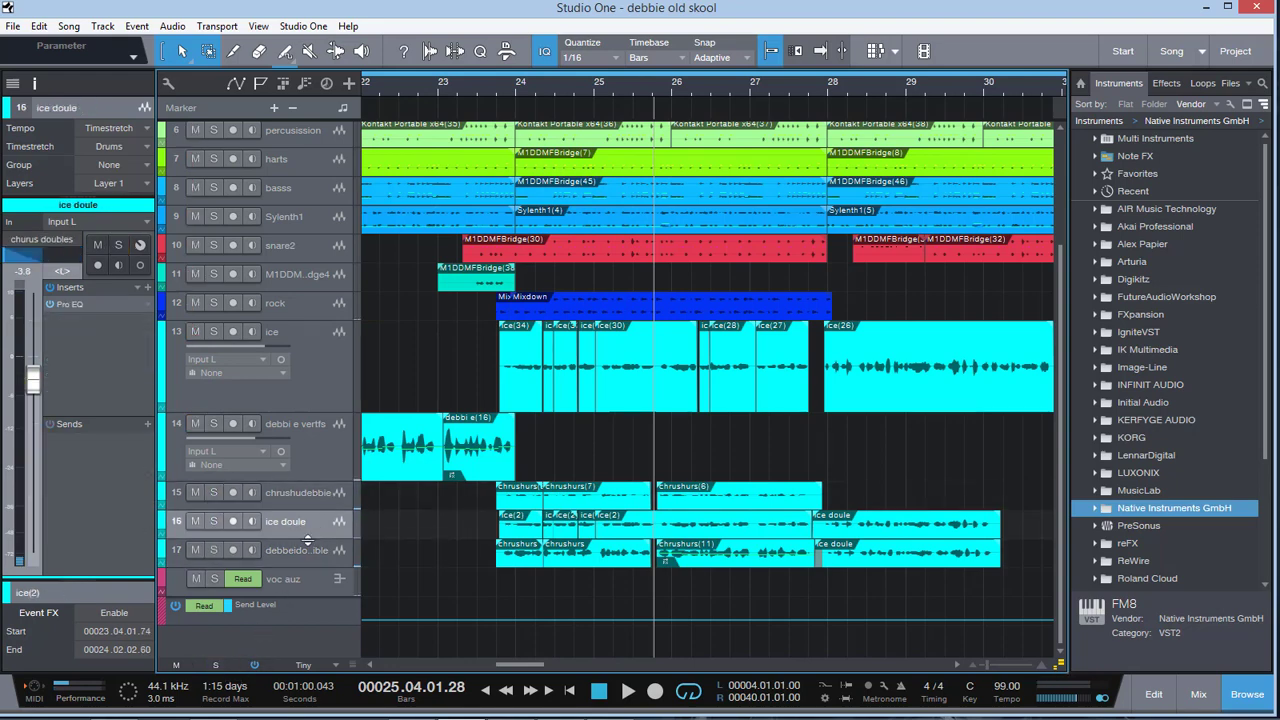
{"action": "left_click", "coordinate": [403, 77]}
{"action": "key", "text": "space"}
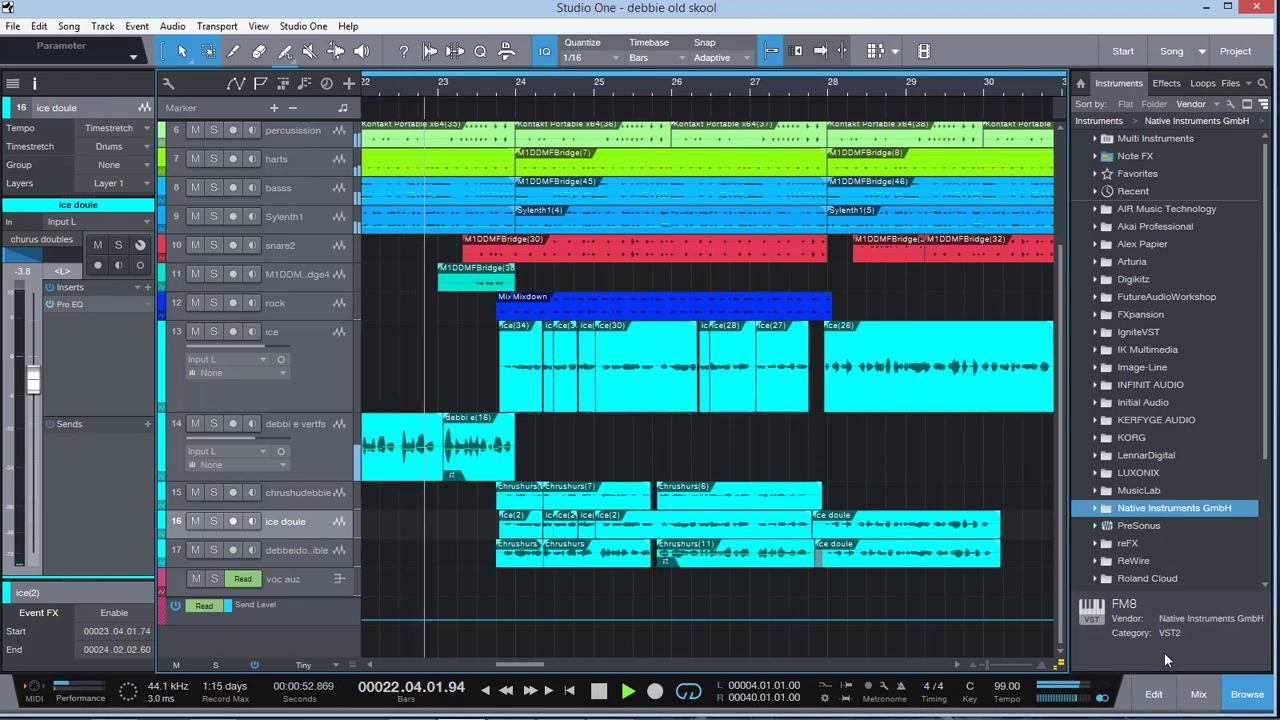
- Mute the debbeidopuible, ice doule and chrushudebbie chorus double channels in the Console
{"action": "key", "text": "F3"}
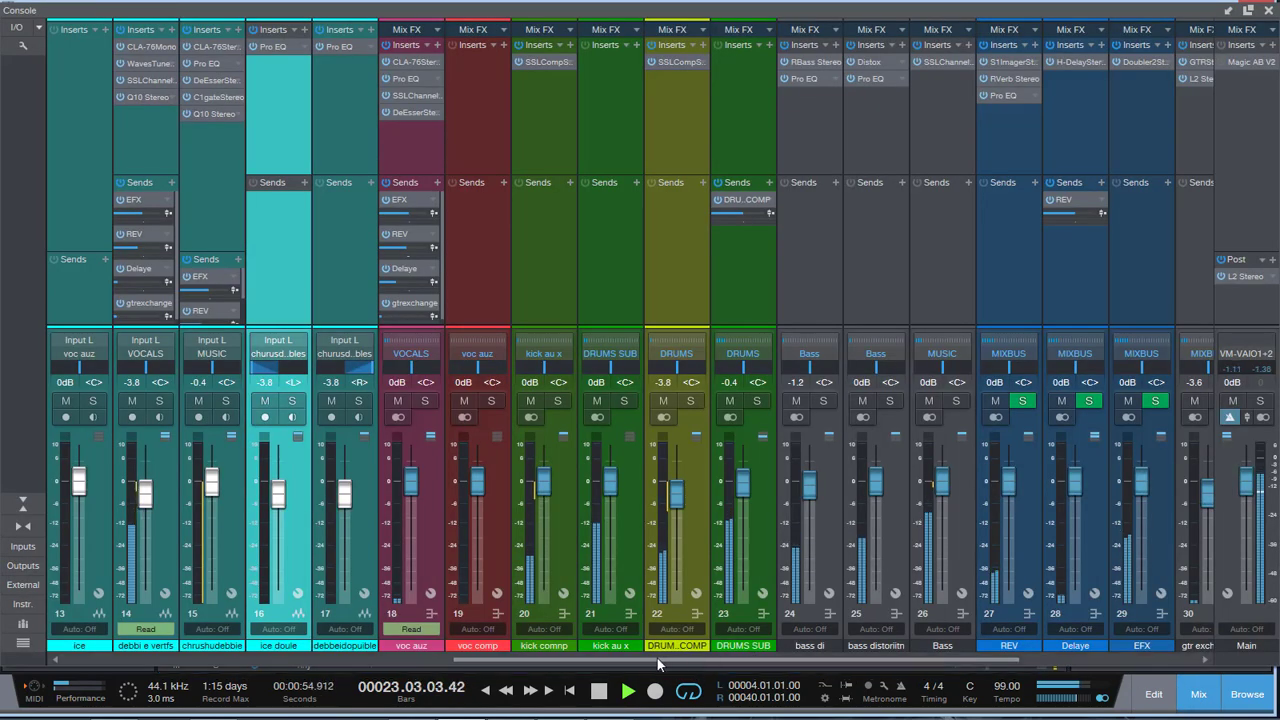
{"action": "scroll", "coordinate": [641, 657], "scroll_direction": "left", "scroll_amount": 1}
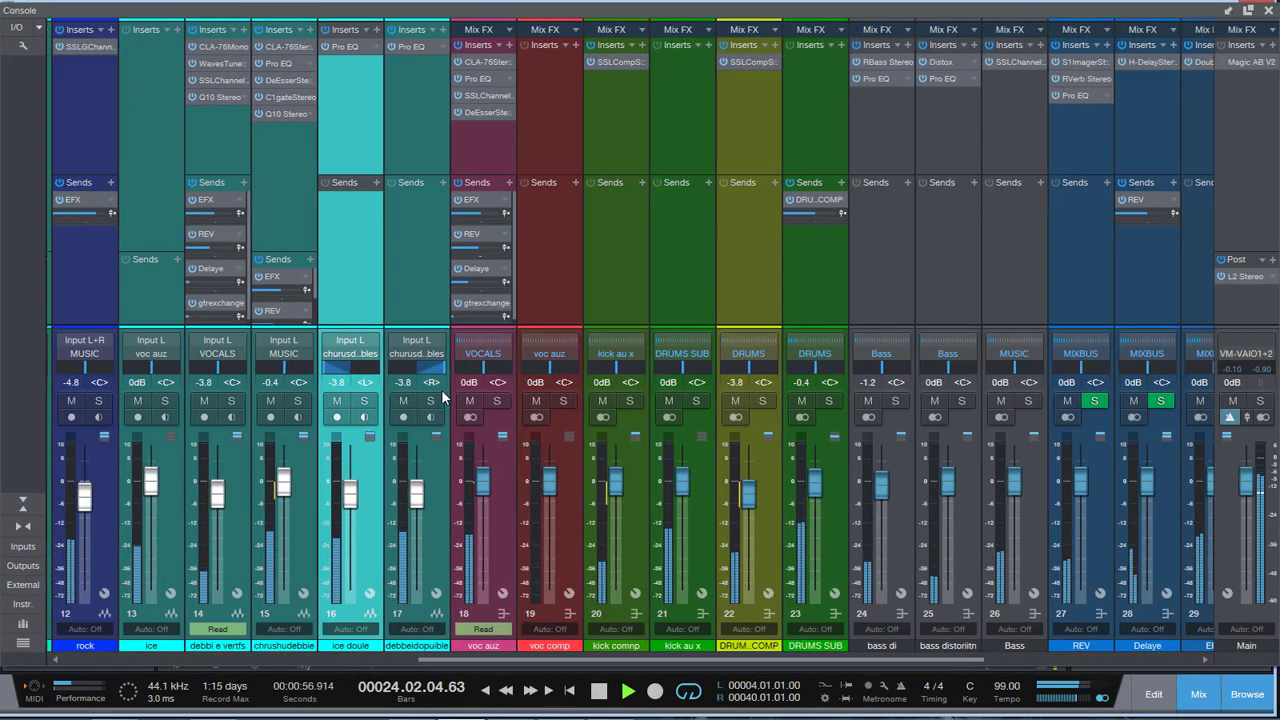
{"action": "left_click", "coordinate": [403, 401]}
{"action": "left_click", "coordinate": [336, 402]}
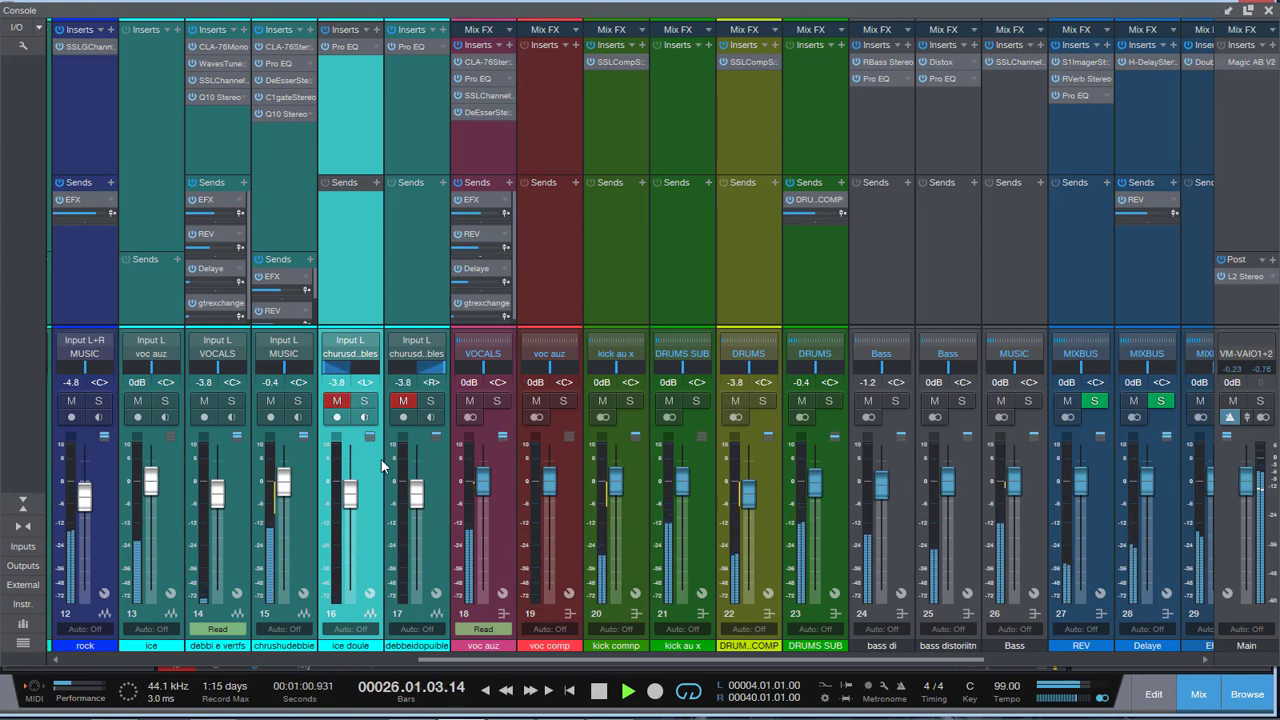
{"action": "left_click", "coordinate": [270, 402]}
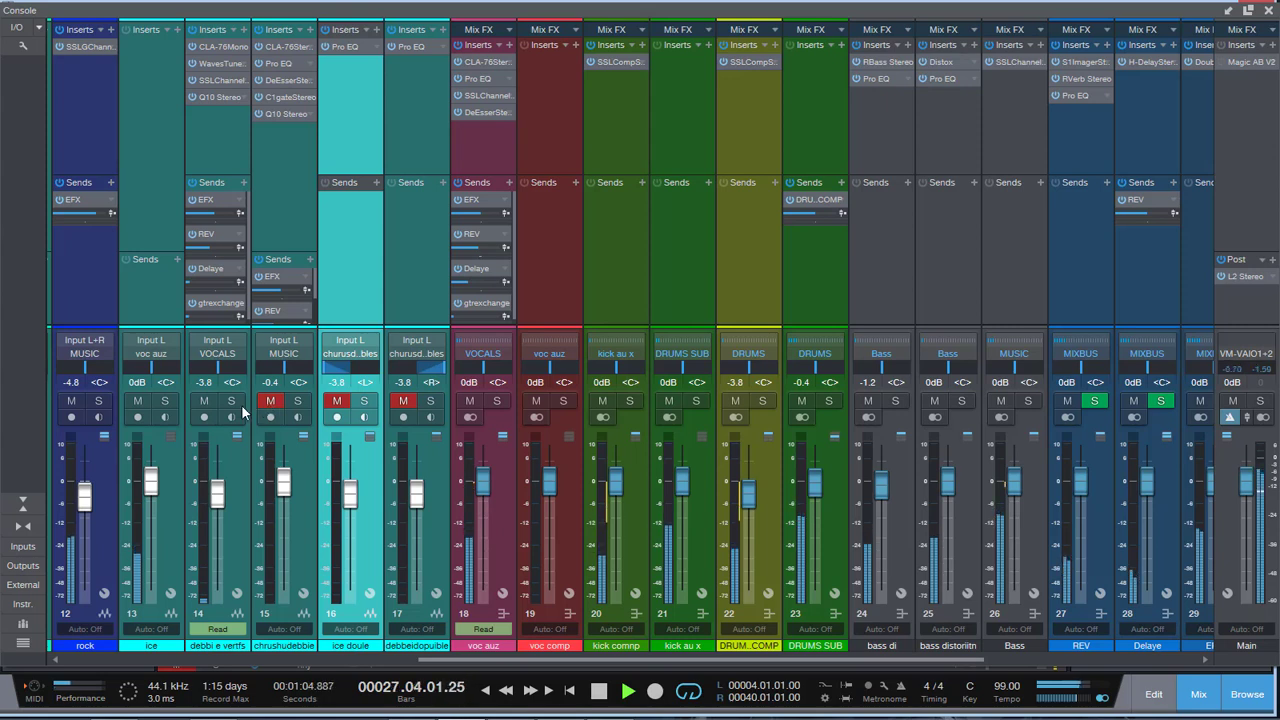
- Move the ice channel after debbi e vertfs, stop playback, and solo the ice lead vocal
{"action": "left_click_drag", "start_coordinate": [180, 455], "coordinate": [267, 560]}
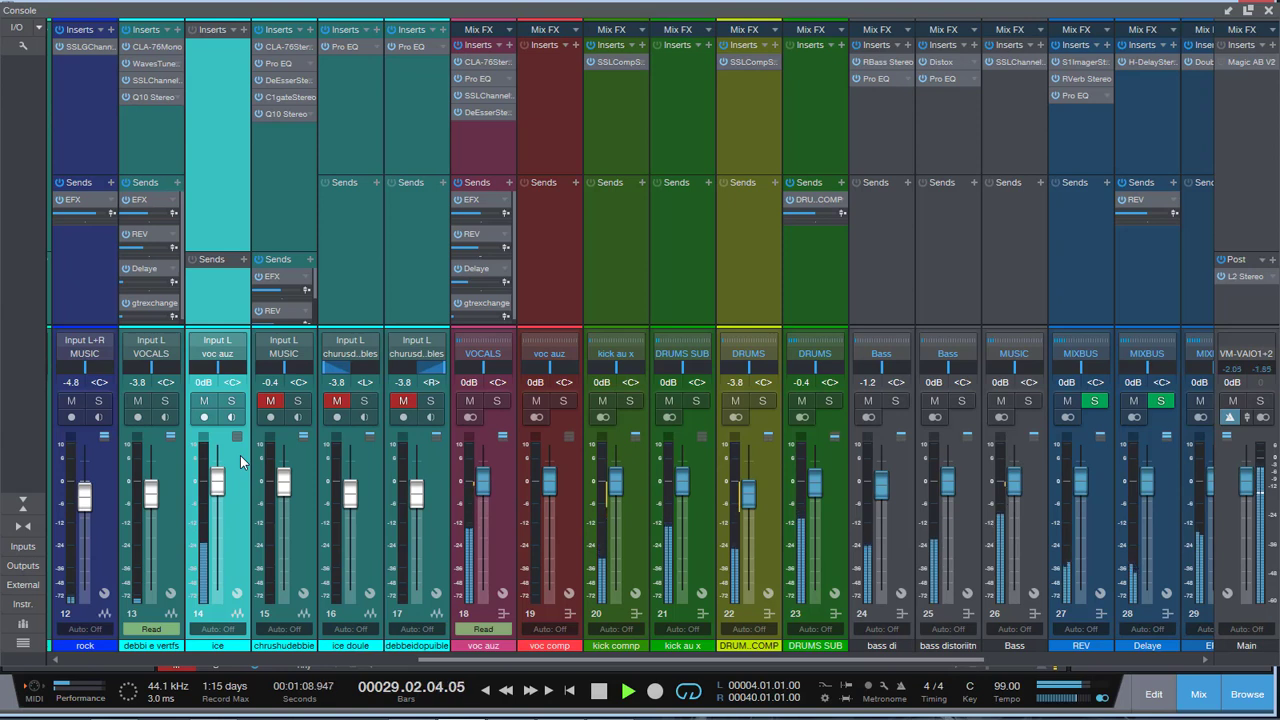
{"action": "key", "text": "space"}
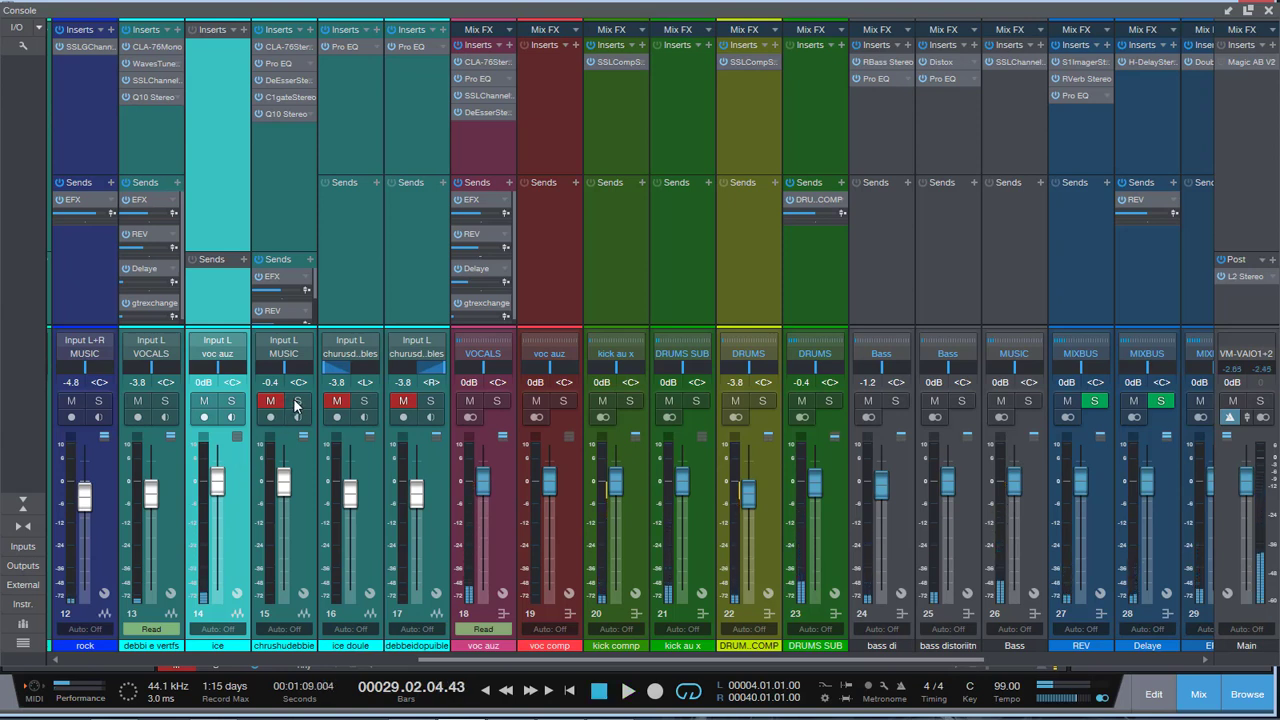
{"action": "left_click", "coordinate": [297, 401]}
{"action": "left_click", "coordinate": [232, 402]}
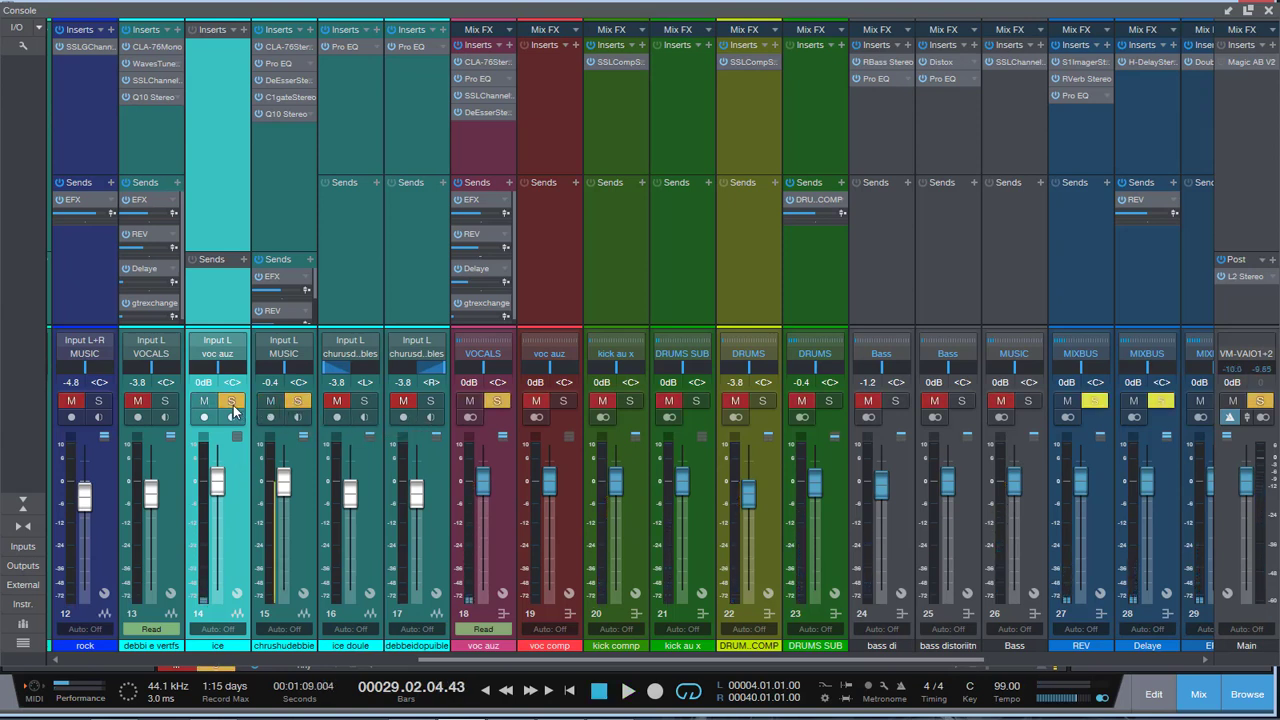
- Return to the arrangement and play the song from bar 24
{"action": "left_click", "coordinate": [1268, 10]}
{"action": "left_click", "coordinate": [511, 80]}
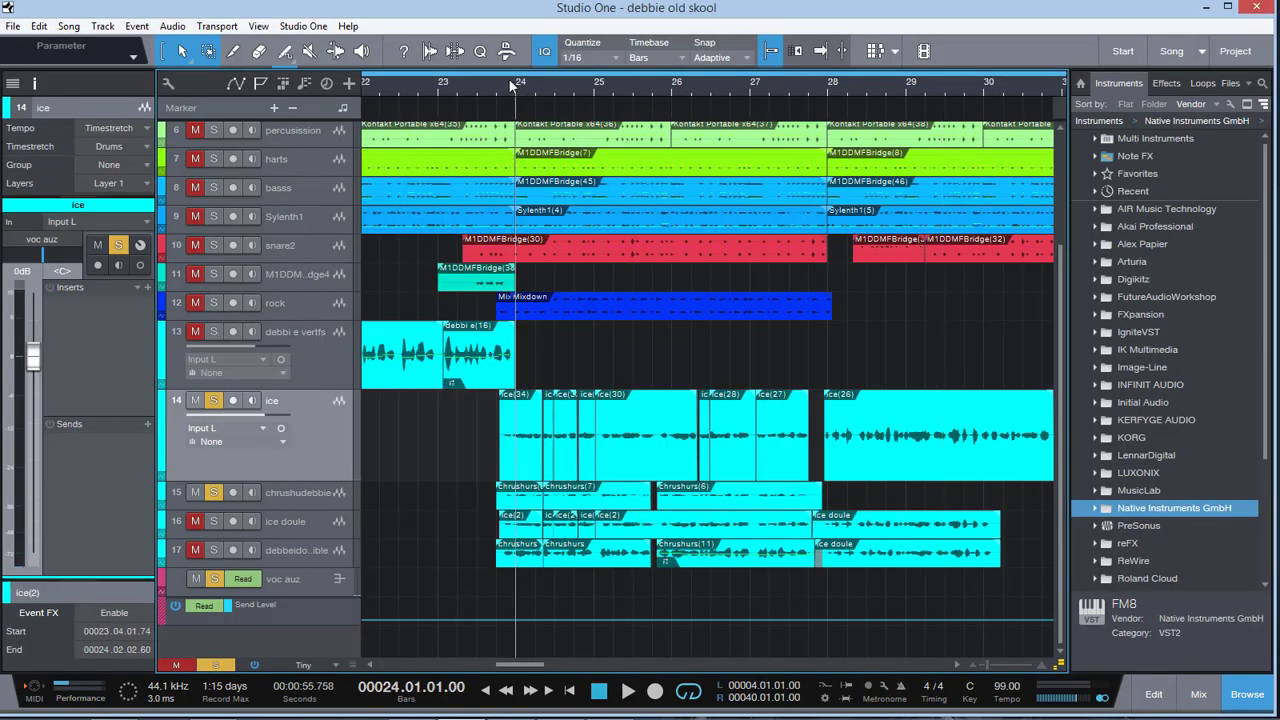
{"action": "key", "text": "space"}
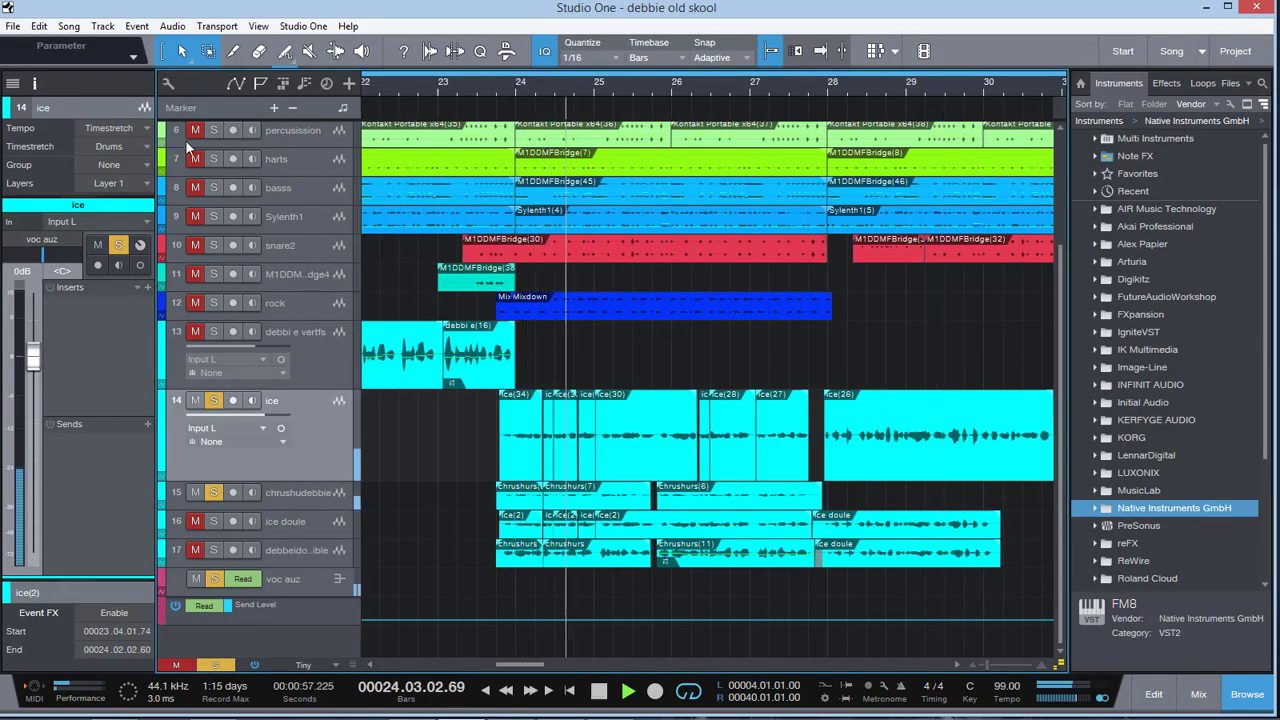
- Solo rhythm tracks 6–13 and 1–5, restart near bar 23, and bring the Console back
{"action": "left_click_drag", "start_coordinate": [185, 139], "coordinate": [201, 337]}
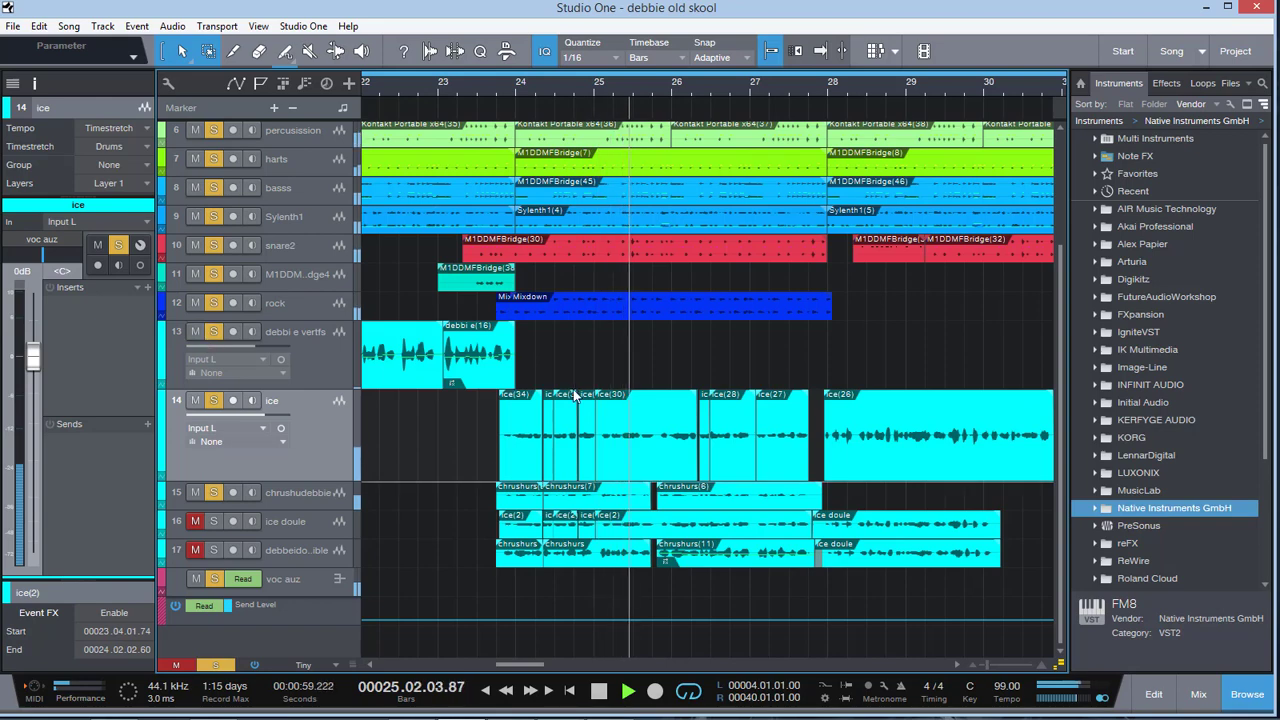
{"action": "scroll", "coordinate": [222, 130], "scroll_direction": "up", "scroll_amount": 5}
{"action": "left_click_drag", "start_coordinate": [220, 132], "coordinate": [201, 288]}
{"action": "scroll", "coordinate": [450, 295], "scroll_direction": "down", "scroll_amount": 3}
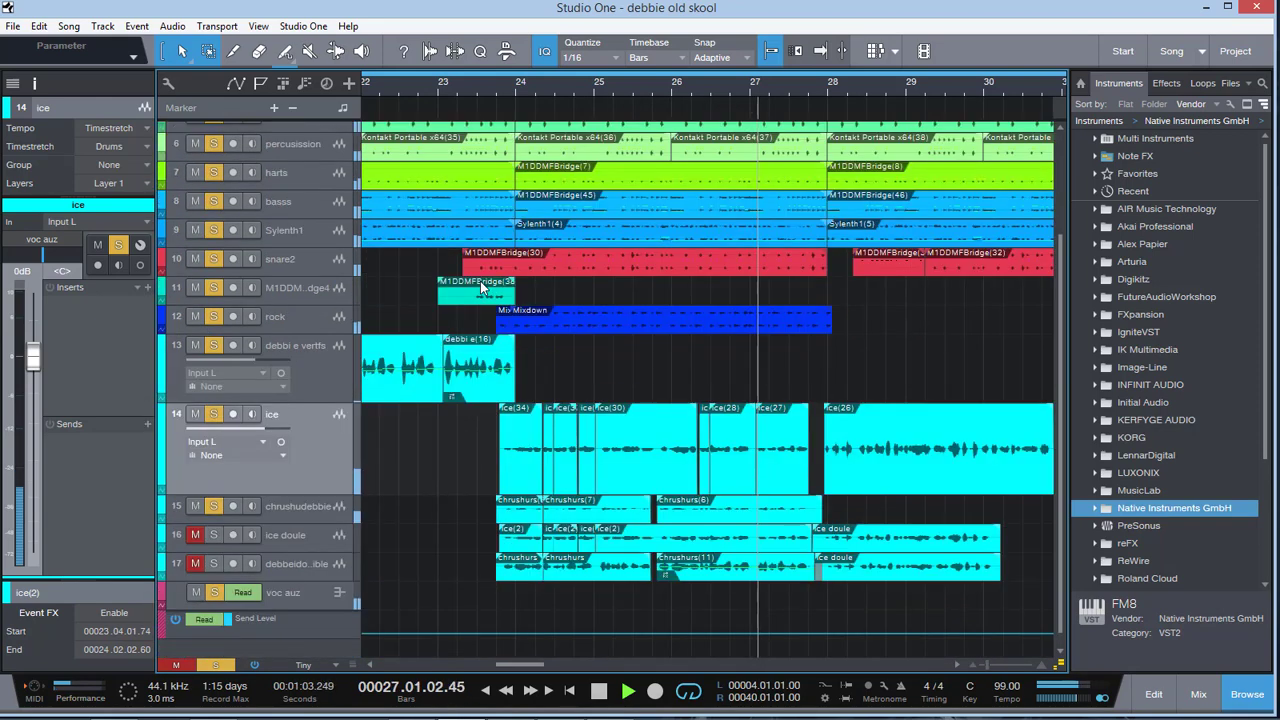
{"action": "scroll", "coordinate": [330, 320], "scroll_direction": "up", "scroll_amount": 3}
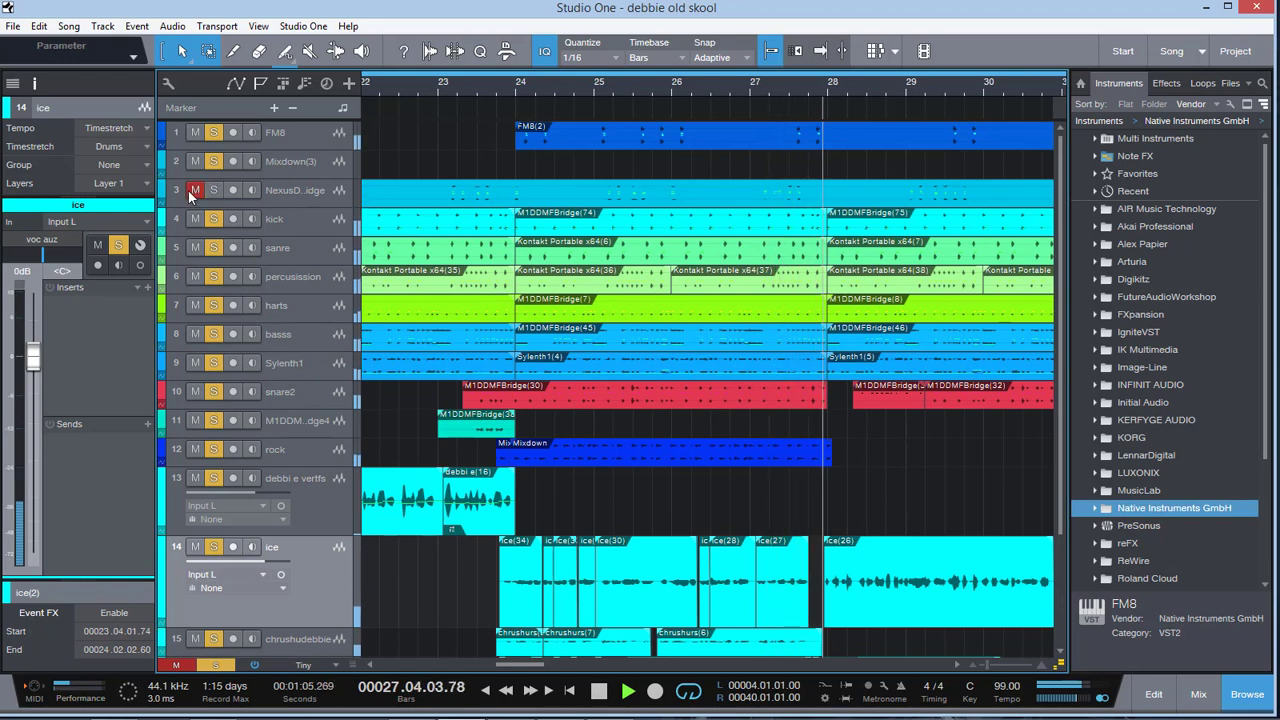
{"action": "scroll", "coordinate": [500, 249], "scroll_direction": "down", "scroll_amount": 3}
{"action": "left_click", "coordinate": [499, 88]}
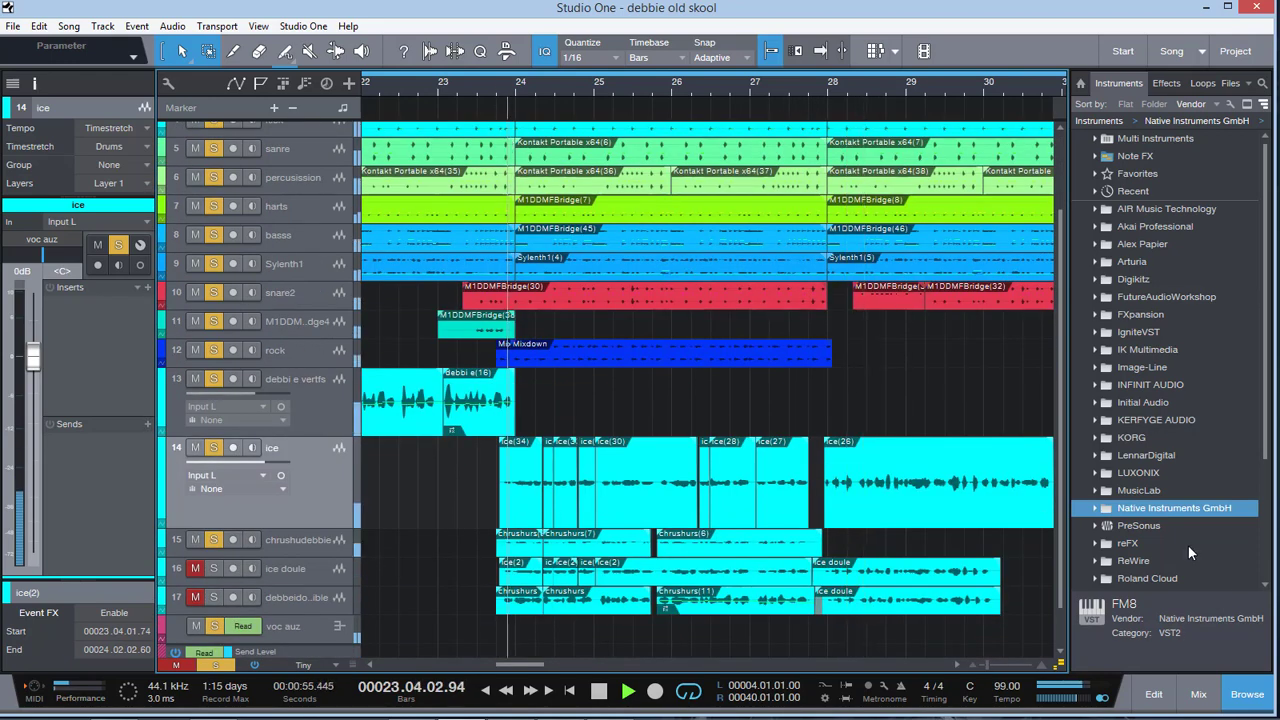
{"action": "left_click", "coordinate": [1199, 697]}
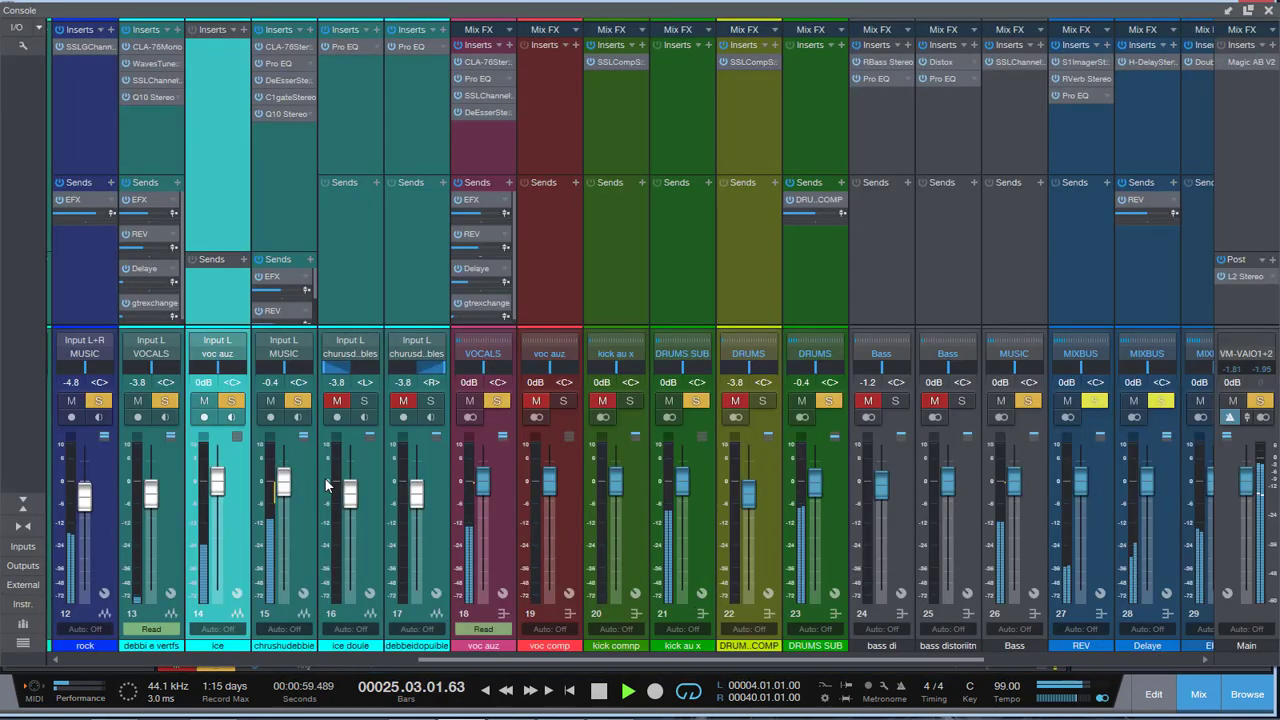
- Mute chorus double channel 15 and audition the mix briefly
{"action": "key", "text": "space"}
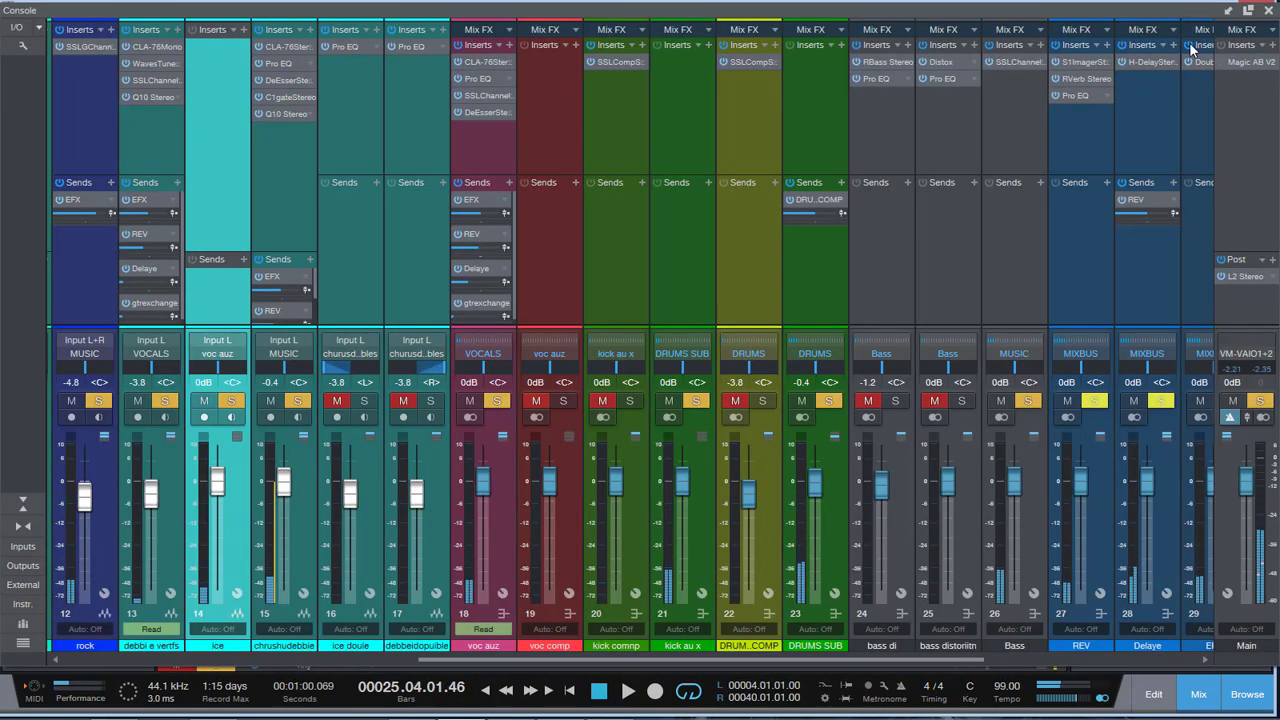
{"action": "left_click", "coordinate": [271, 402]}
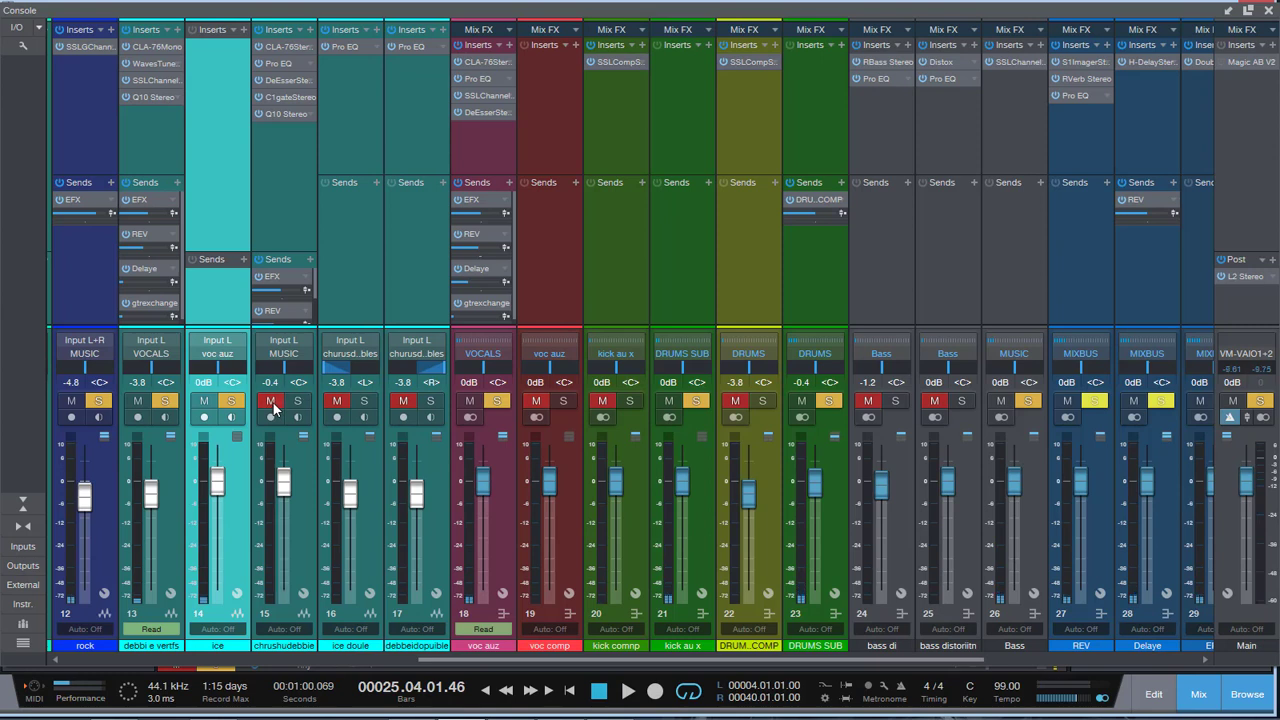
{"action": "key", "text": "space"}
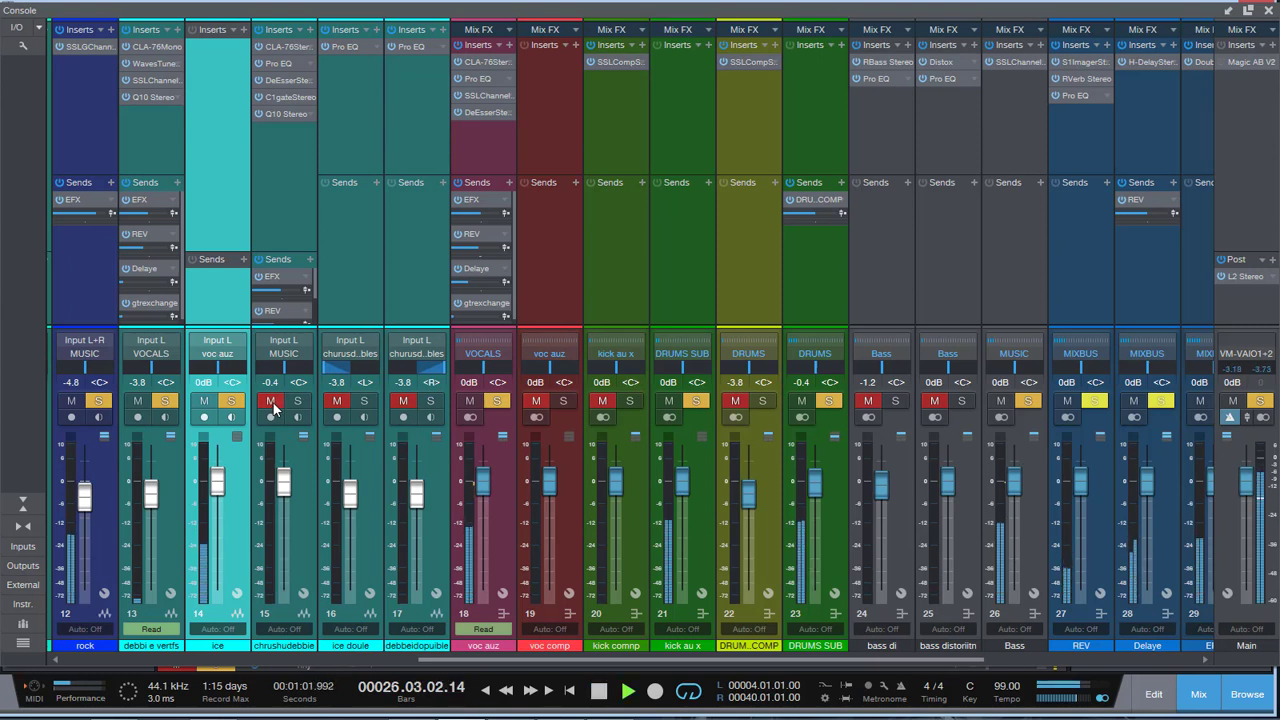
{"action": "key", "text": "space"}
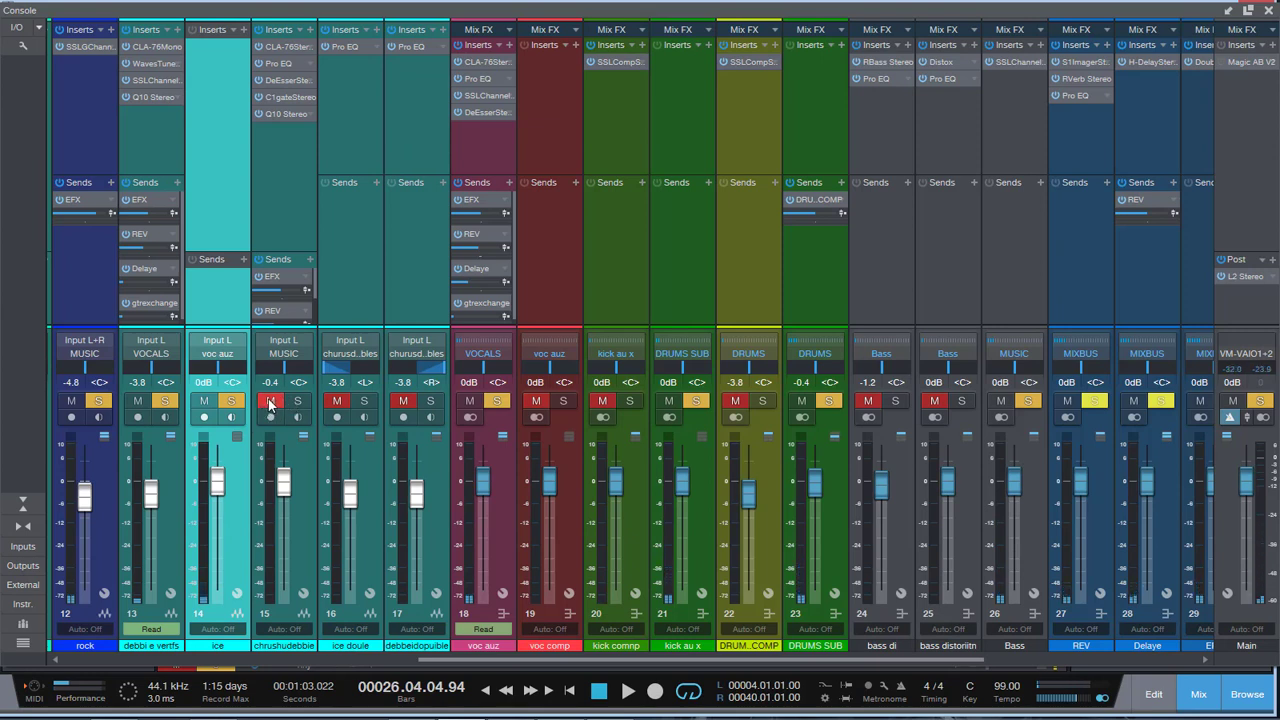
- Switch channel 15 to solo, audition, then solo the ice doule and debbeidopuible doubles
{"action": "left_click", "coordinate": [270, 401]}
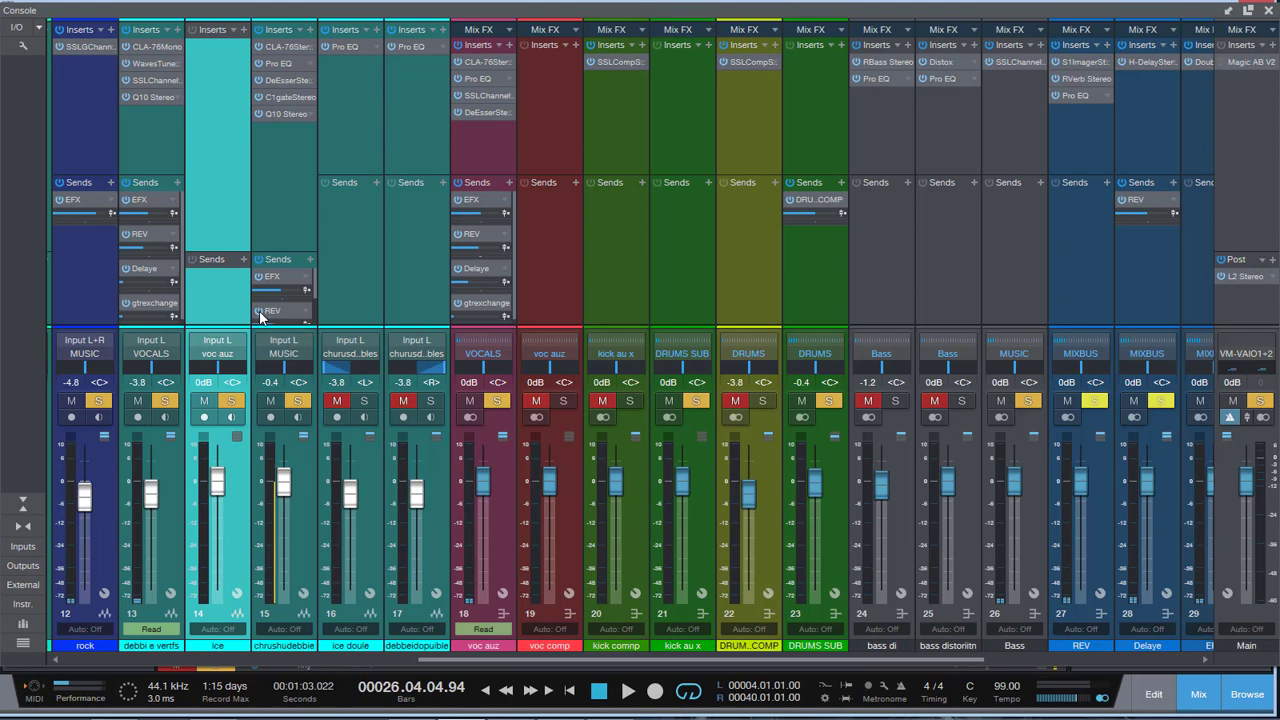
{"action": "key", "text": "space"}
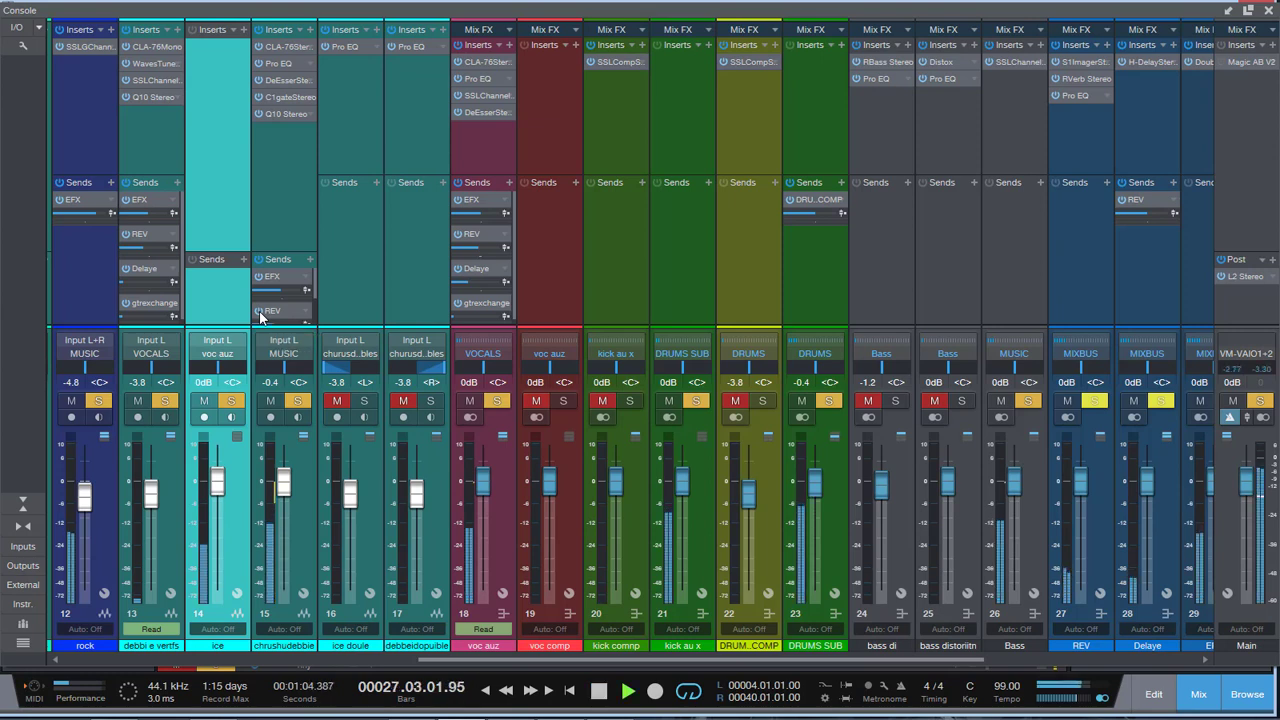
{"action": "key", "text": "space"}
{"action": "left_click", "coordinate": [430, 401]}
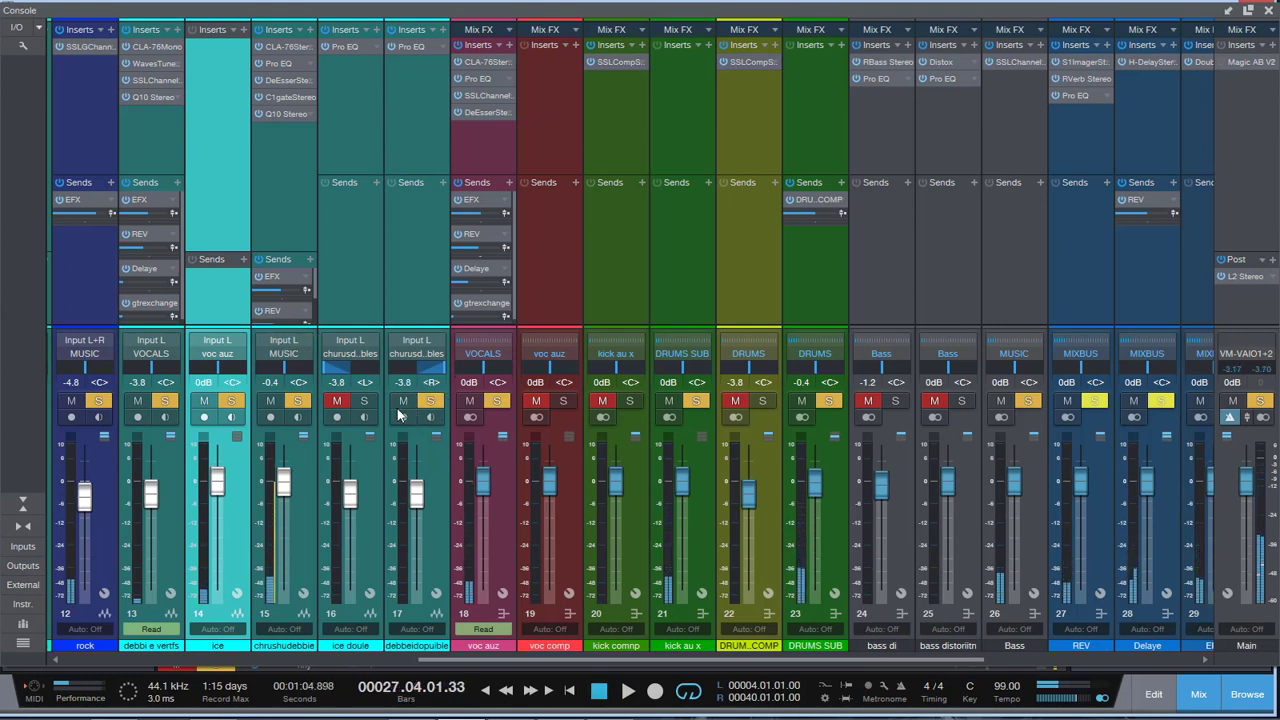
{"action": "left_click", "coordinate": [364, 401]}
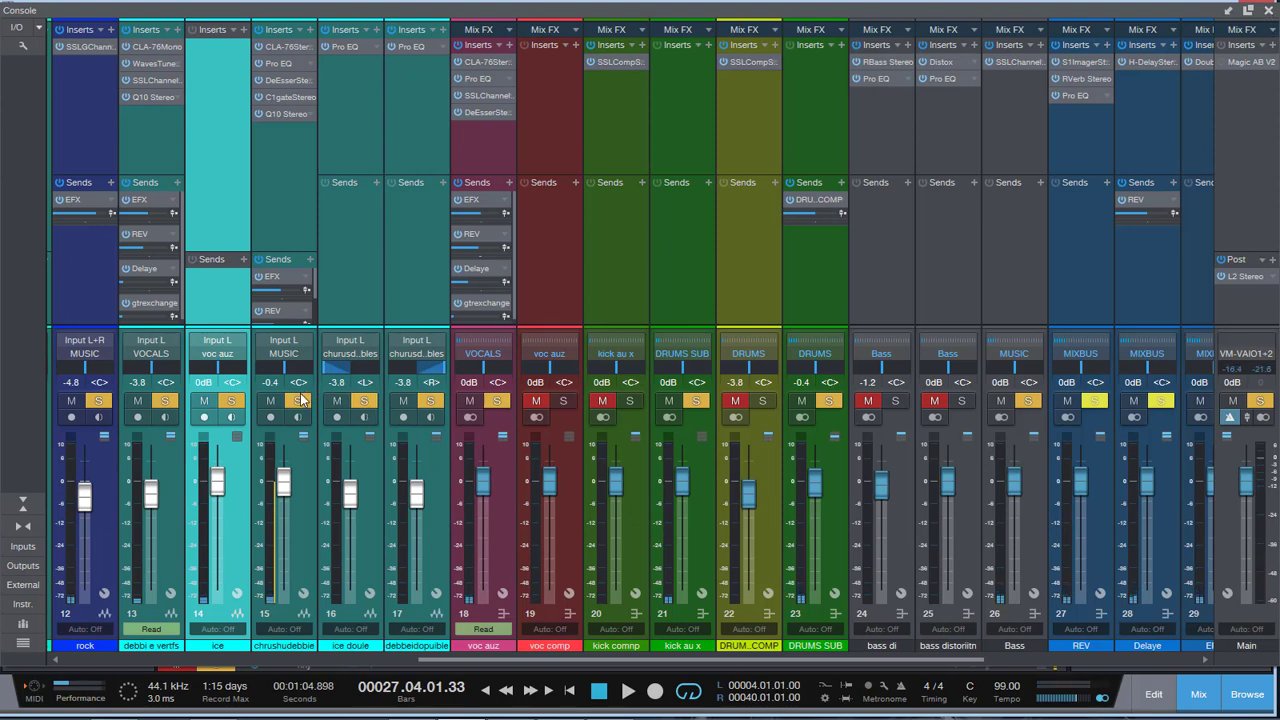
- Unsolo the lead ice vocal, return to the arrangement and play from bar 24
{"action": "left_click", "coordinate": [231, 401]}
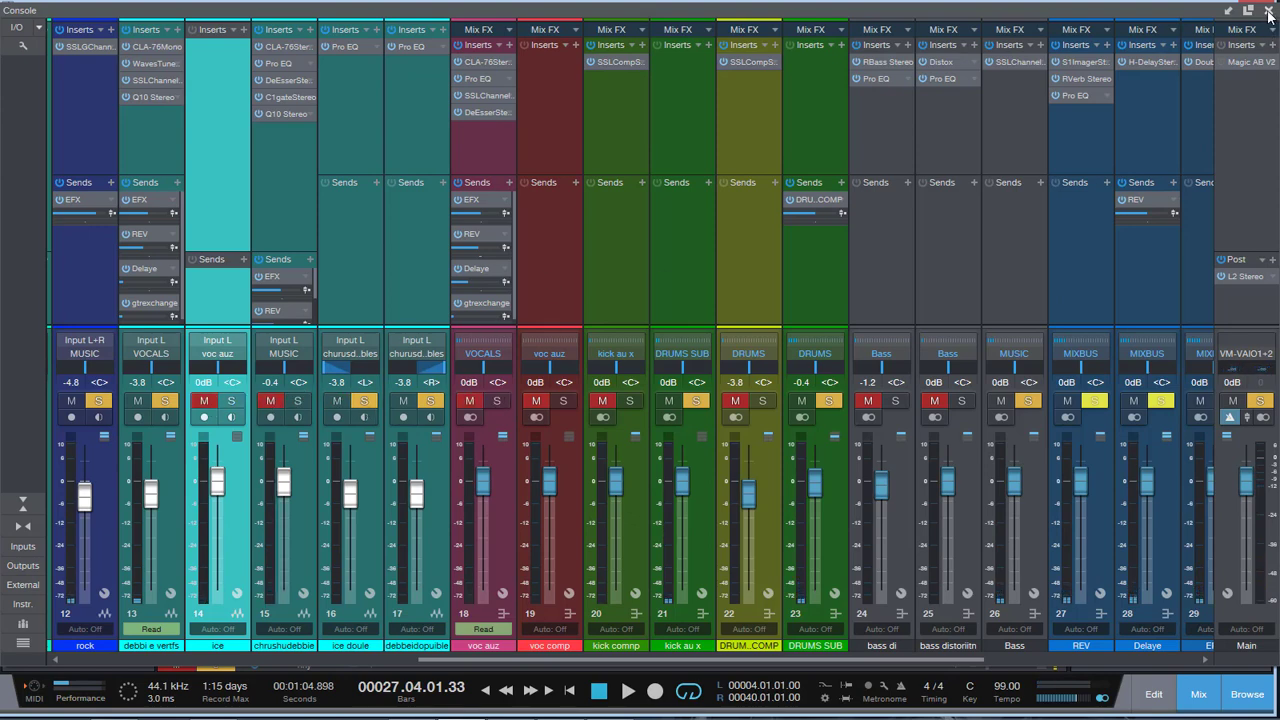
{"action": "left_click", "coordinate": [1267, 11]}
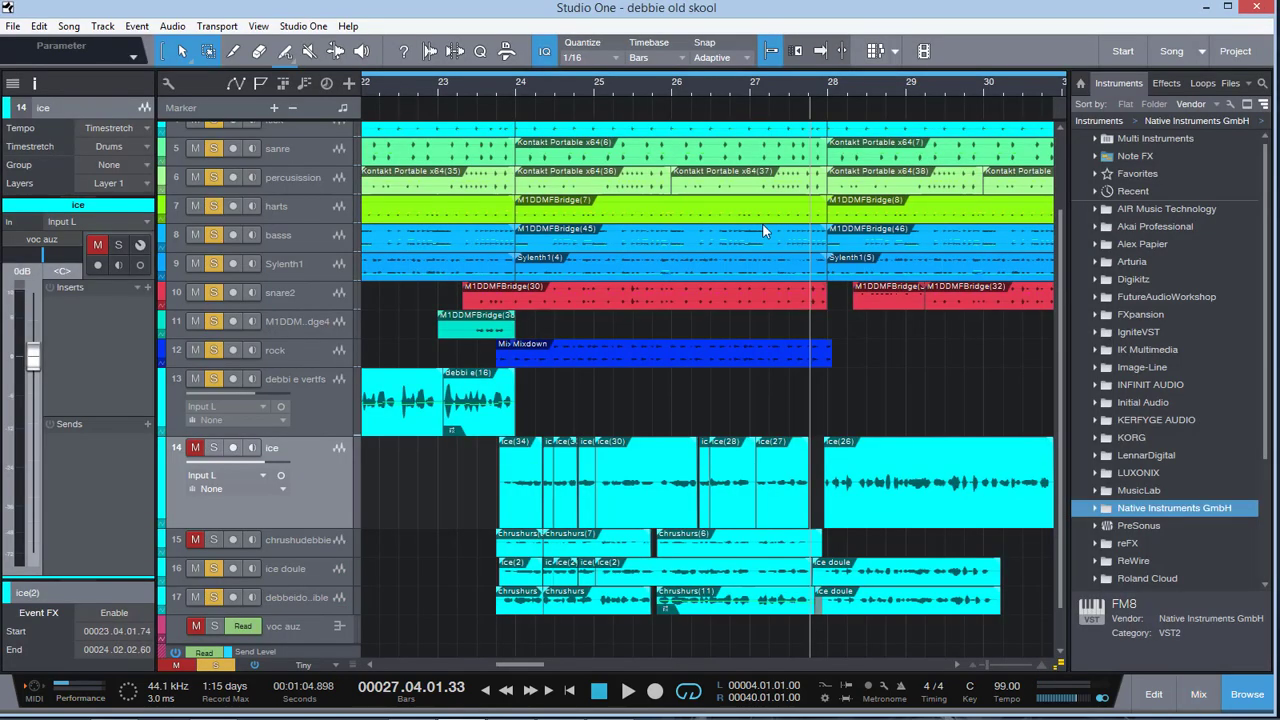
{"action": "left_click", "coordinate": [509, 78]}
{"action": "key", "text": "space"}
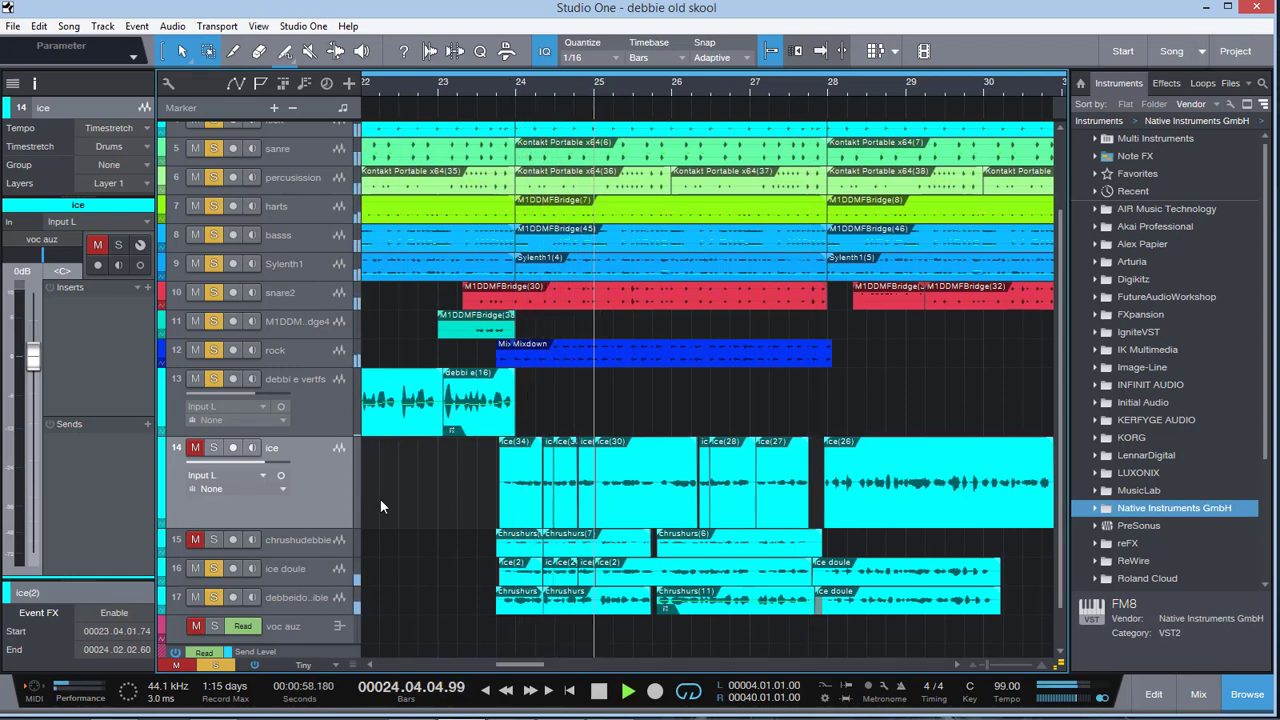
- Mute rhythm tracks 5–13 and resume playback
{"action": "key", "text": "space"}
{"action": "left_click_drag", "start_coordinate": [194, 378], "coordinate": [178, 80]}
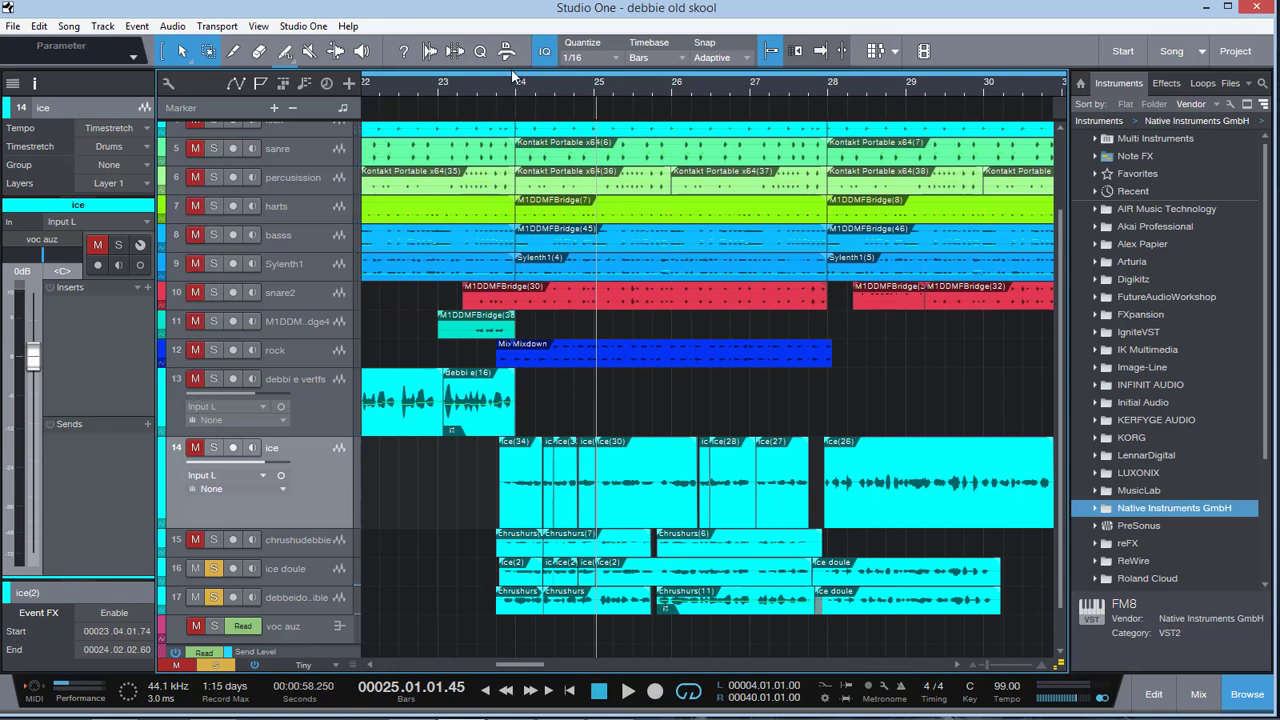
{"action": "key", "text": "space"}
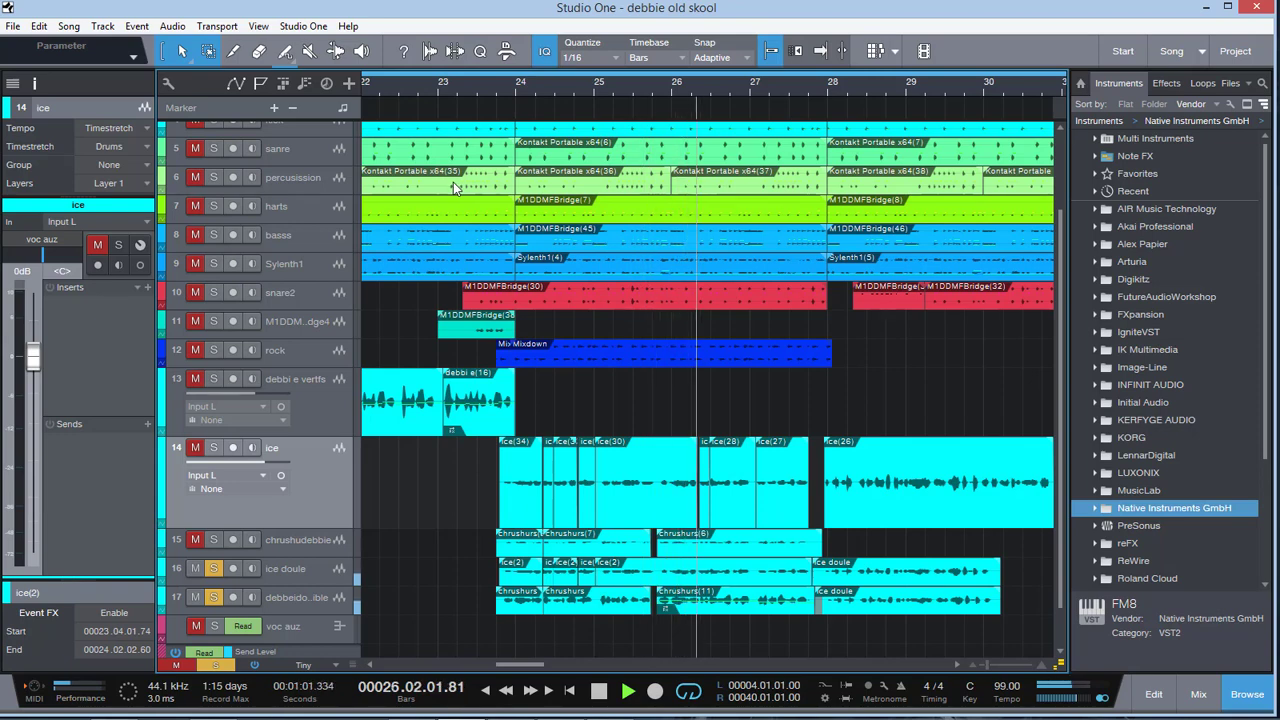
- Open the ice doule track's Pro EQ and get back from the Start page to the debbie old skool song
{"action": "left_click", "coordinate": [324, 570]}
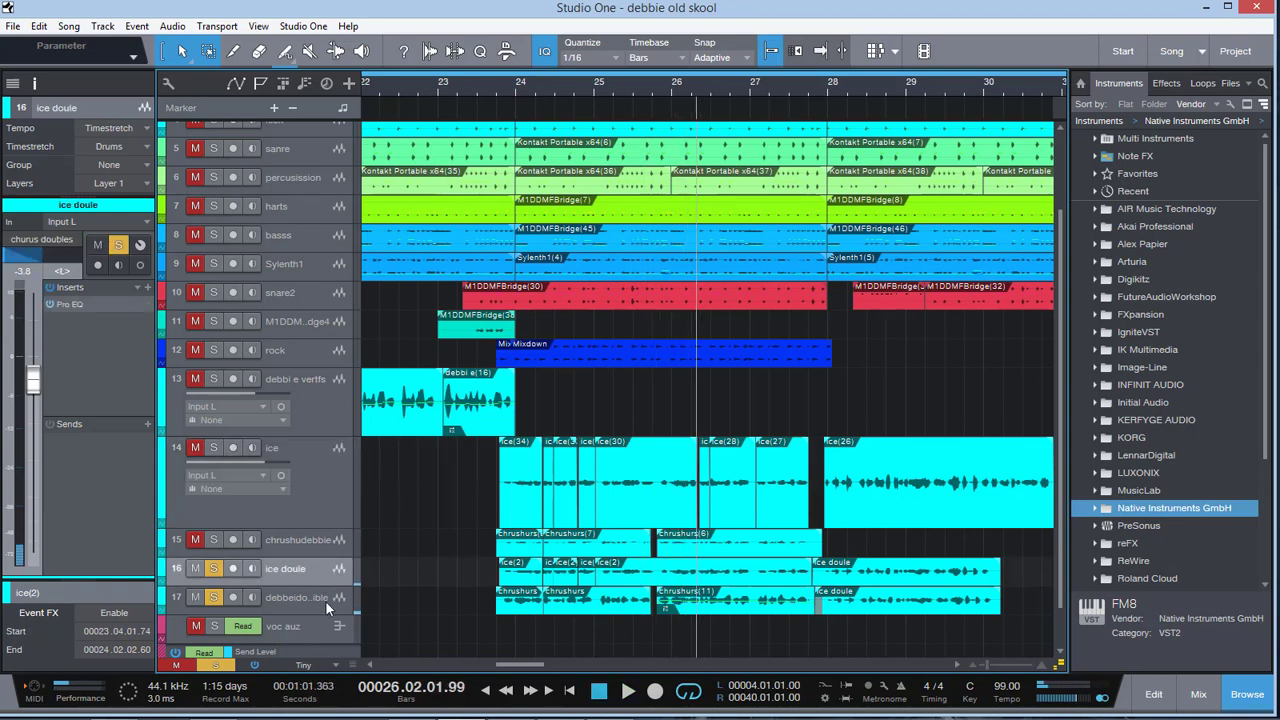
{"action": "left_click", "coordinate": [70, 305]}
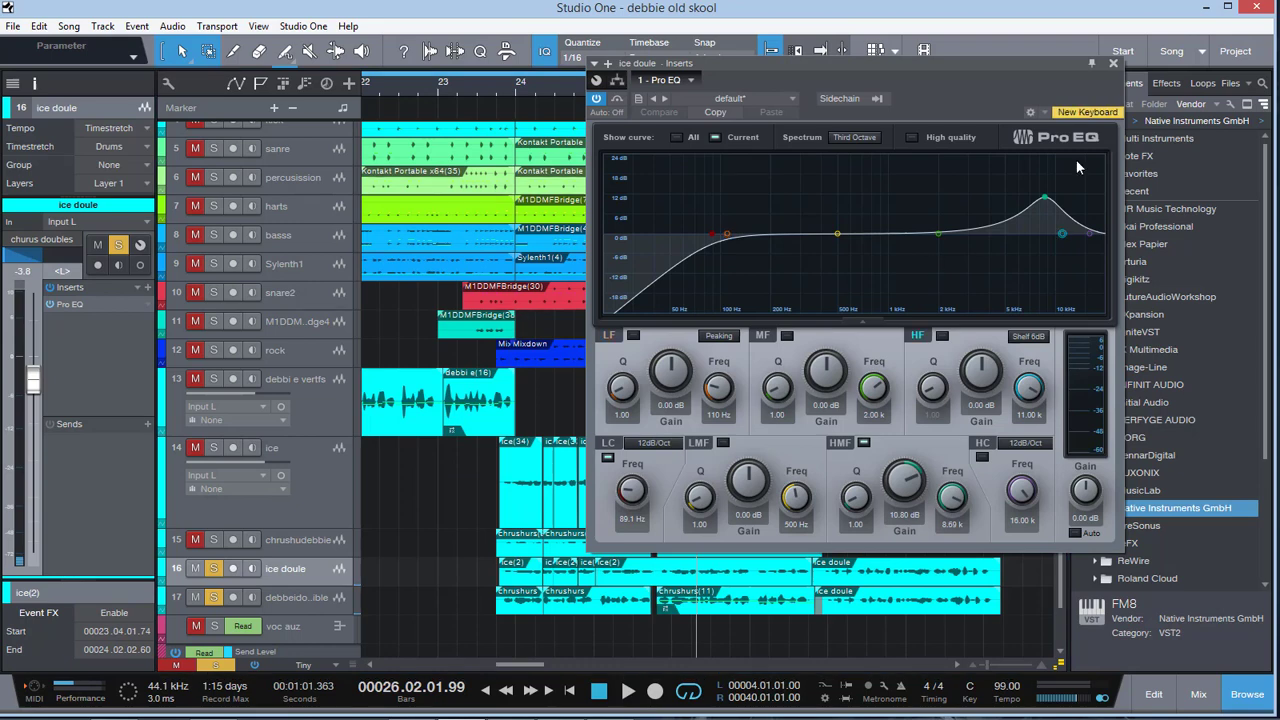
{"action": "left_click", "coordinate": [1112, 64]}
{"action": "left_click", "coordinate": [1122, 51]}
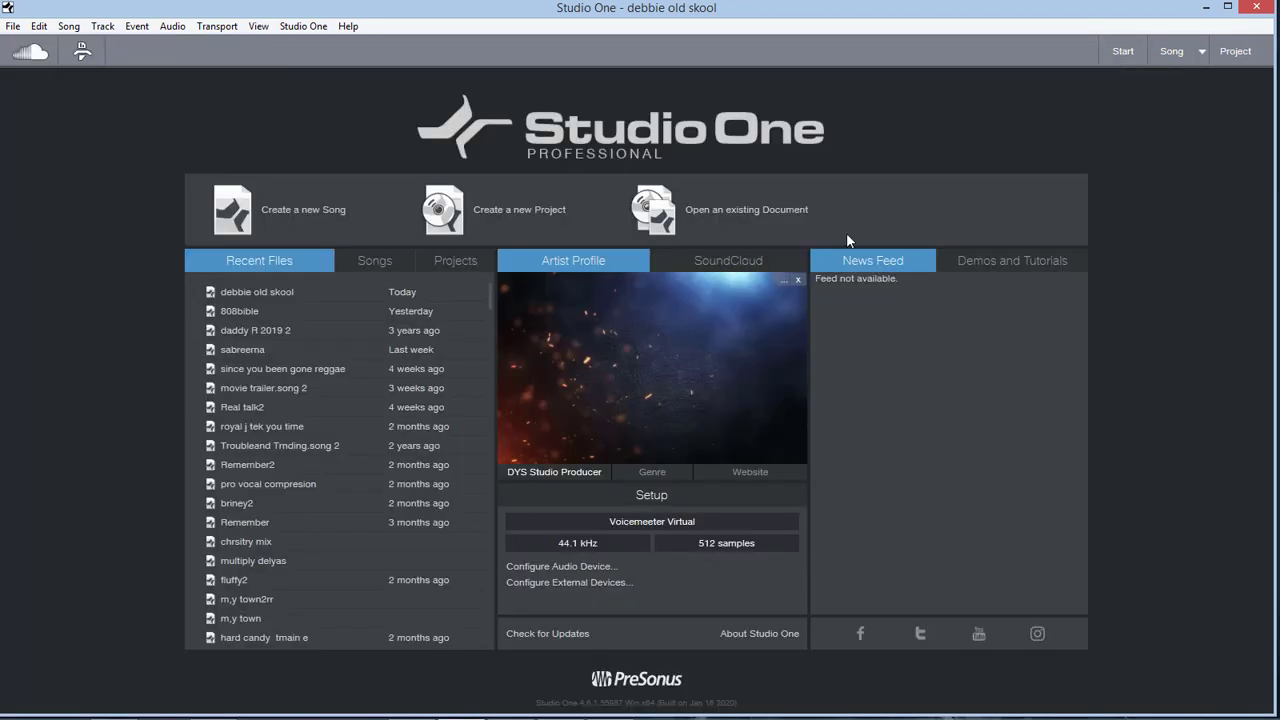
{"action": "left_click", "coordinate": [1201, 51]}
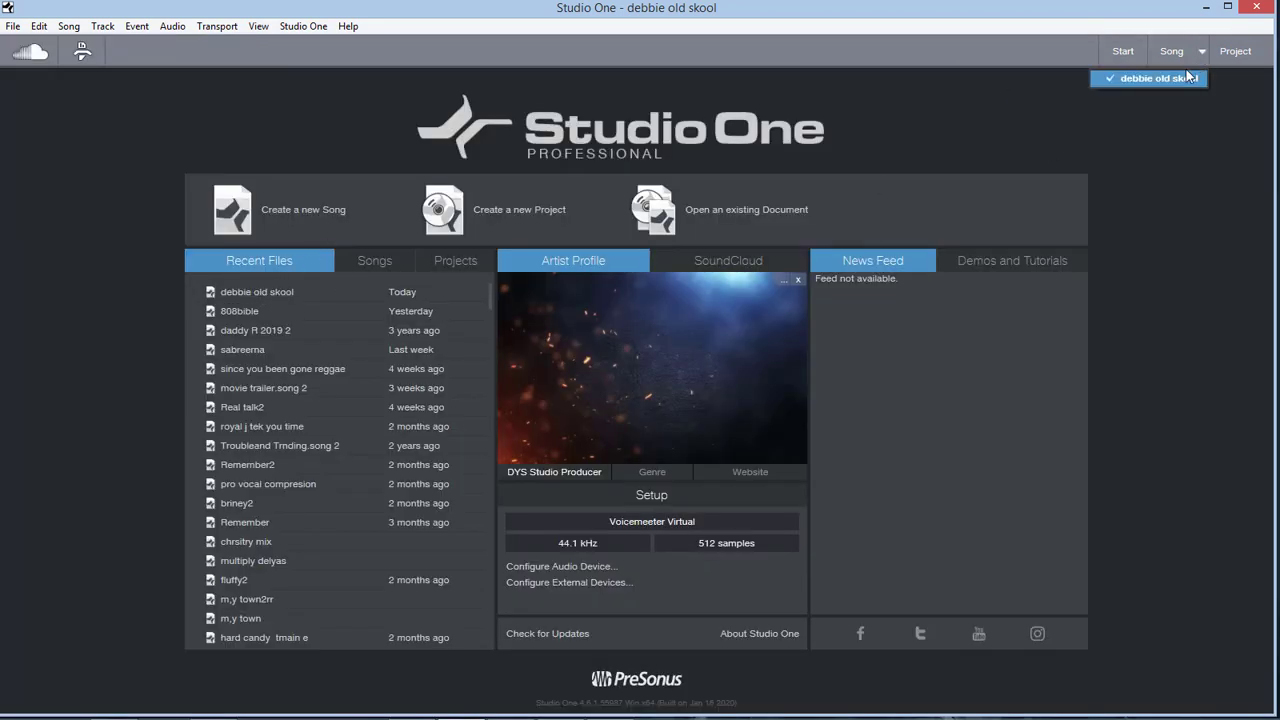
{"action": "left_click", "coordinate": [1172, 55]}
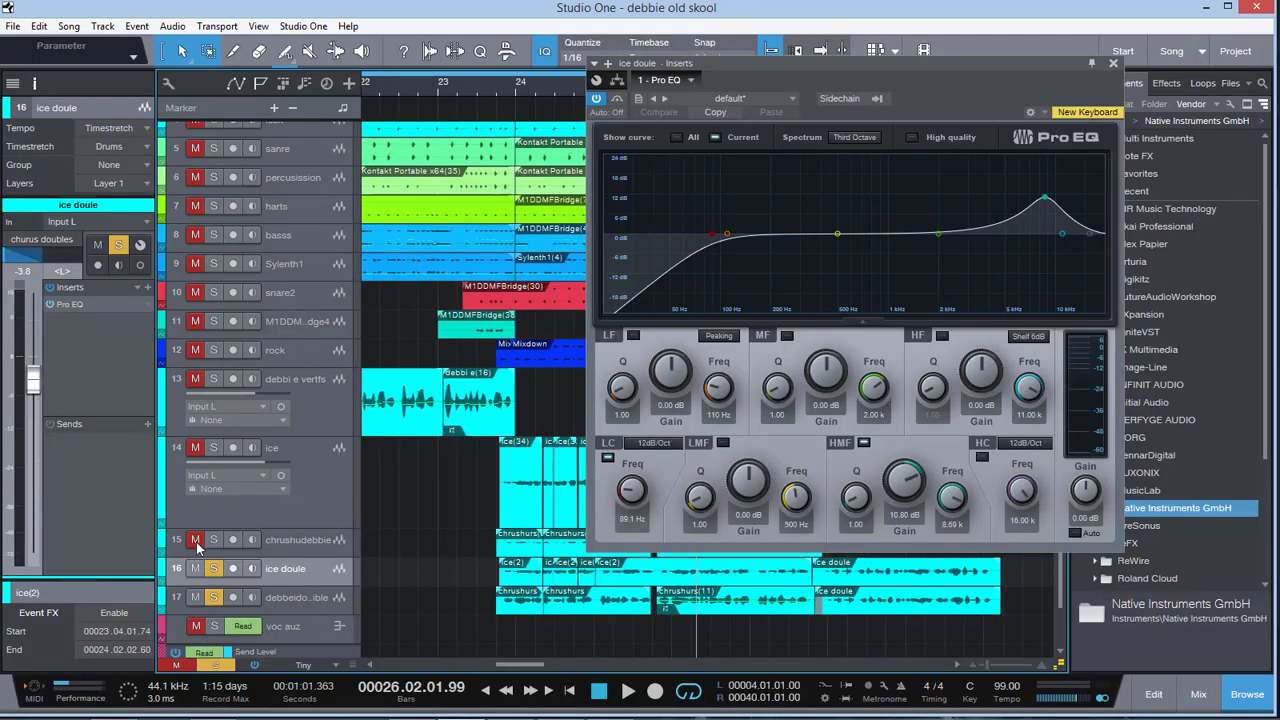
- Solo the lead ice vocal track, play from bar 24, and close the Pro EQ window
{"action": "left_click", "coordinate": [200, 448]}
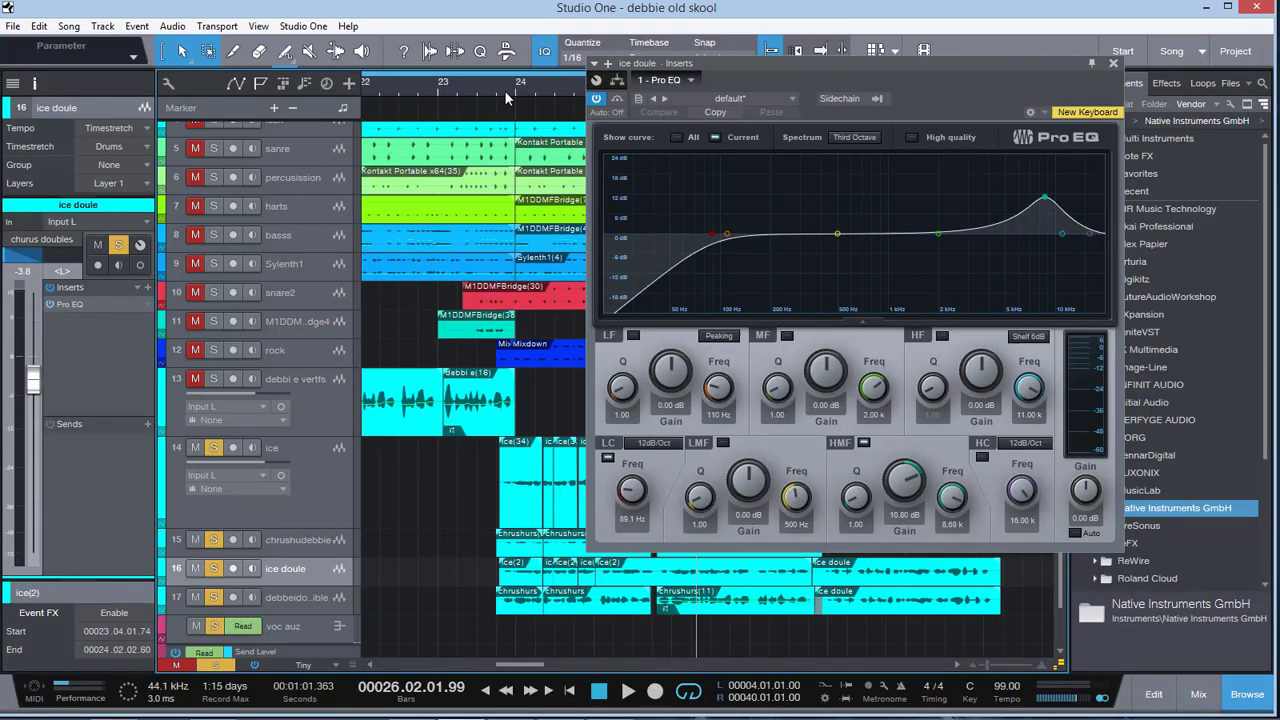
{"action": "key", "text": "space"}
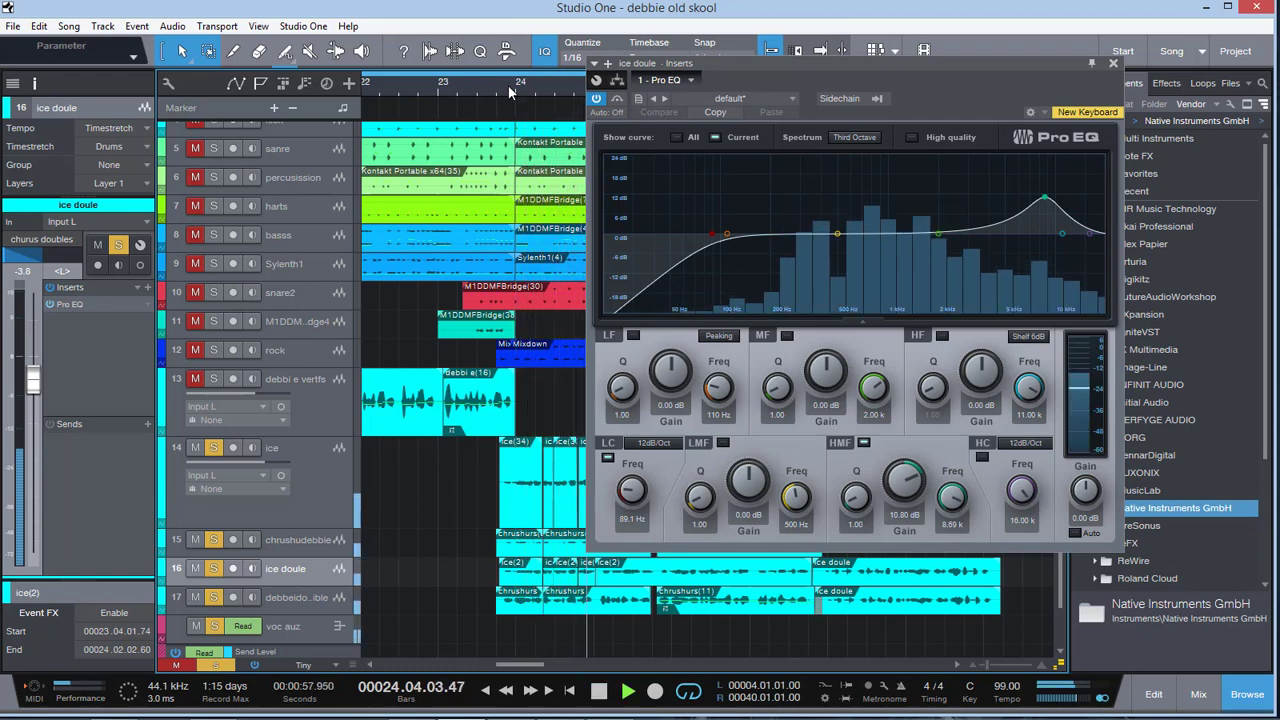
{"action": "left_click", "coordinate": [1112, 64]}
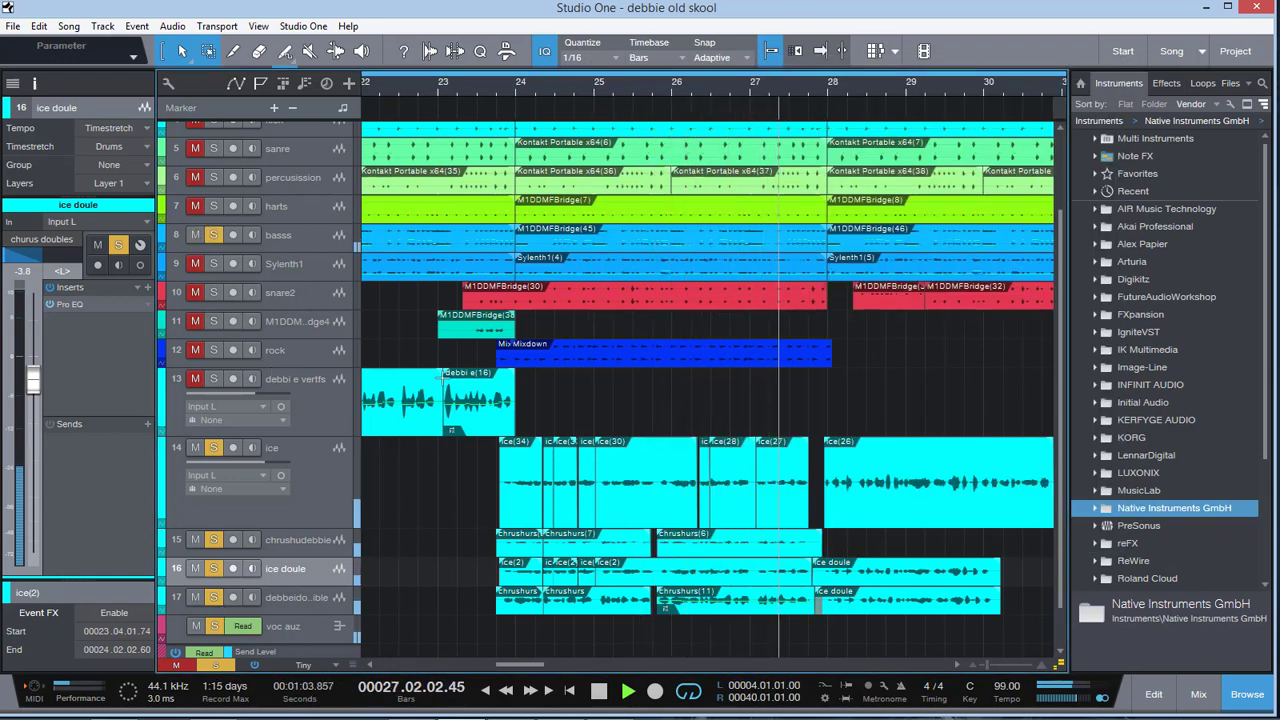
- Replay from just before bar 24 with the ice doule track muted, then stop
{"action": "key", "text": "space"}
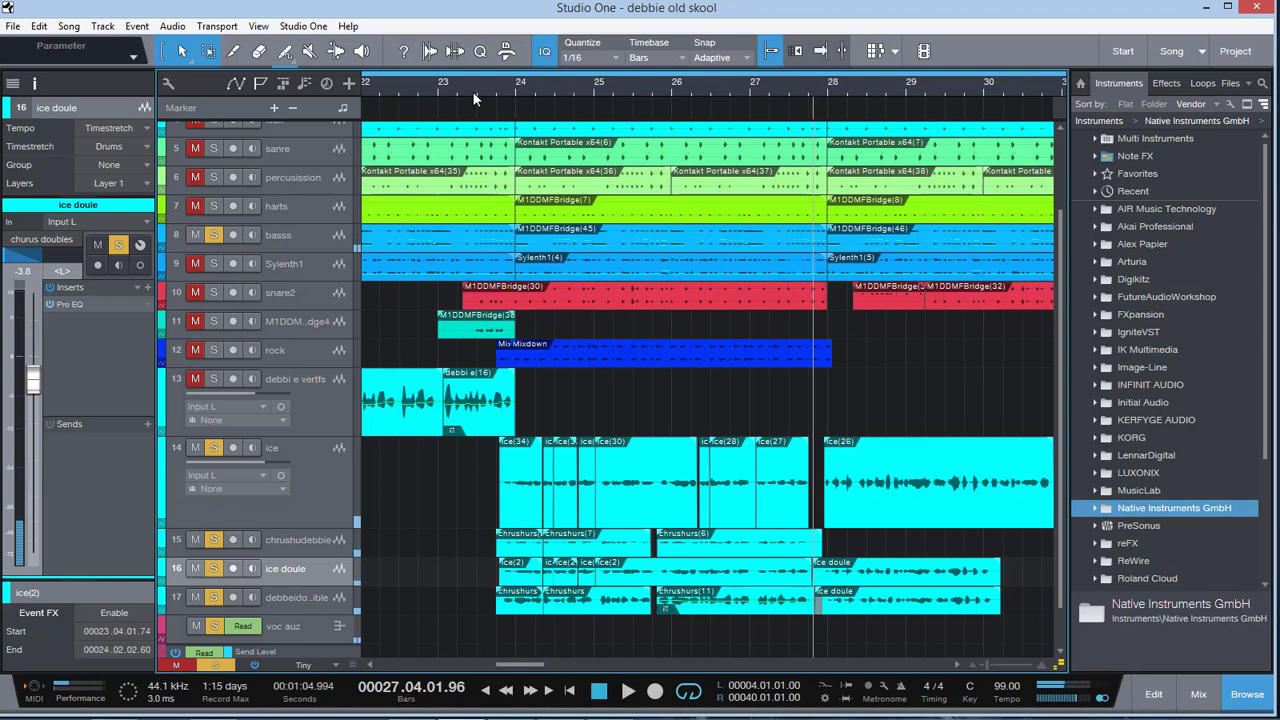
{"action": "left_click", "coordinate": [472, 82]}
{"action": "key", "text": "space"}
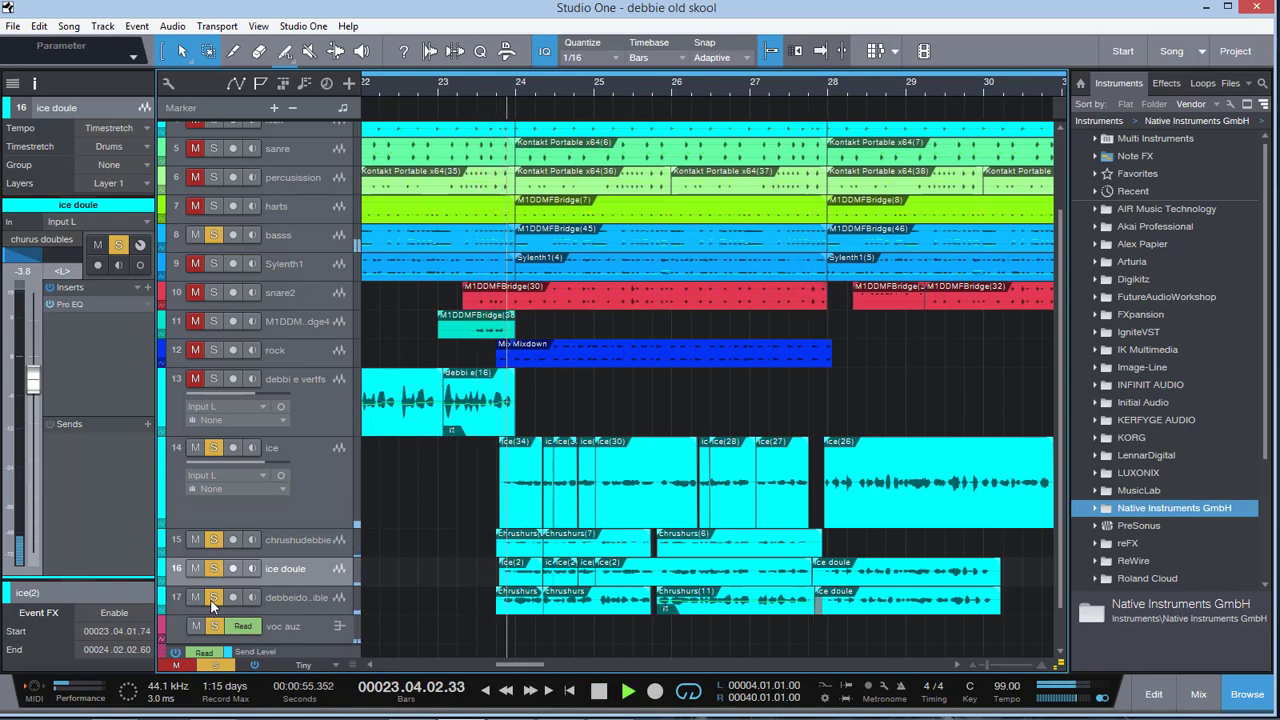
{"action": "left_click", "coordinate": [198, 570]}
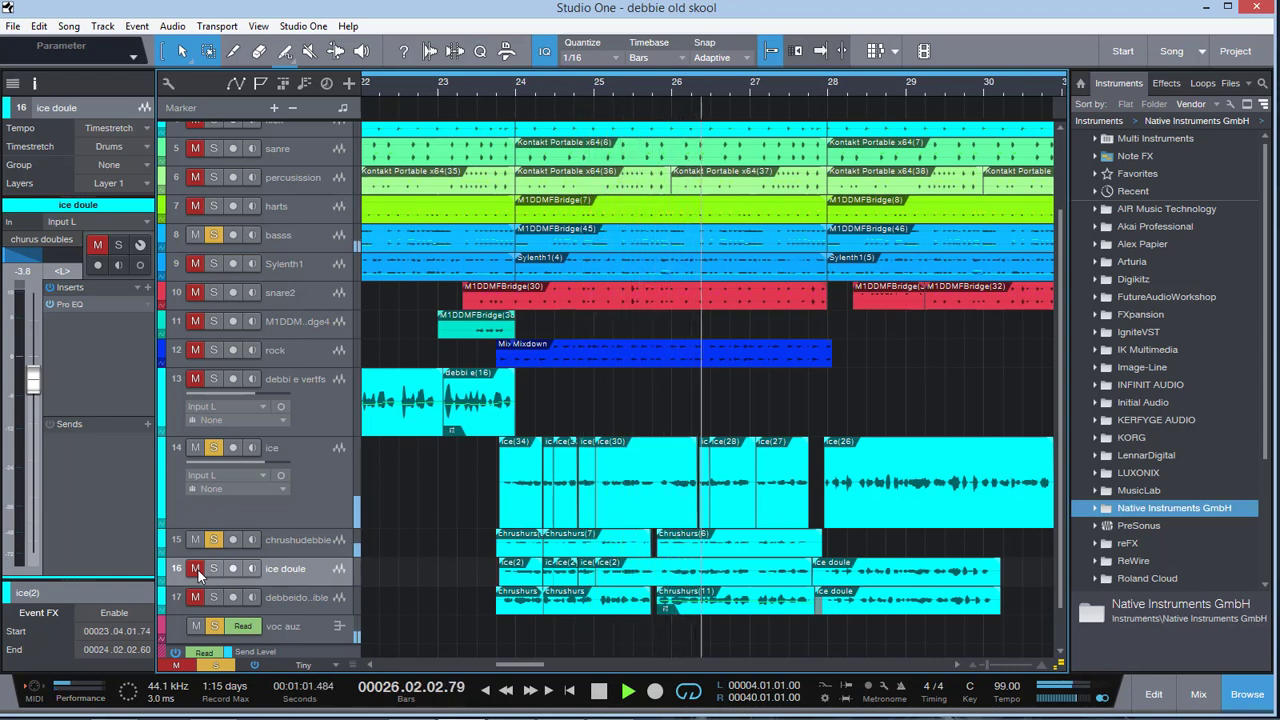
{"action": "key", "text": "space"}
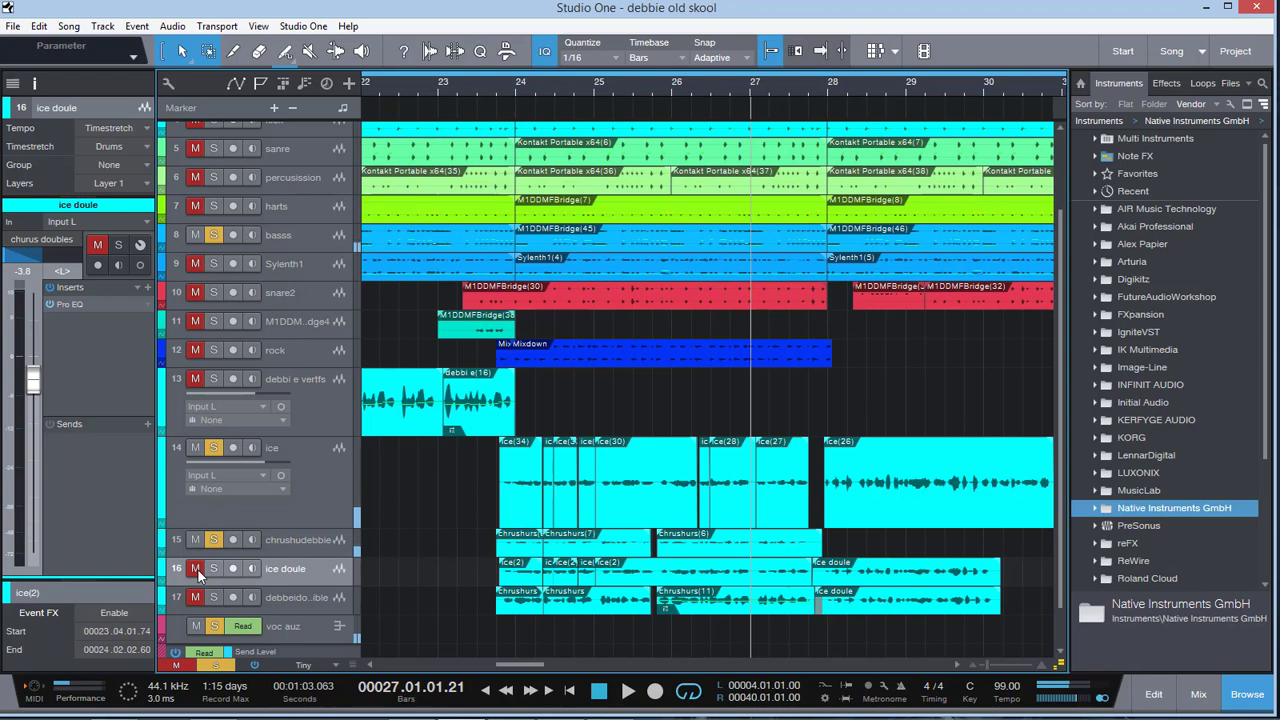
- Review the chrushudebbie chorus track's insert effects, then select the ice doule track
{"action": "left_click", "coordinate": [300, 518]}
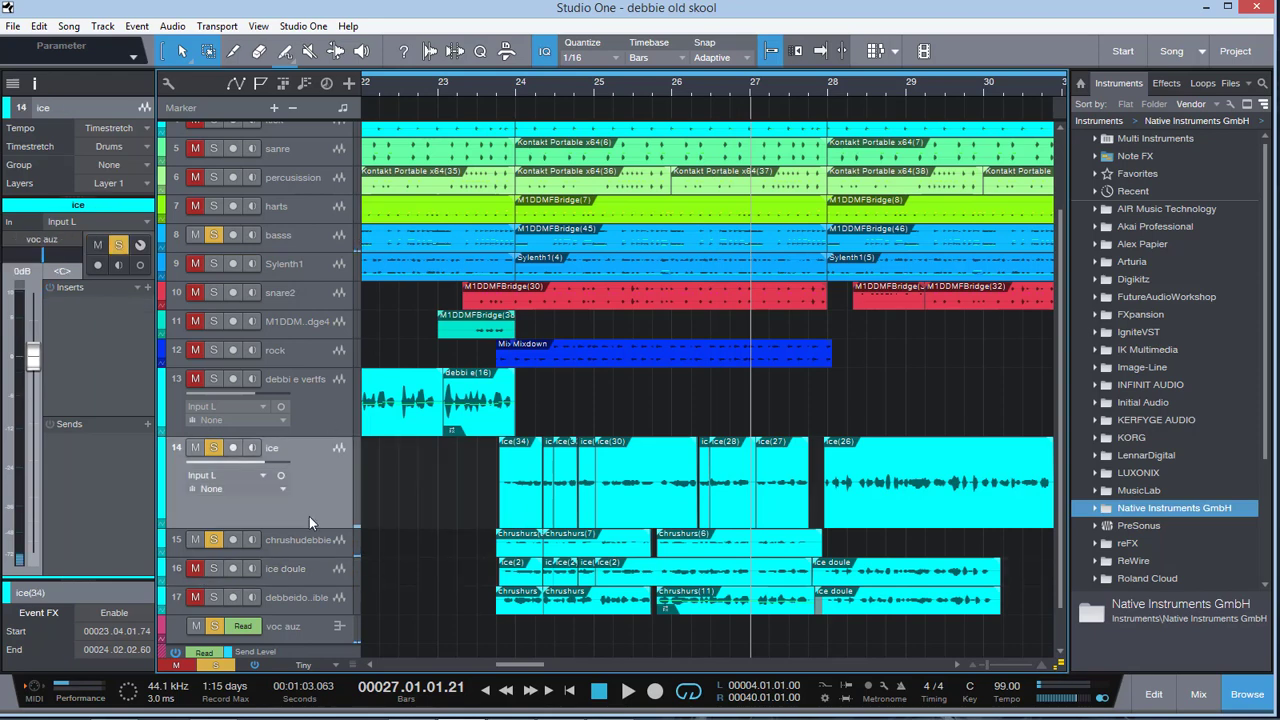
{"action": "left_click", "coordinate": [326, 548]}
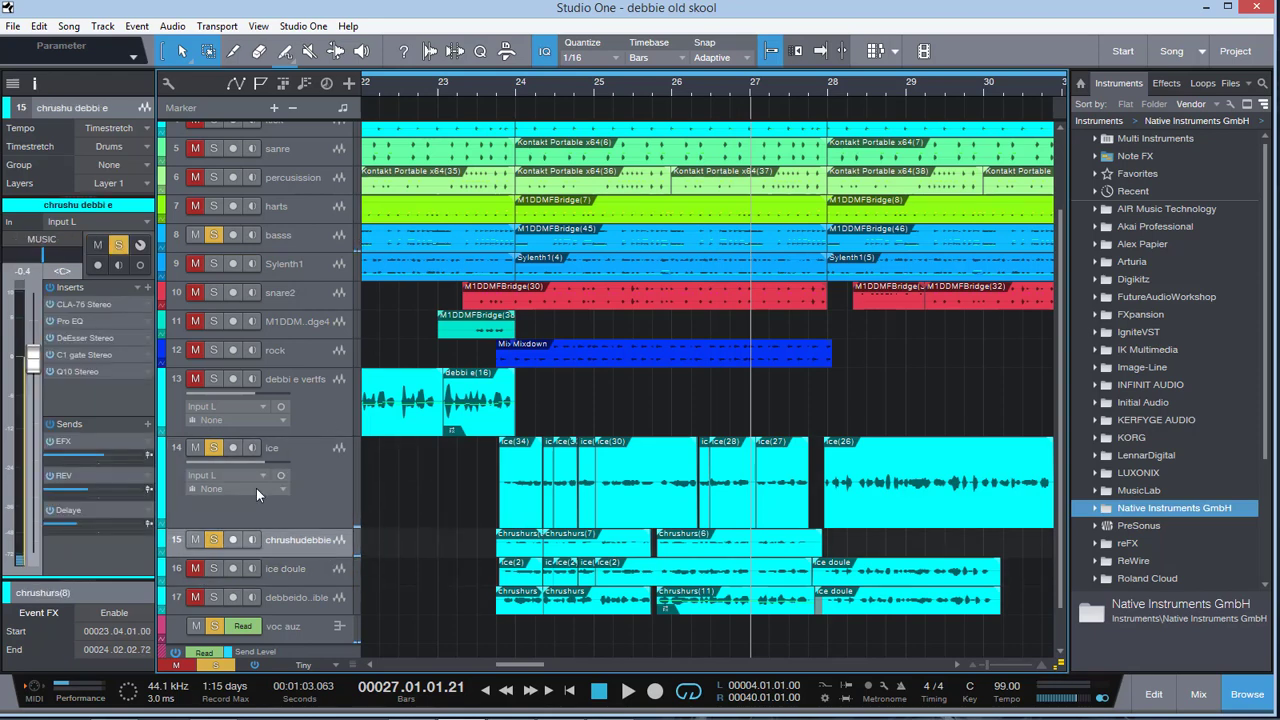
{"action": "left_click", "coordinate": [76, 370]}
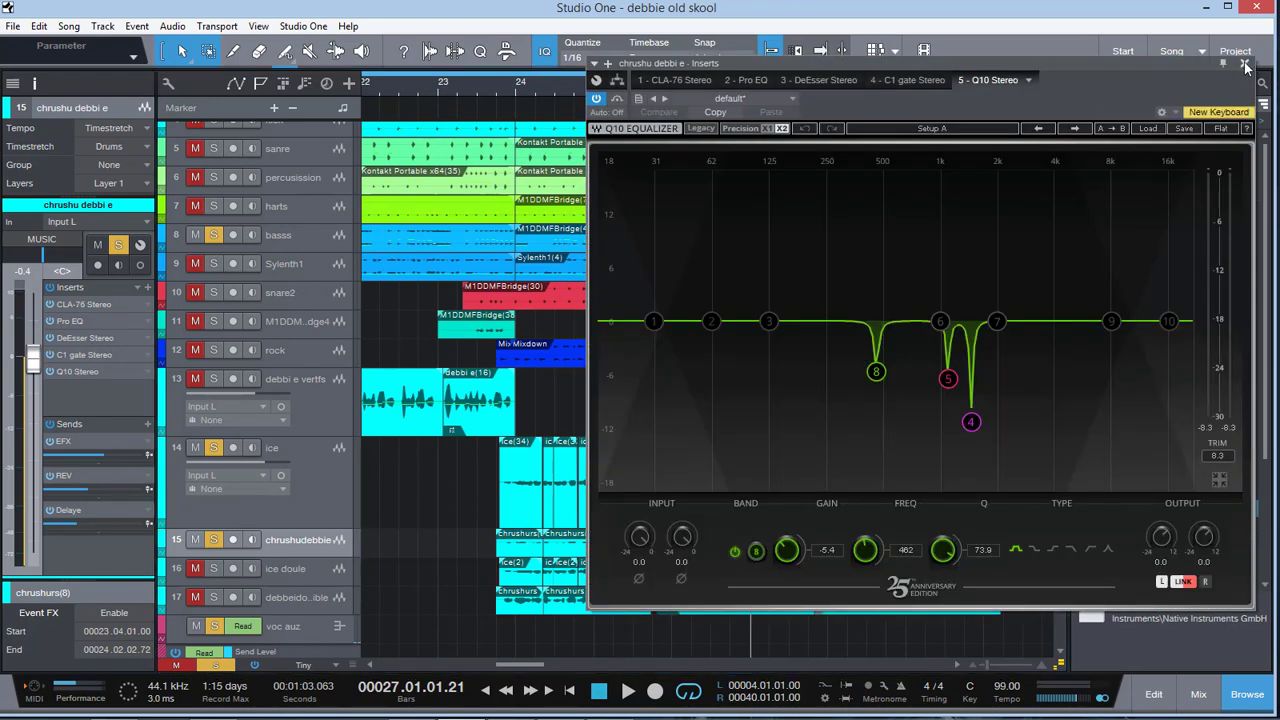
{"action": "left_click", "coordinate": [1244, 63]}
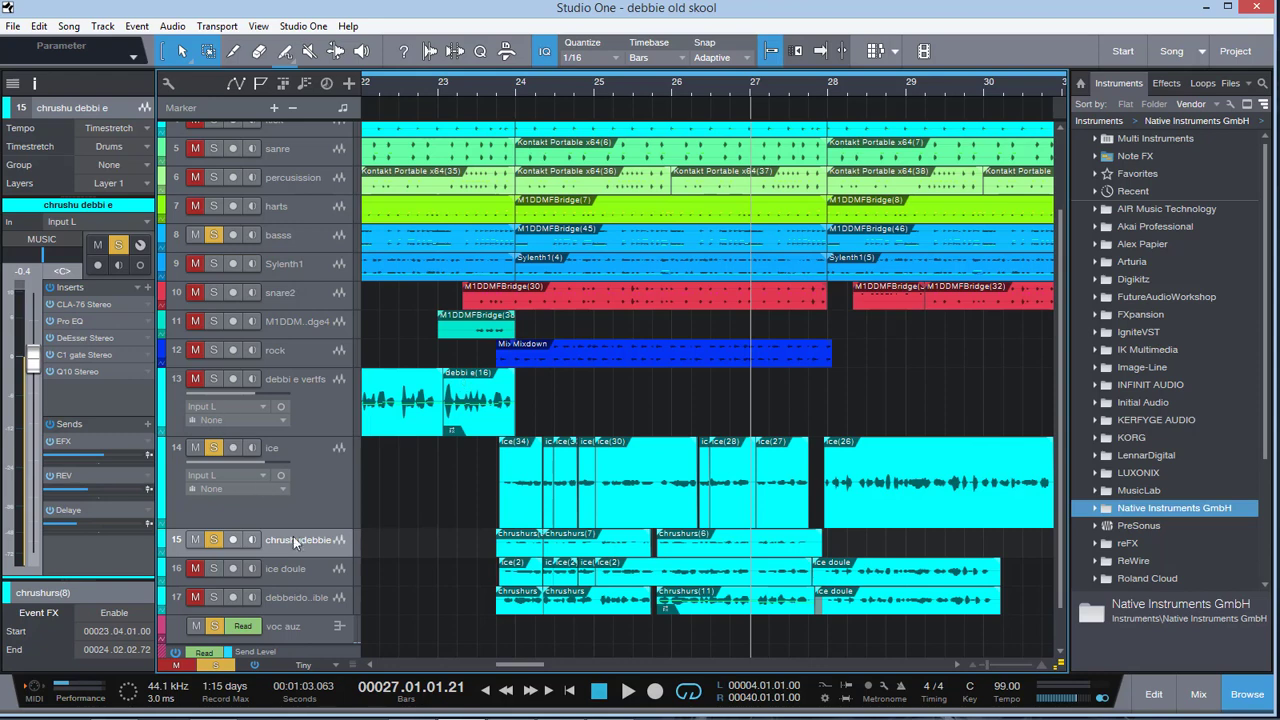
{"action": "left_click", "coordinate": [306, 573]}
- Clear mute and solo on every track and play the song from bar 23
{"action": "left_click", "coordinate": [305, 600]}
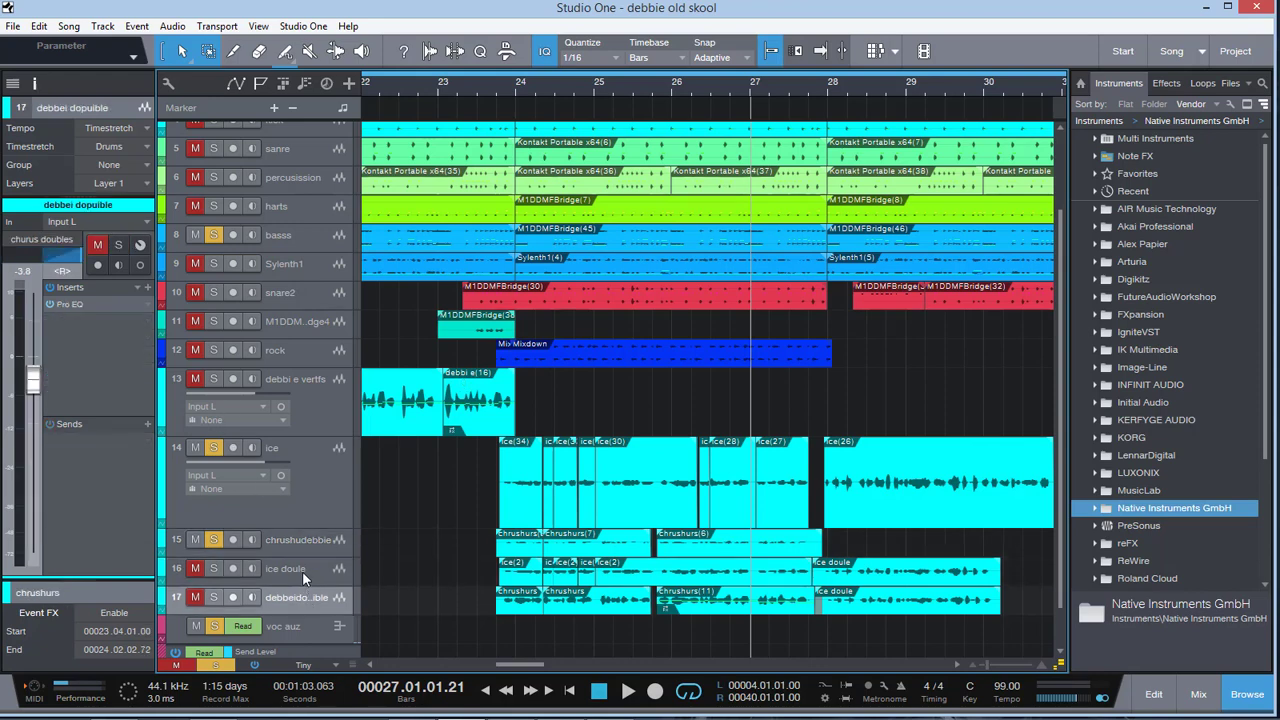
{"action": "left_click", "coordinate": [302, 571]}
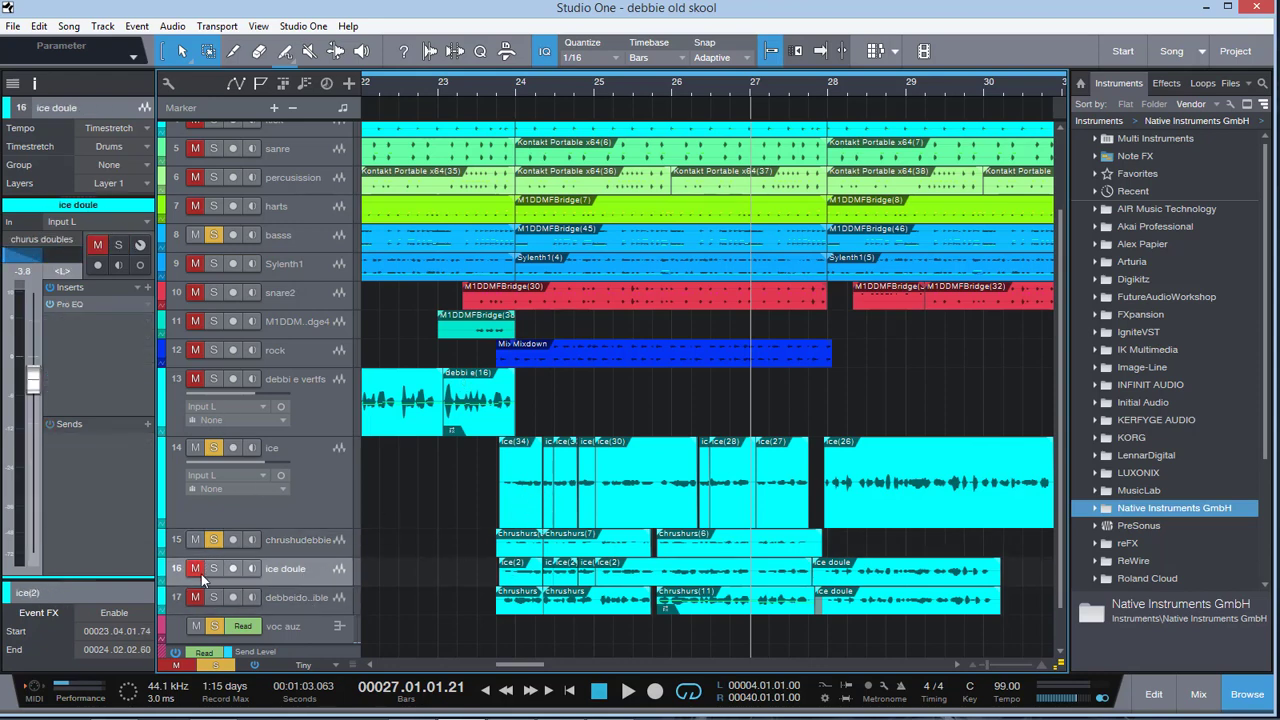
{"action": "left_click", "coordinate": [174, 665]}
{"action": "left_click", "coordinate": [215, 665]}
{"action": "left_click", "coordinate": [485, 83]}
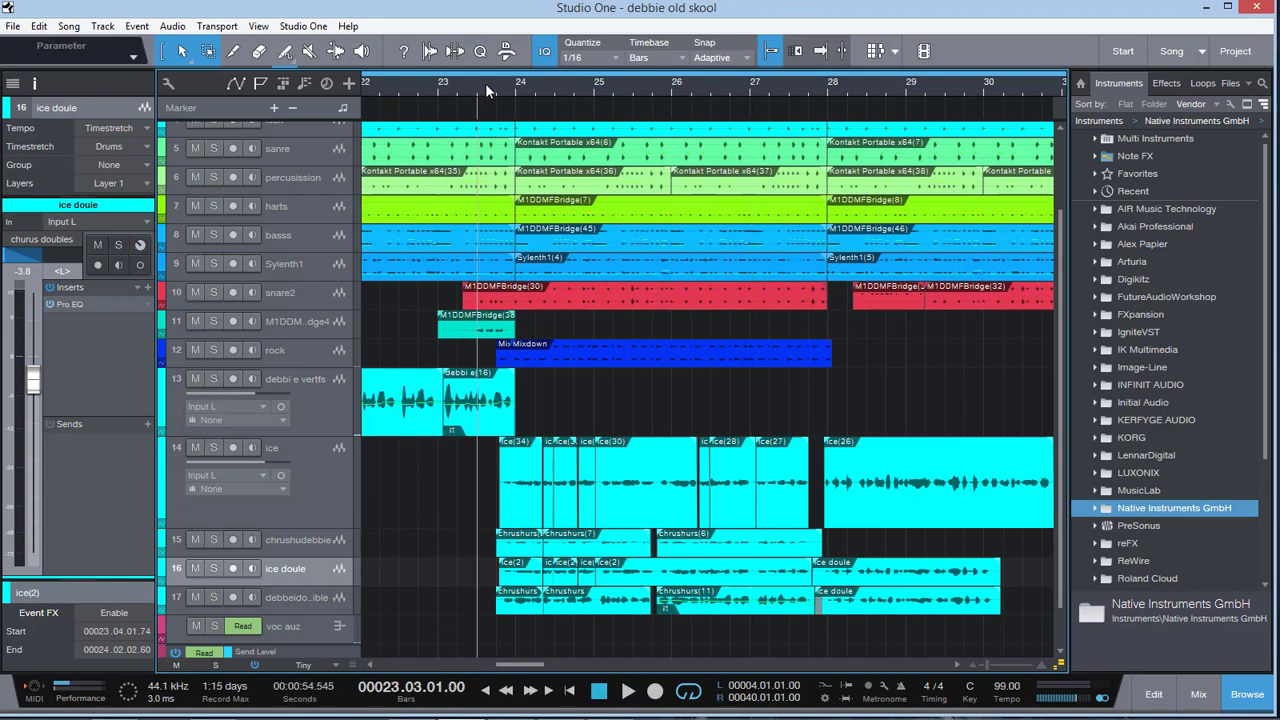
{"action": "key", "text": "space"}
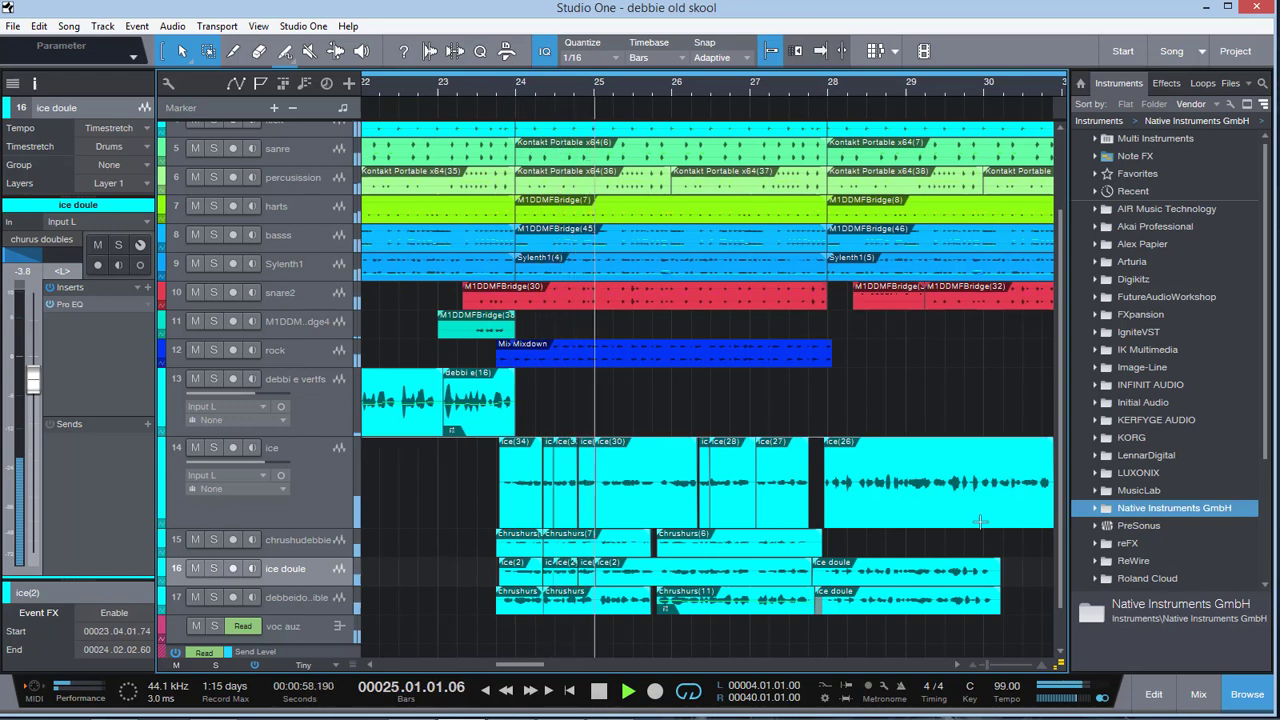
- Zoom the arrangement out to bars 14–46, back to about 19–37, then show the mixing console
{"action": "left_click", "coordinate": [984, 664]}
{"action": "left_click", "coordinate": [984, 664]}
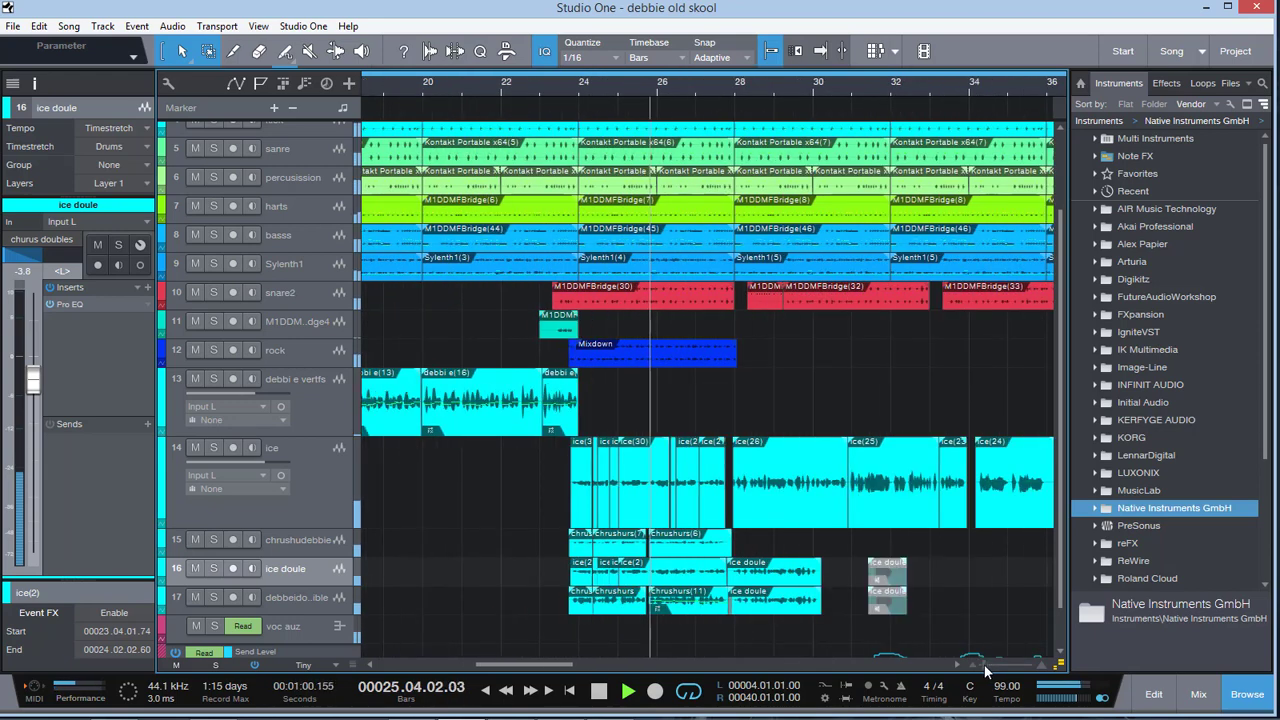
{"action": "left_click", "coordinate": [984, 664]}
{"action": "left_click", "coordinate": [984, 664]}
{"action": "left_click_drag", "start_coordinate": [984, 668], "coordinate": [998, 668]}
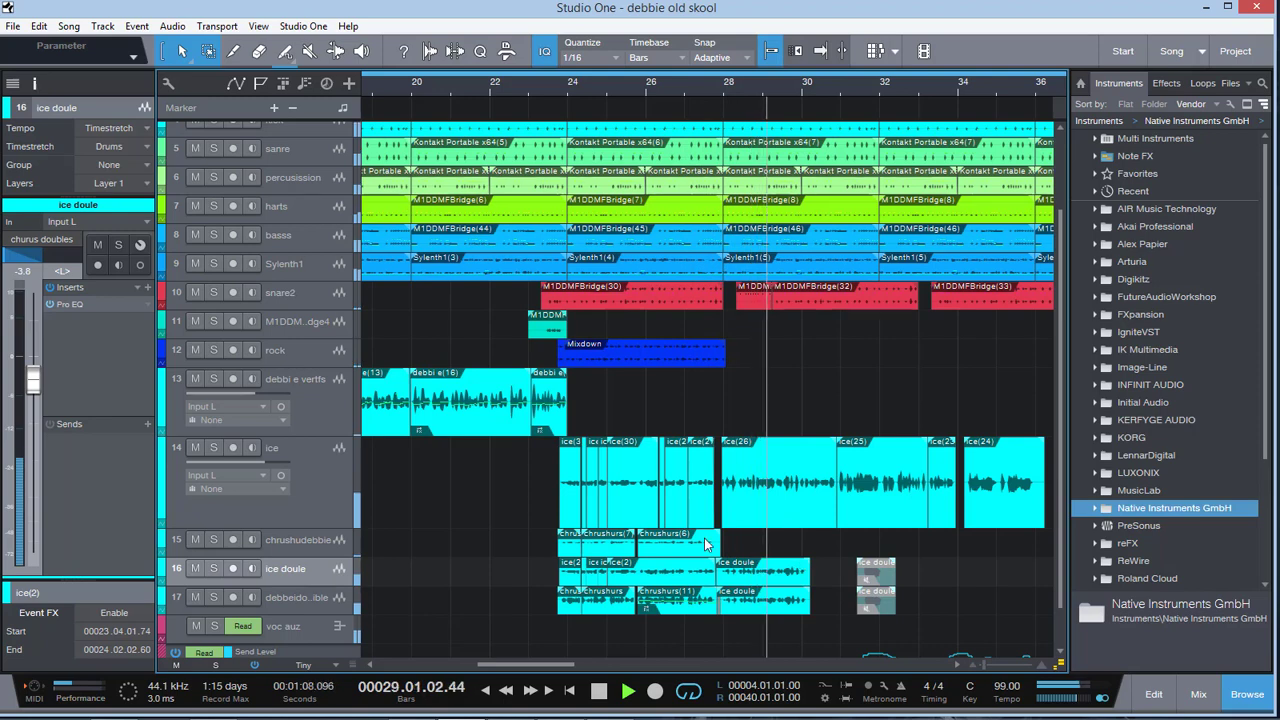
{"action": "left_click_drag", "start_coordinate": [561, 664], "coordinate": [636, 664]}
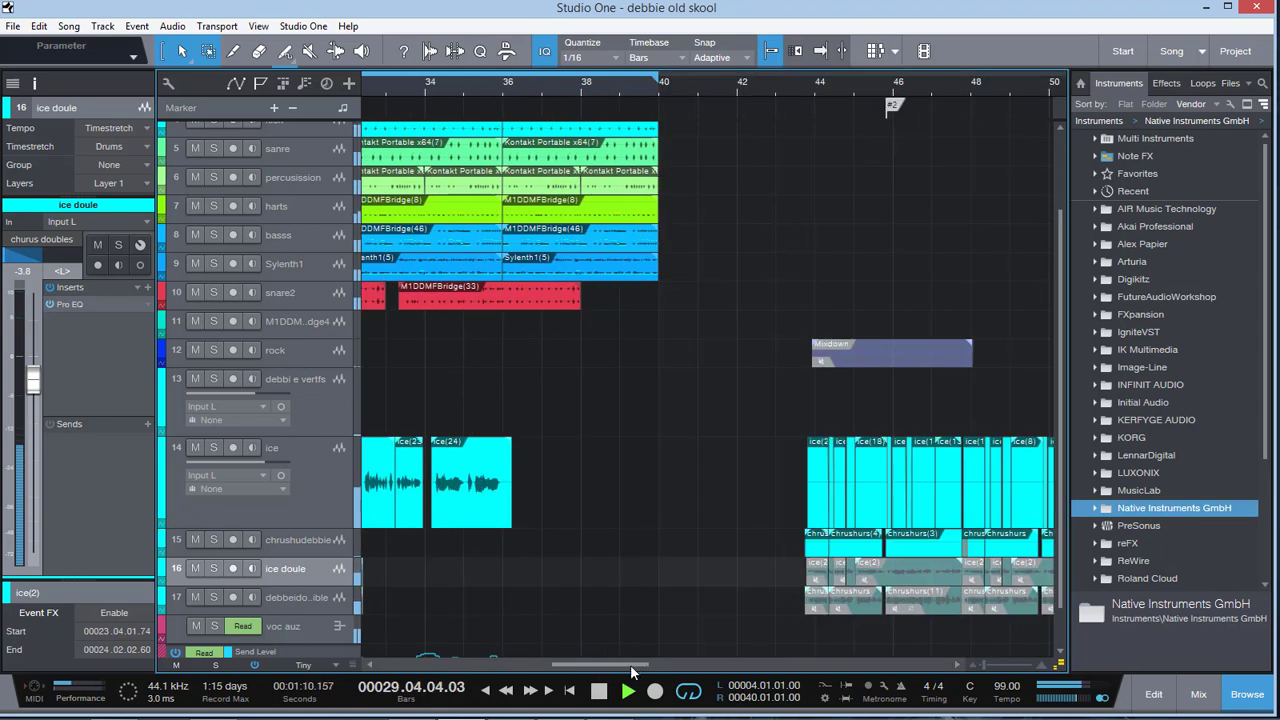
{"action": "left_click", "coordinate": [1197, 694]}
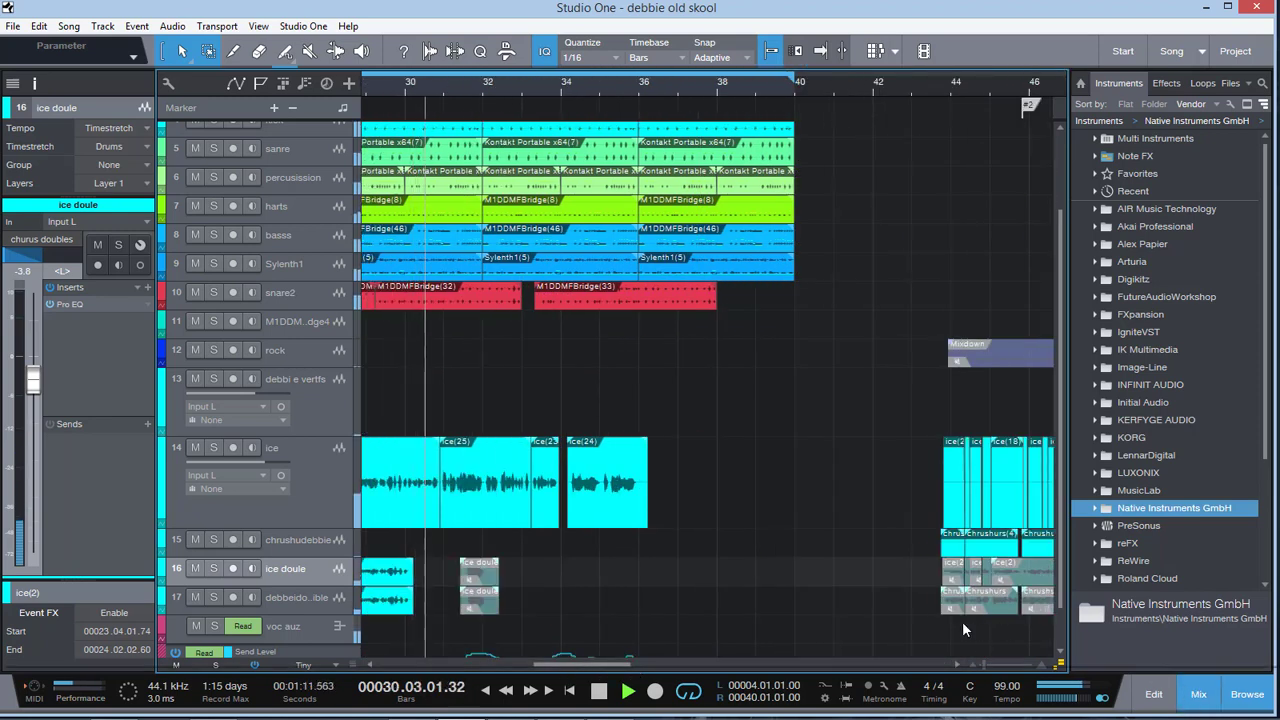
{"action": "left_click_drag", "start_coordinate": [708, 655], "coordinate": [915, 656]}
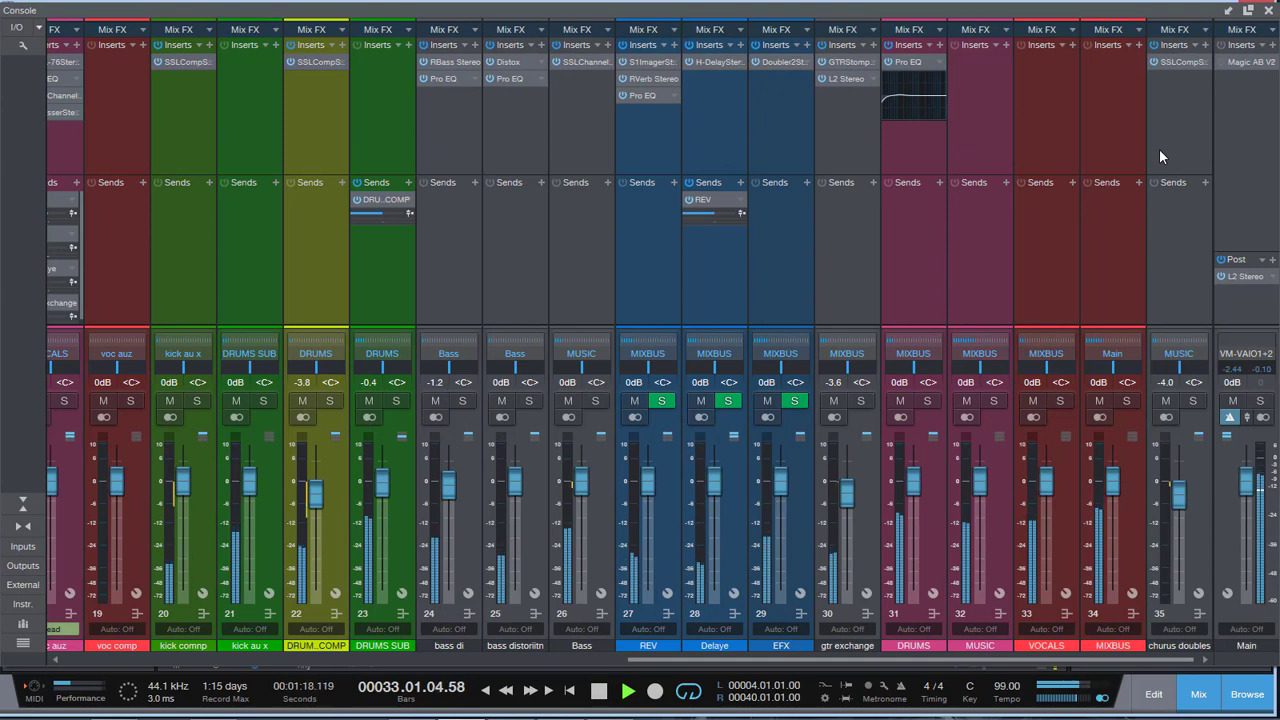
- Stop playback, check the voc auz SSLChannel plug-in, then close the console back to the arrangement
{"action": "key", "text": "space"}
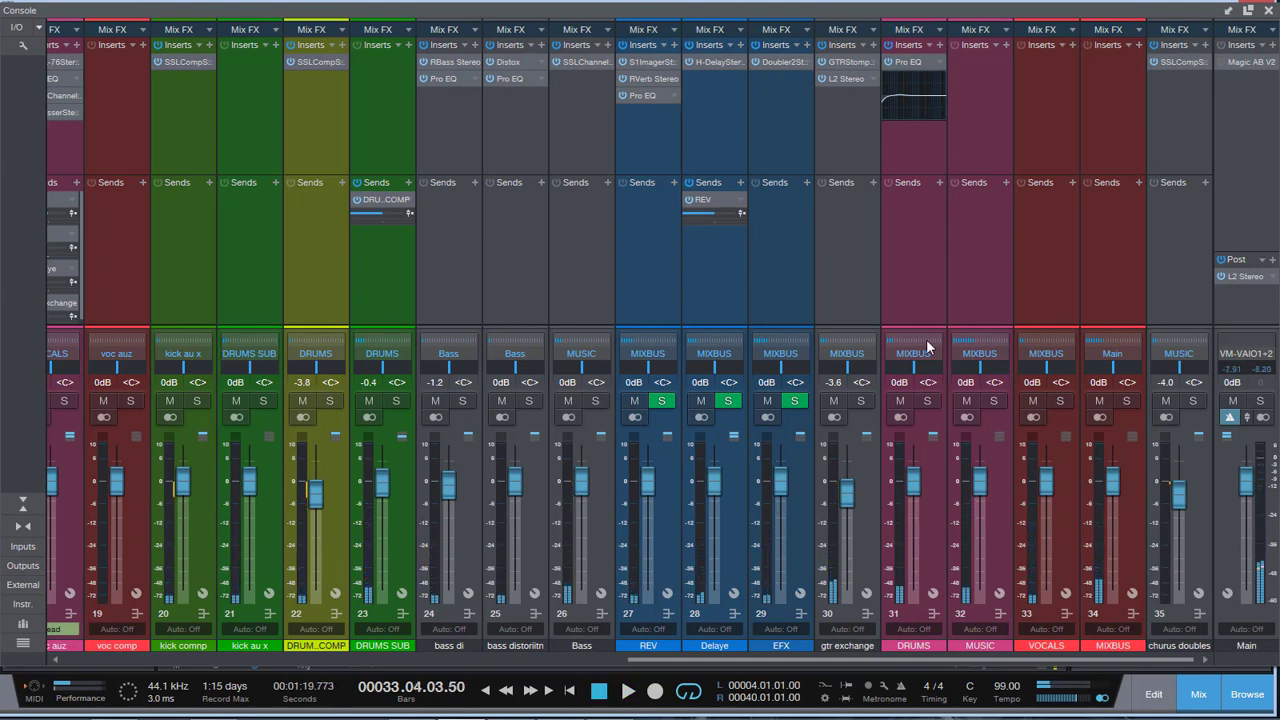
{"action": "left_click_drag", "start_coordinate": [763, 657], "coordinate": [517, 646]}
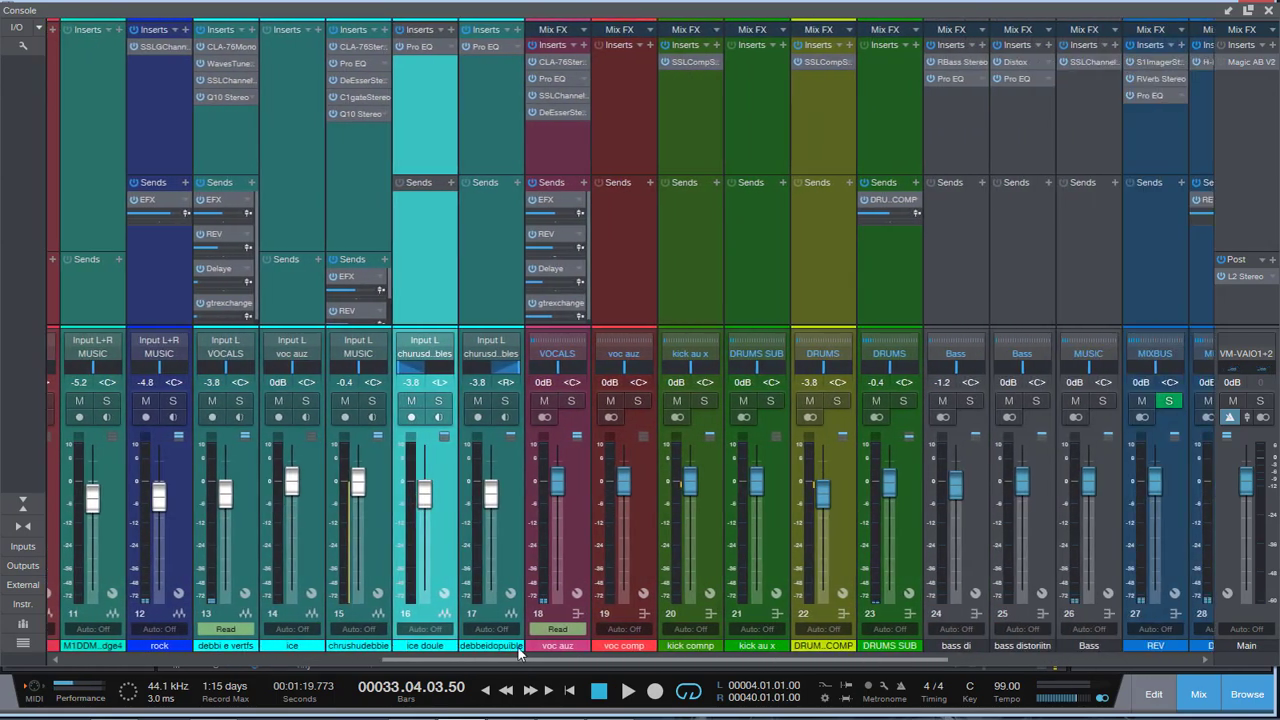
{"action": "double_click", "coordinate": [553, 96]}
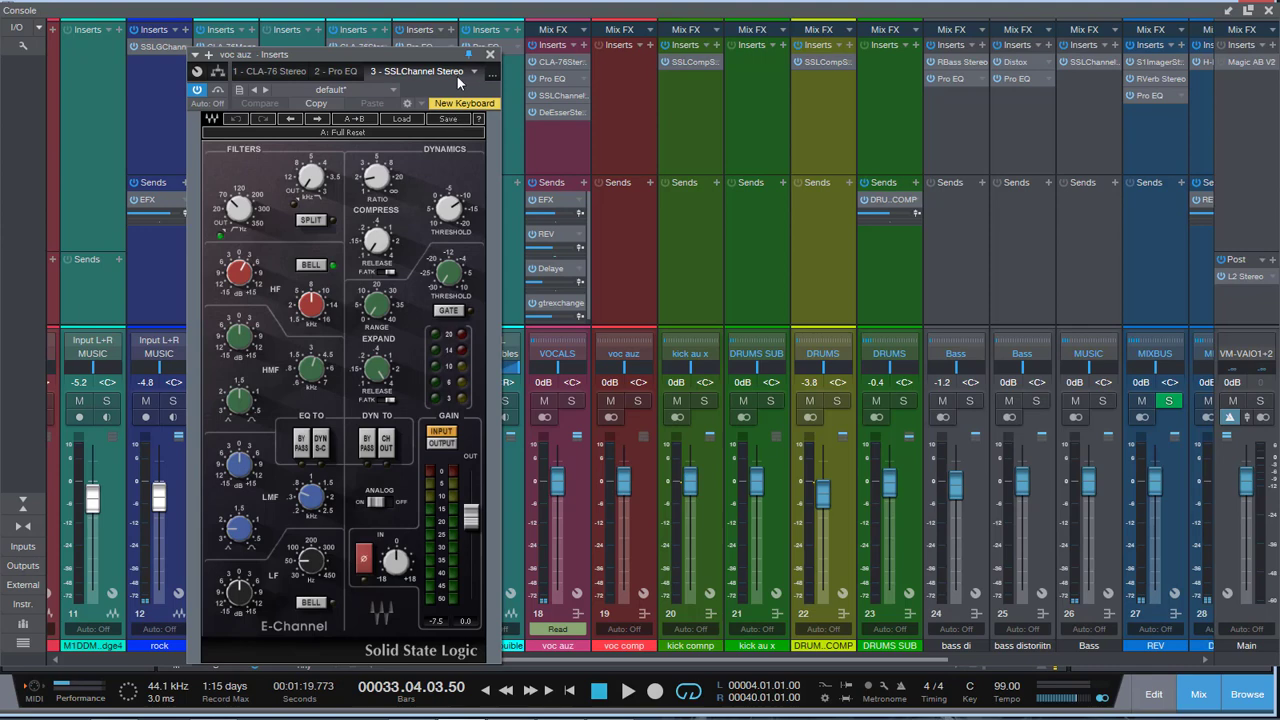
{"action": "left_click", "coordinate": [490, 56]}
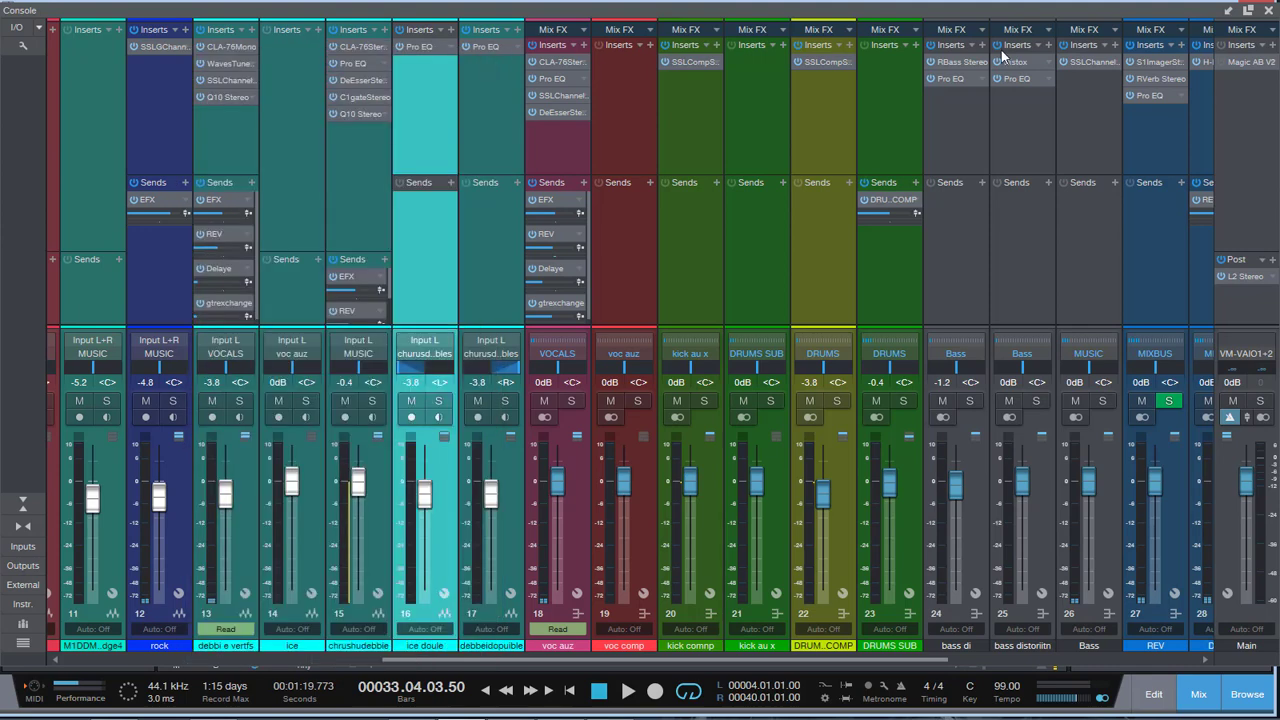
{"action": "left_click", "coordinate": [1270, 10]}
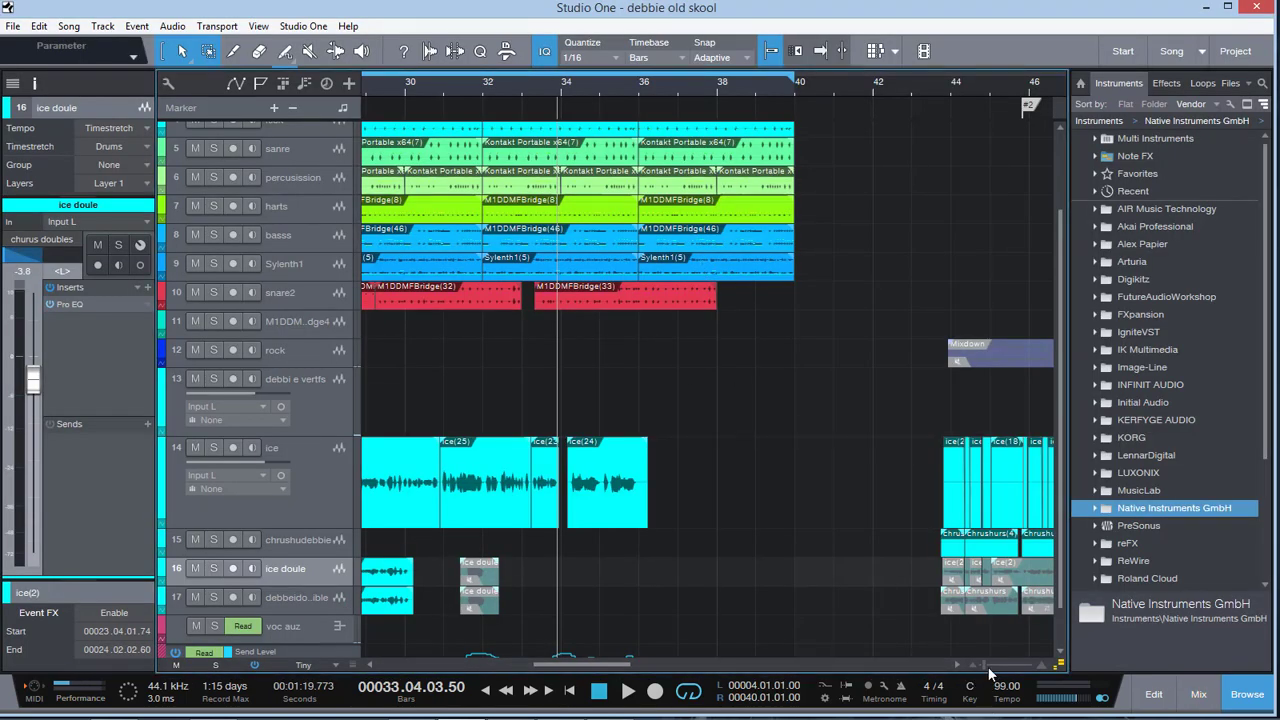
- Zoom in around the playhead and look over the Sylenth1, snare2, sanre, Mixdown(3) and FM8 tracks
{"action": "key", "text": "e"}
{"action": "scroll", "coordinate": [689, 437], "scroll_direction": "down", "scroll_amount": 2}
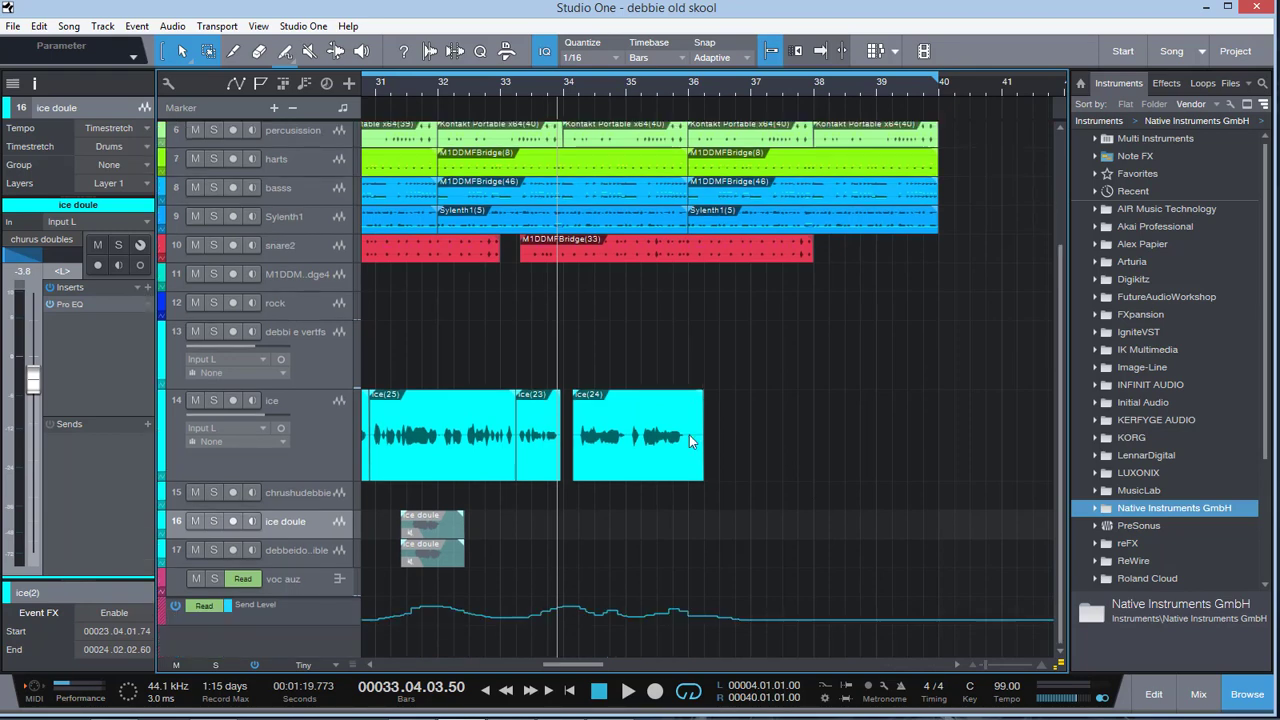
{"action": "scroll", "coordinate": [689, 435], "scroll_direction": "up", "scroll_amount": 5}
{"action": "scroll", "coordinate": [689, 435], "scroll_direction": "down", "scroll_amount": 5}
{"action": "scroll", "coordinate": [689, 435], "scroll_direction": "up", "scroll_amount": 5}
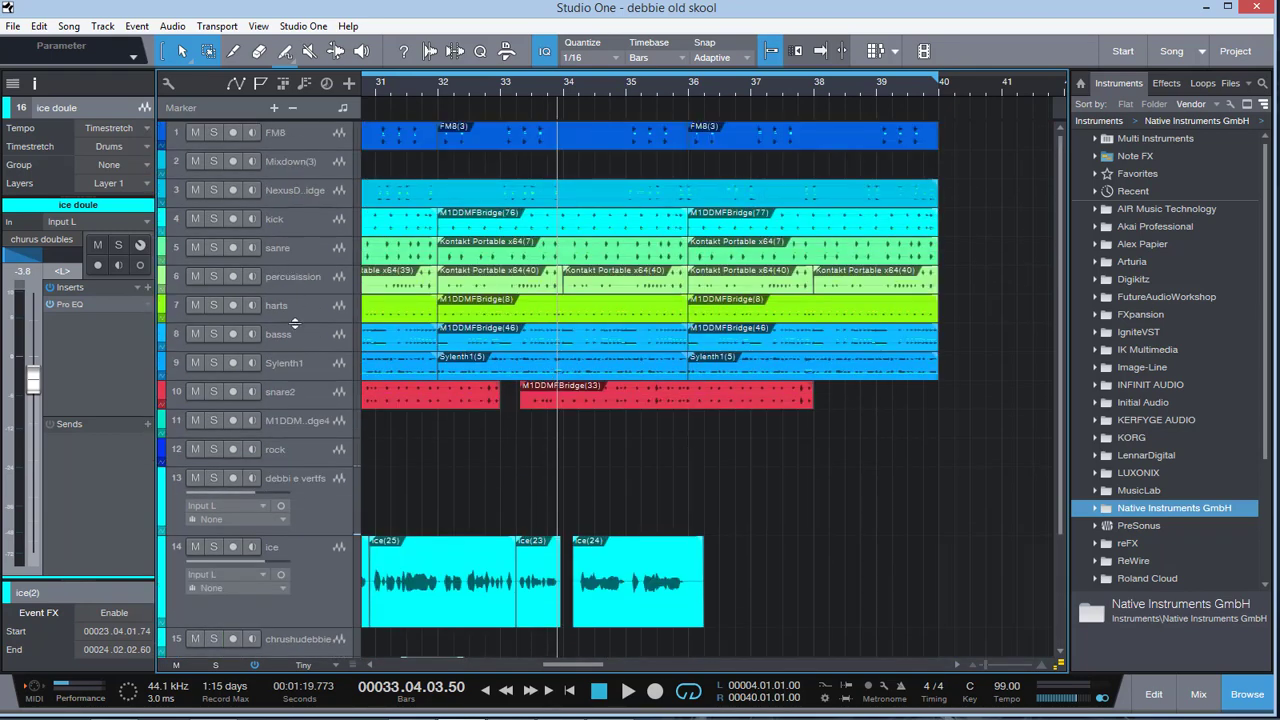
{"action": "left_click", "coordinate": [304, 365]}
{"action": "left_click", "coordinate": [305, 388]}
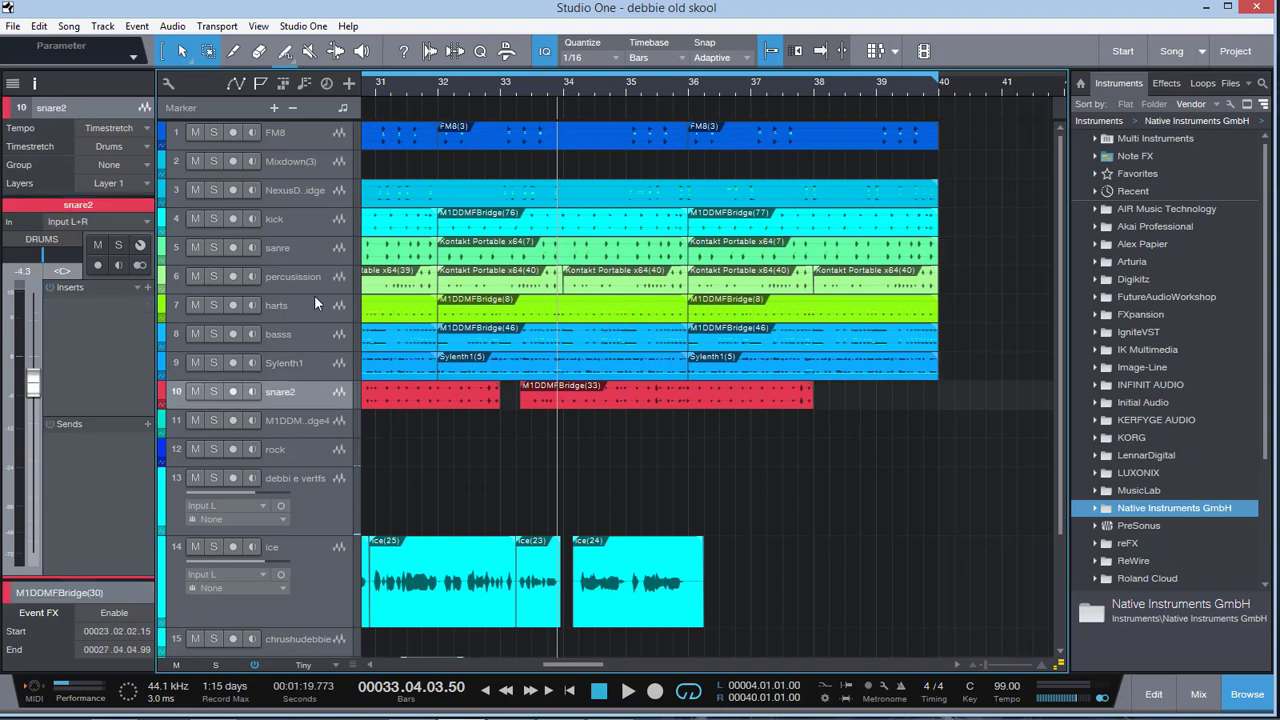
{"action": "left_click", "coordinate": [298, 247]}
{"action": "left_click", "coordinate": [307, 159]}
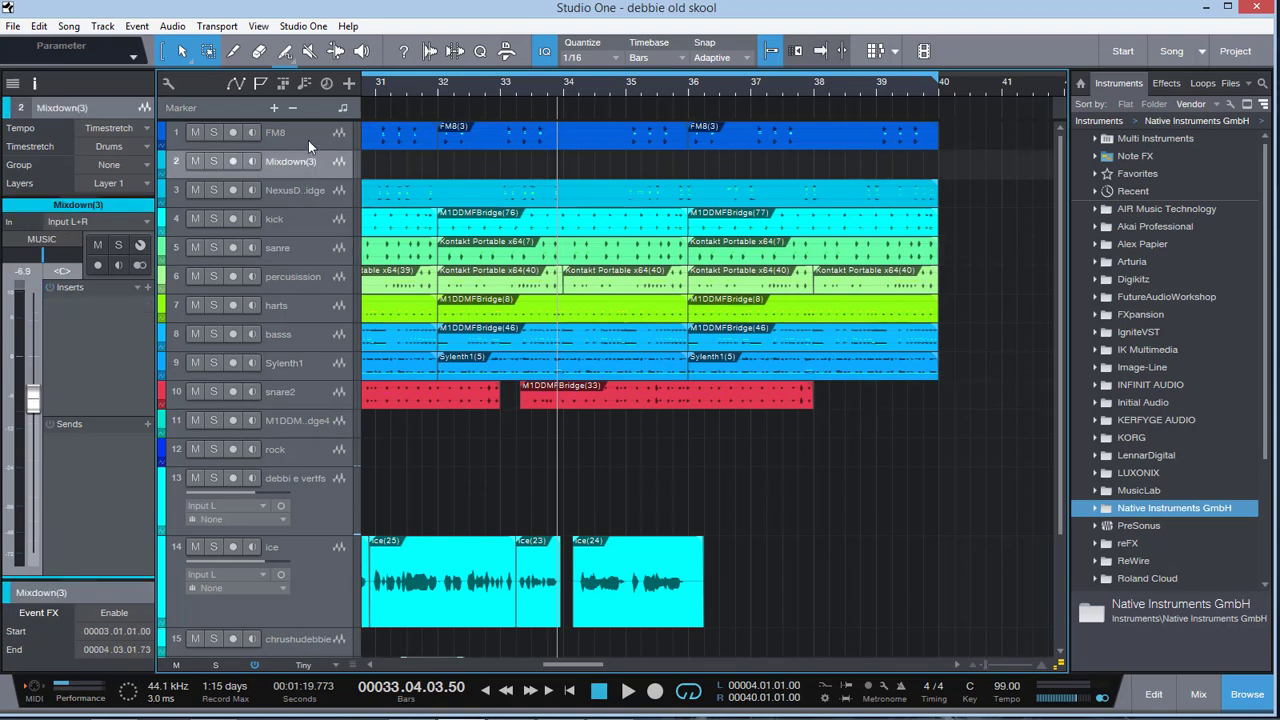
{"action": "left_click", "coordinate": [308, 140]}
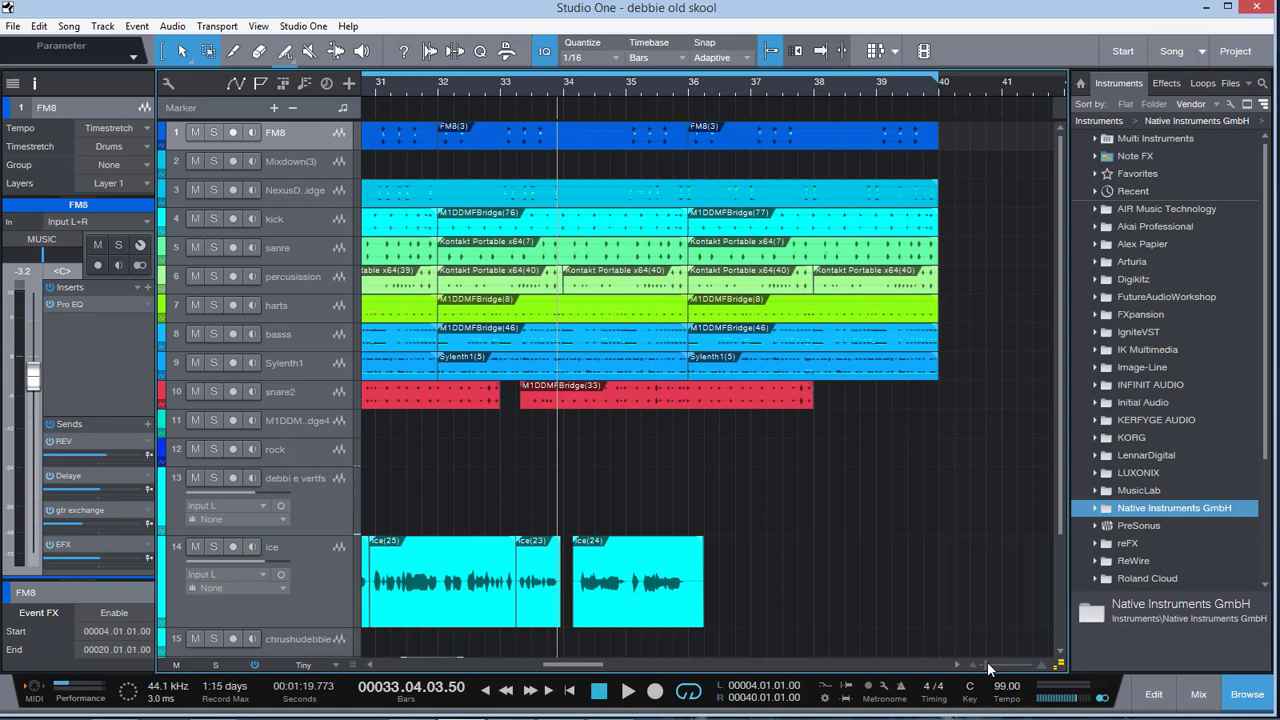
- Return to the song start, play from there, and zoom out to show the whole song
{"action": "left_click_drag", "start_coordinate": [988, 668], "coordinate": [982, 672]}
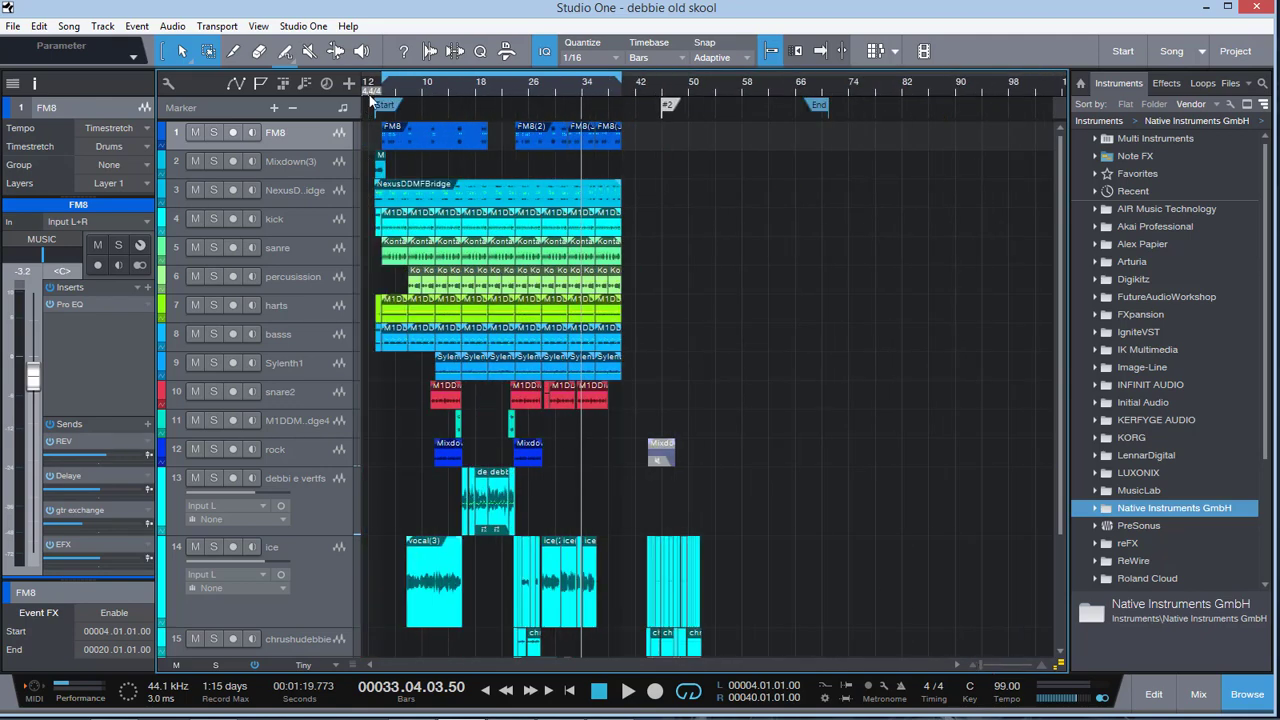
{"action": "key", "text": "Home"}
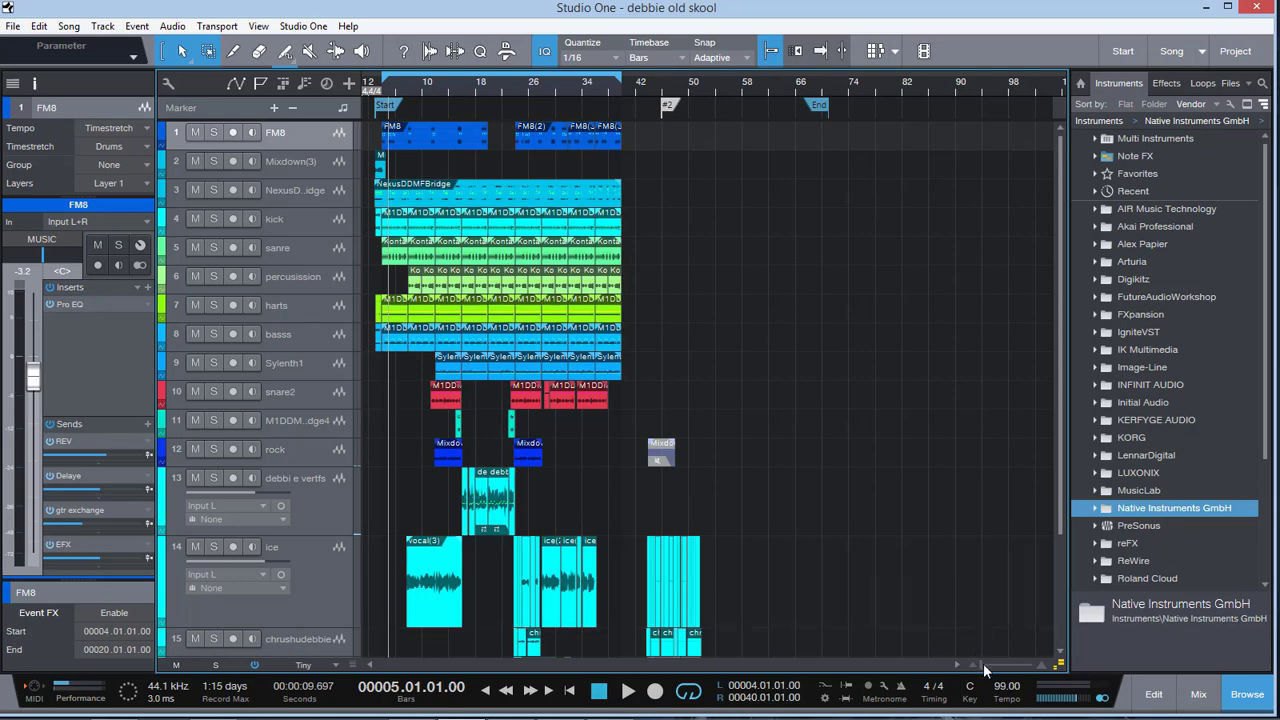
{"action": "left_click_drag", "start_coordinate": [985, 670], "coordinate": [990, 672]}
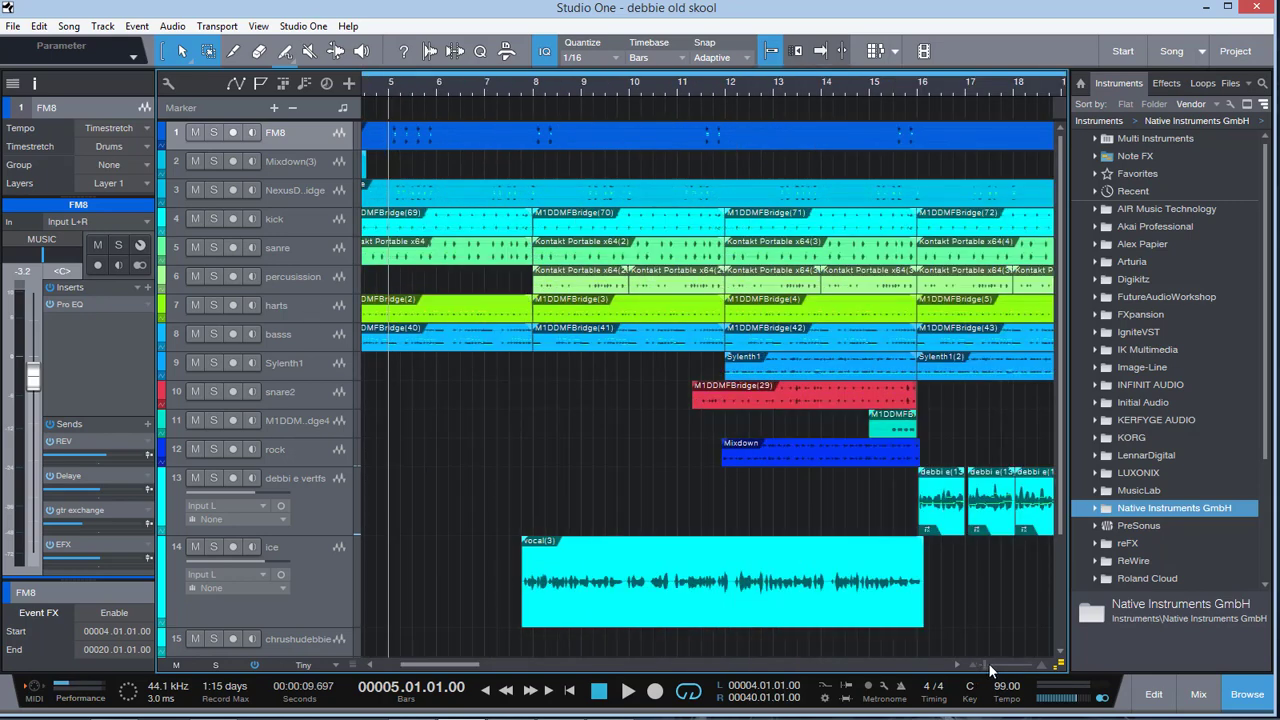
{"action": "key", "text": "space"}
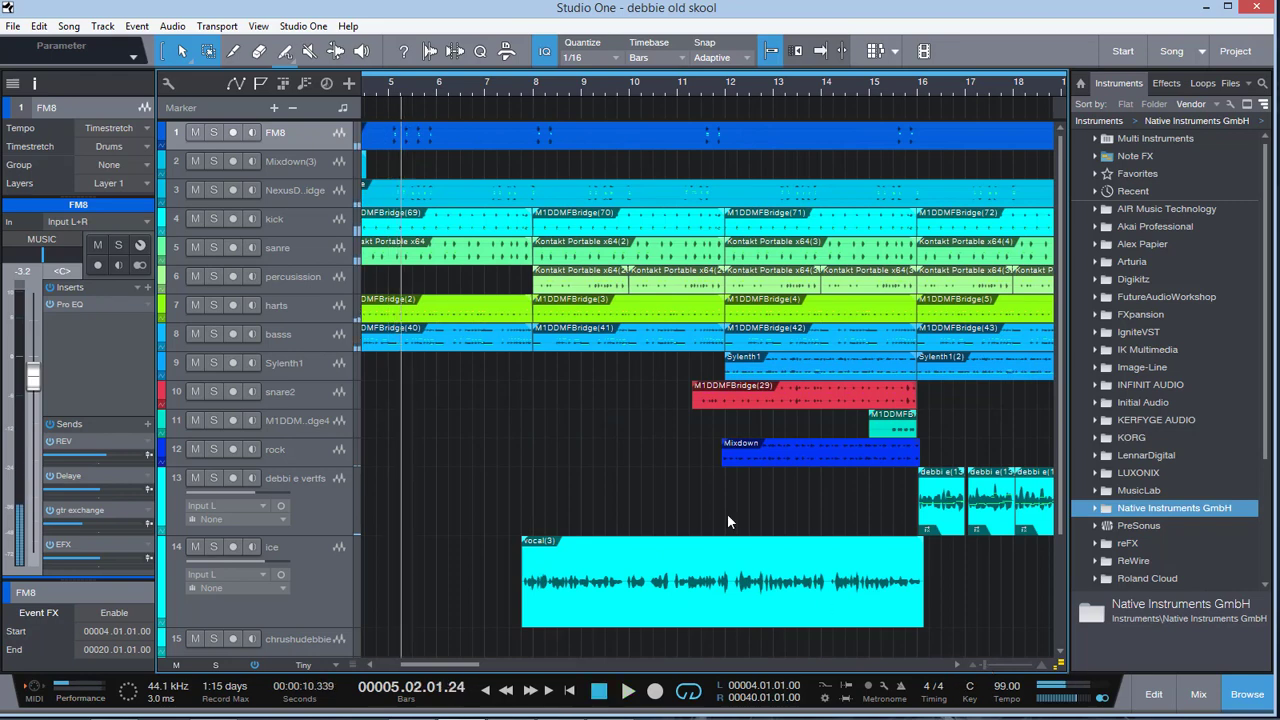
{"action": "left_click_drag", "start_coordinate": [992, 671], "coordinate": [980, 672]}
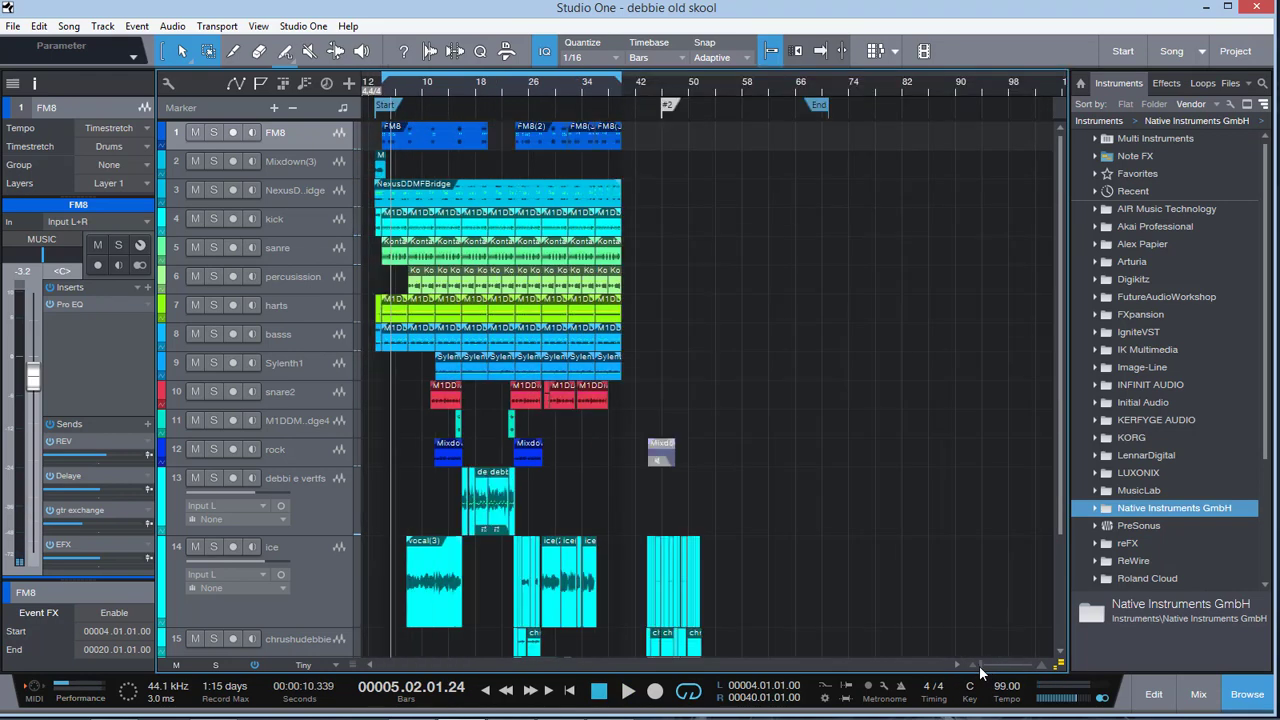